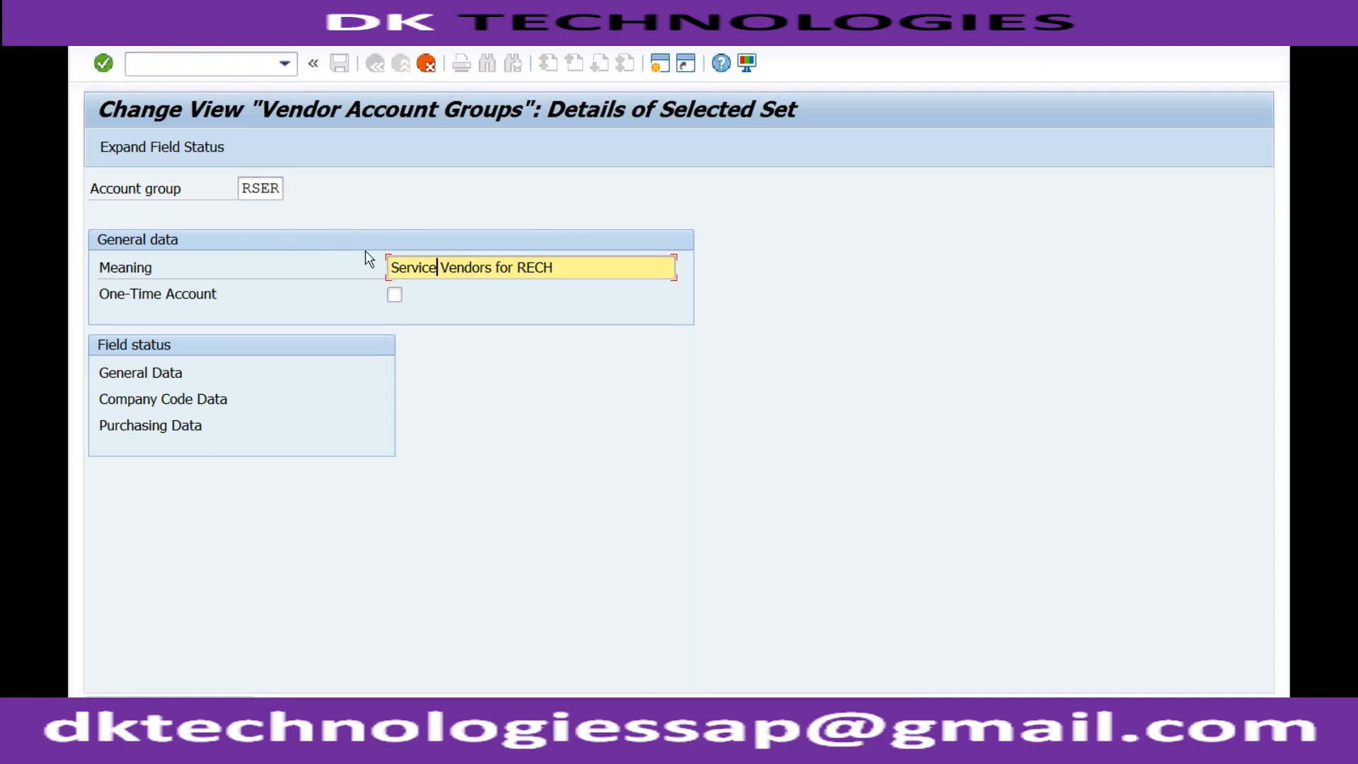
Leave the vendor account group settings for the IMG structure, and switch to the Notepad notes on vendor types
{"action": "key", "text": "F3"}
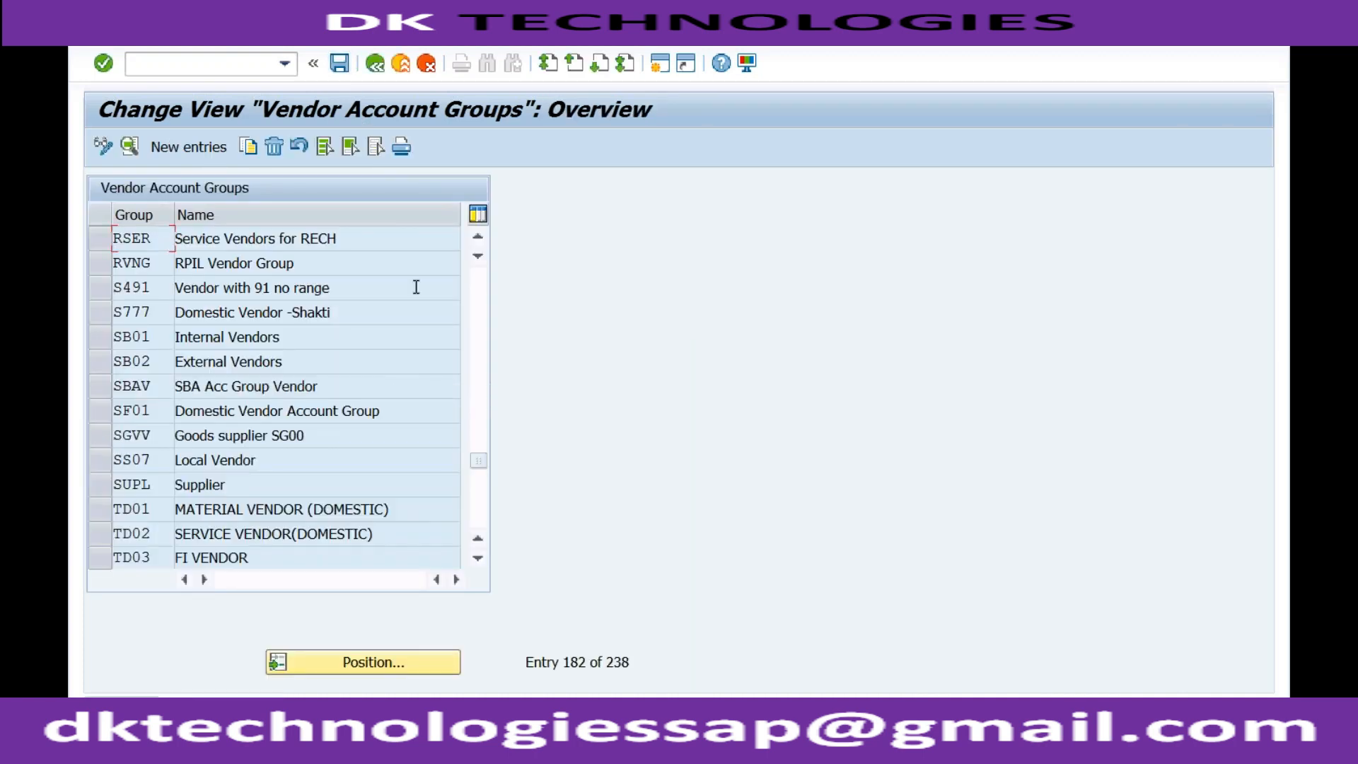
{"action": "left_click", "coordinate": [378, 70]}
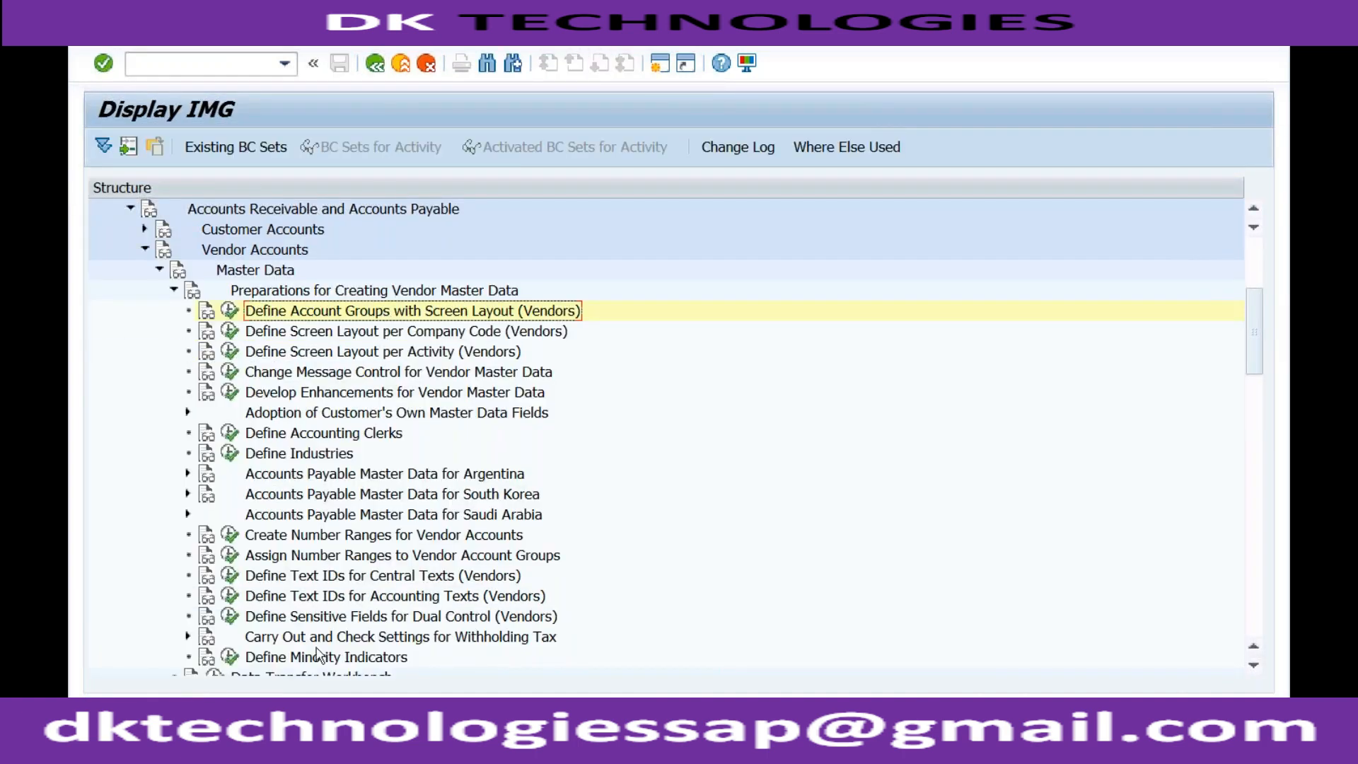
{"action": "left_click", "coordinate": [314, 743]}
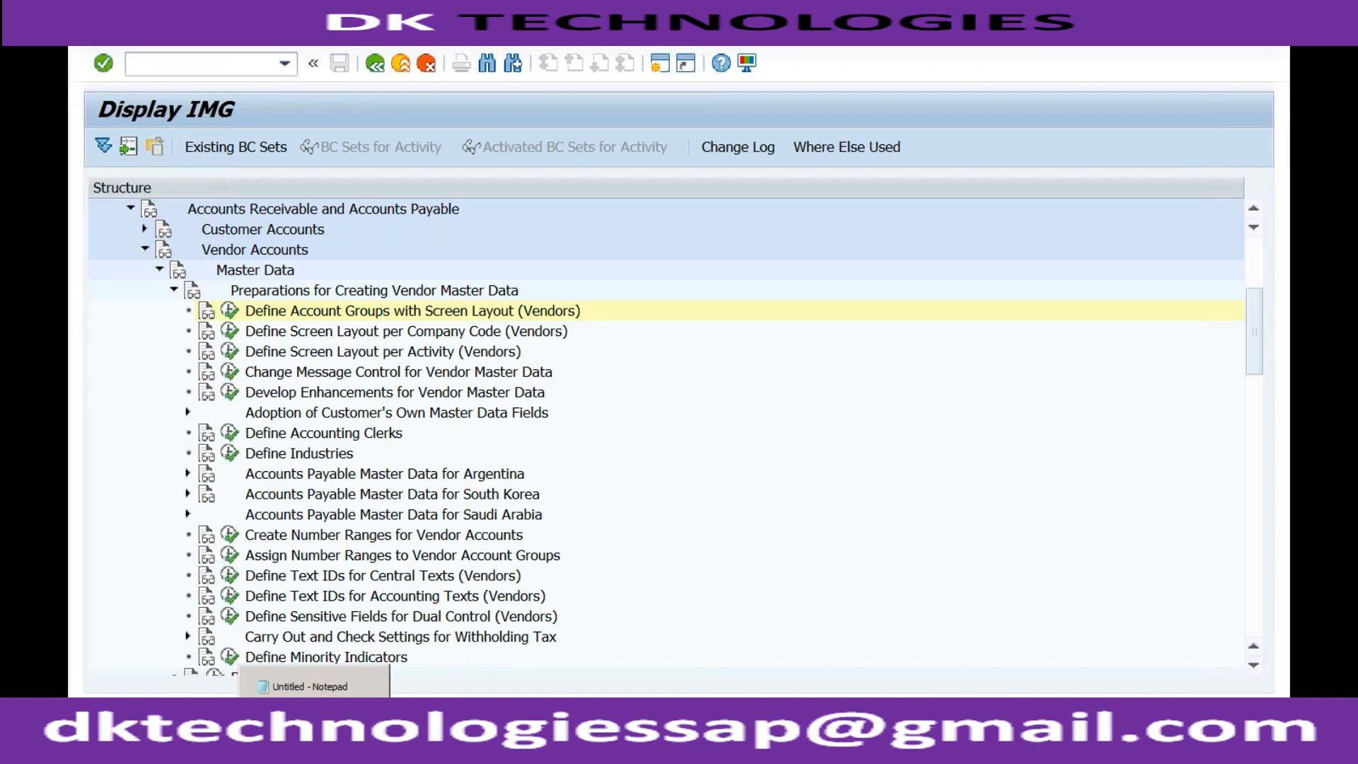
{"action": "left_click", "coordinate": [318, 688]}
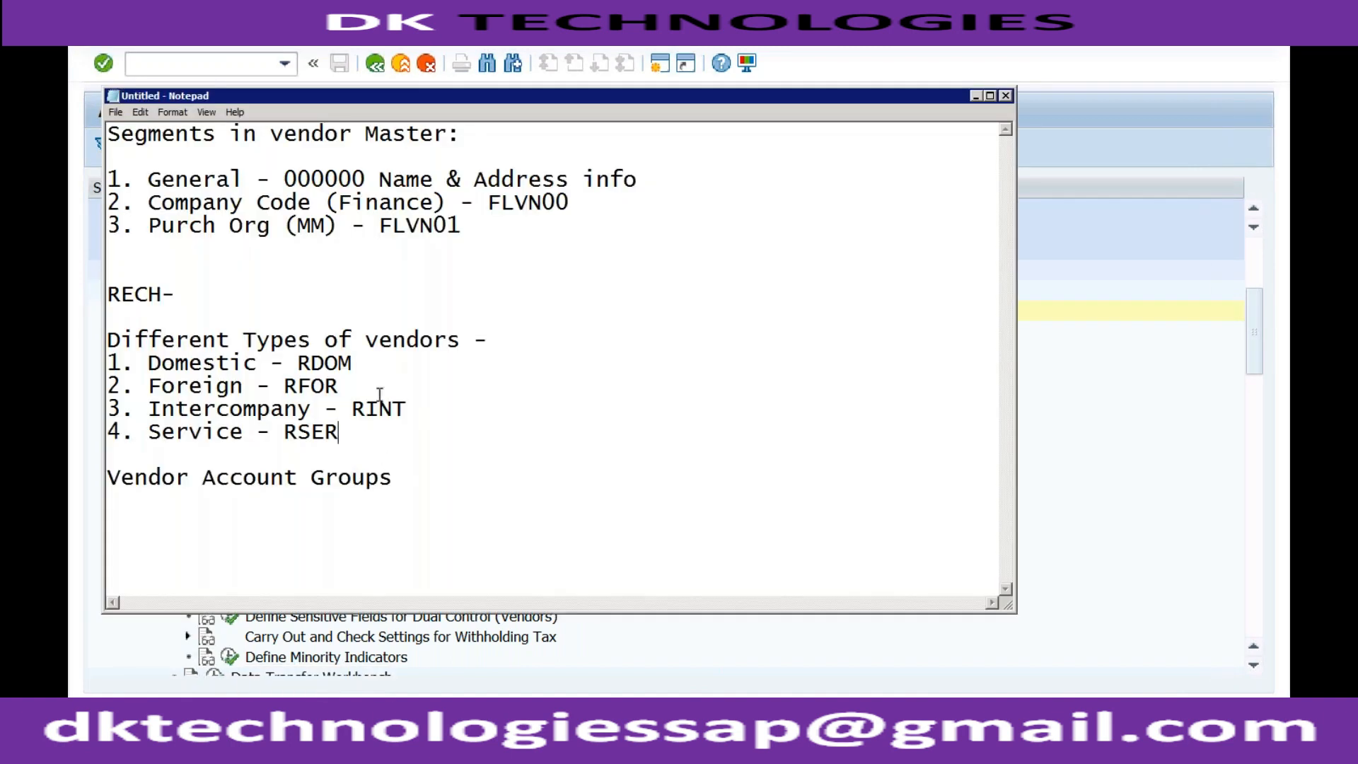
{"action": "left_click", "coordinate": [376, 366]}
{"action": "left_click", "coordinate": [357, 389]}
{"action": "left_click", "coordinate": [417, 408]}
{"action": "left_click", "coordinate": [345, 432]}
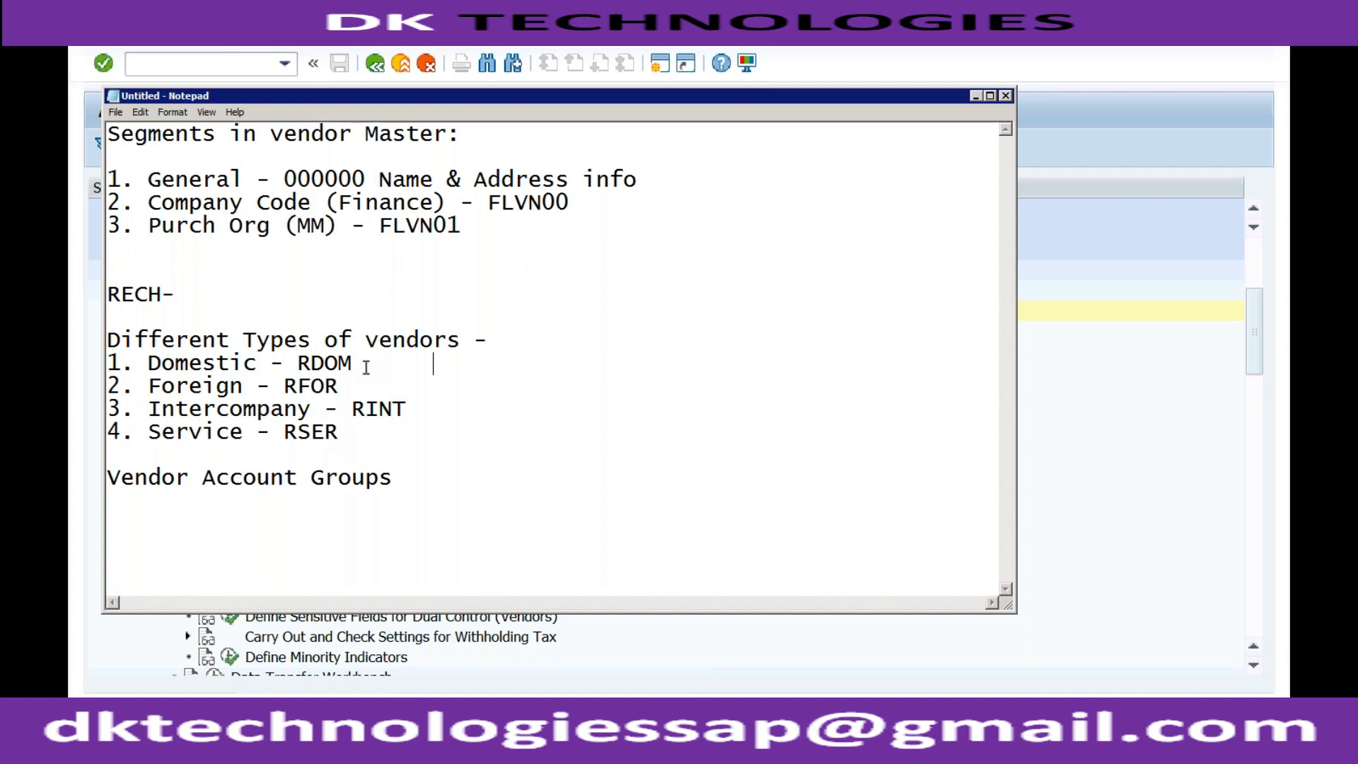
{"action": "type", "text": "1-"}
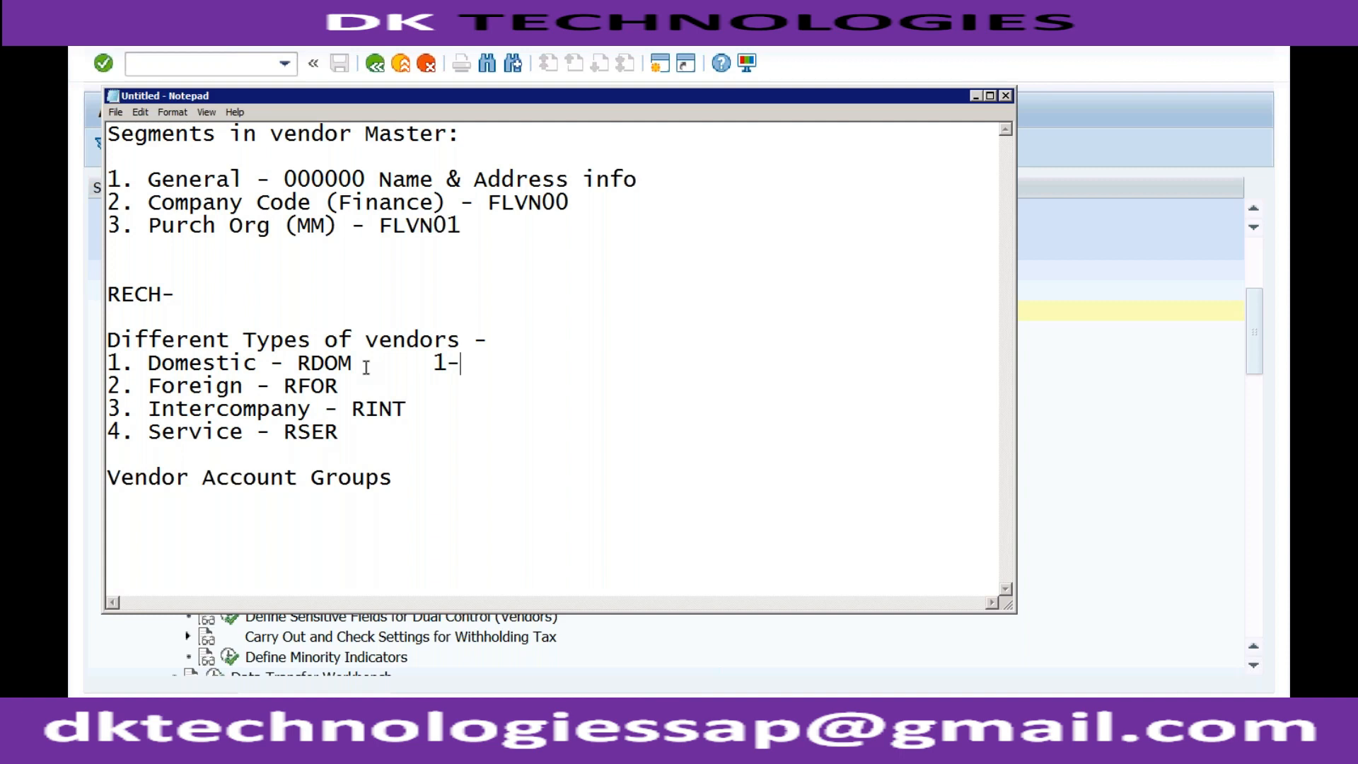
{"action": "key", "text": "BackSpace"}
Switch back to the Display IMG session in SAP and open the vendor account number range intervals for editing
{"action": "left_click", "coordinate": [356, 716]}
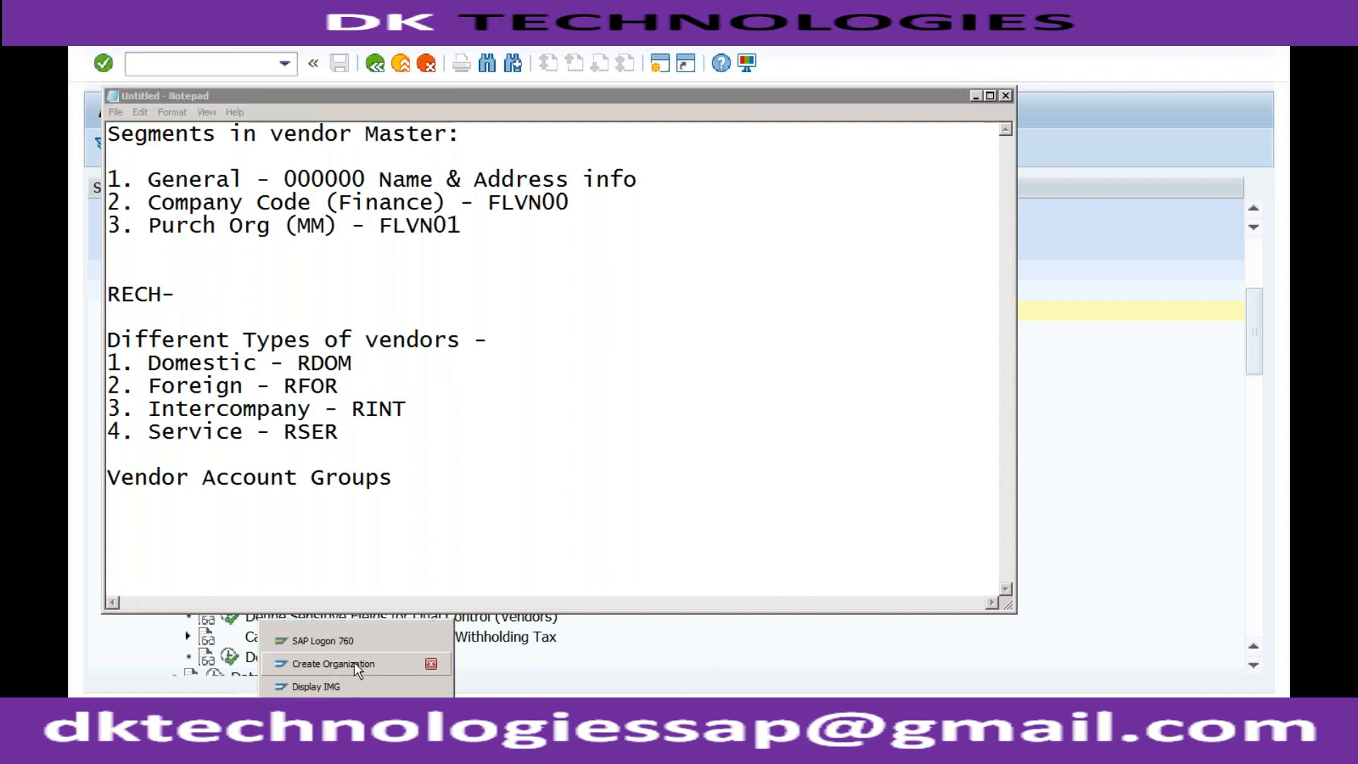
{"action": "left_click", "coordinate": [347, 687]}
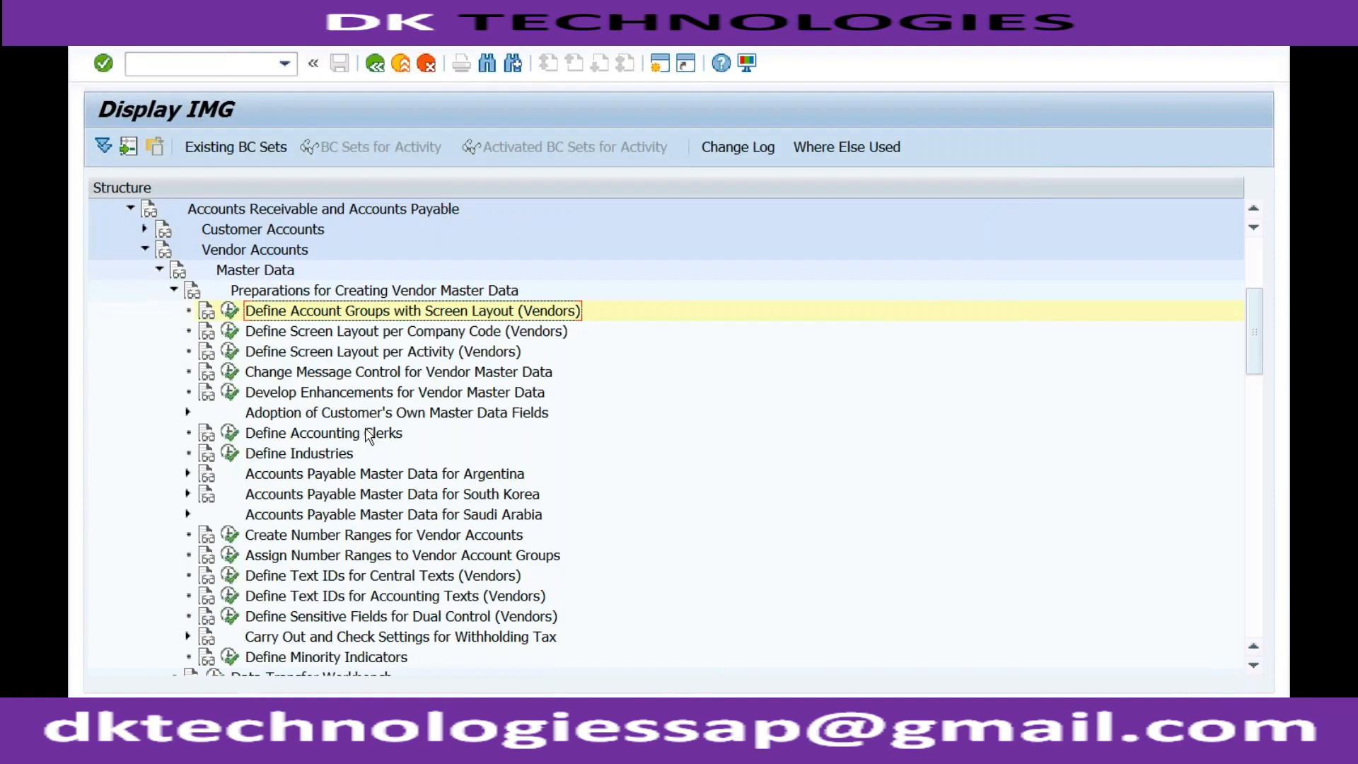
{"action": "left_click", "coordinate": [309, 541]}
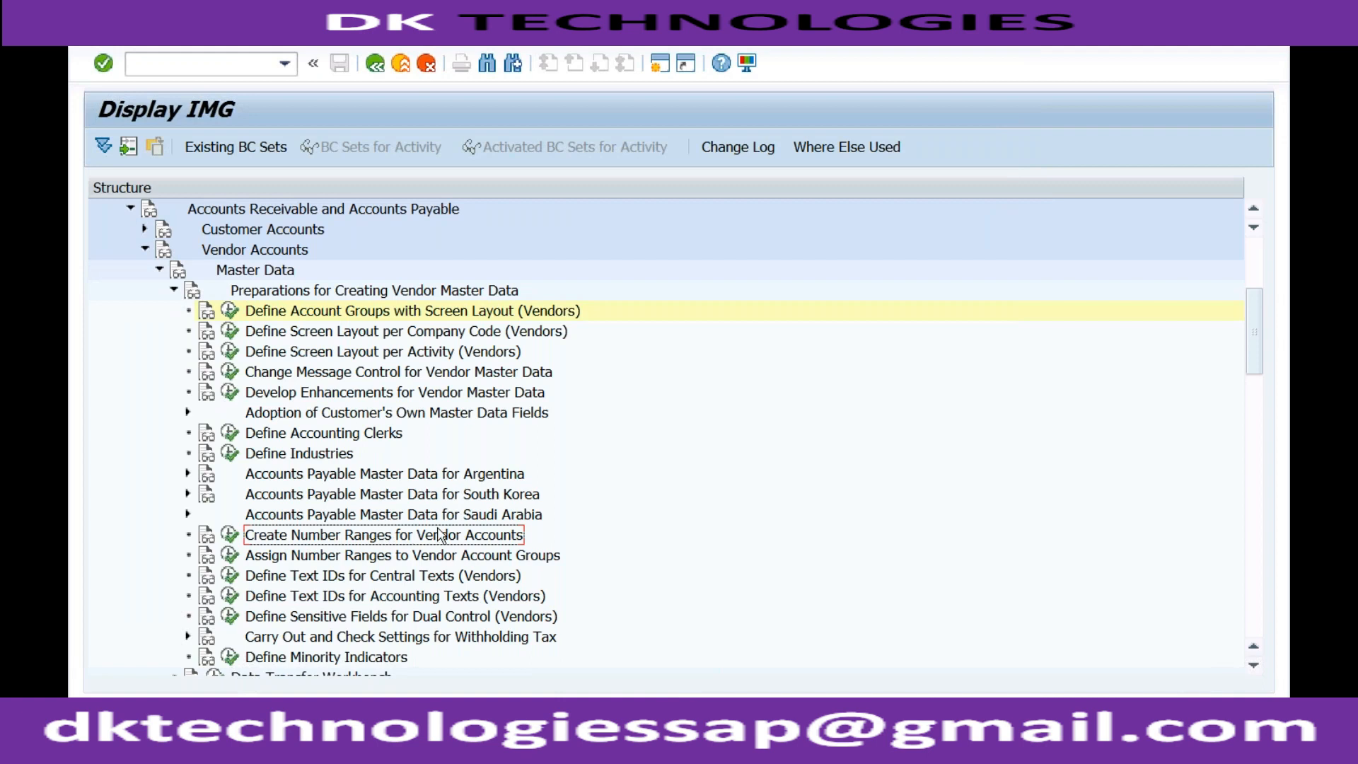
{"action": "left_click", "coordinate": [240, 540]}
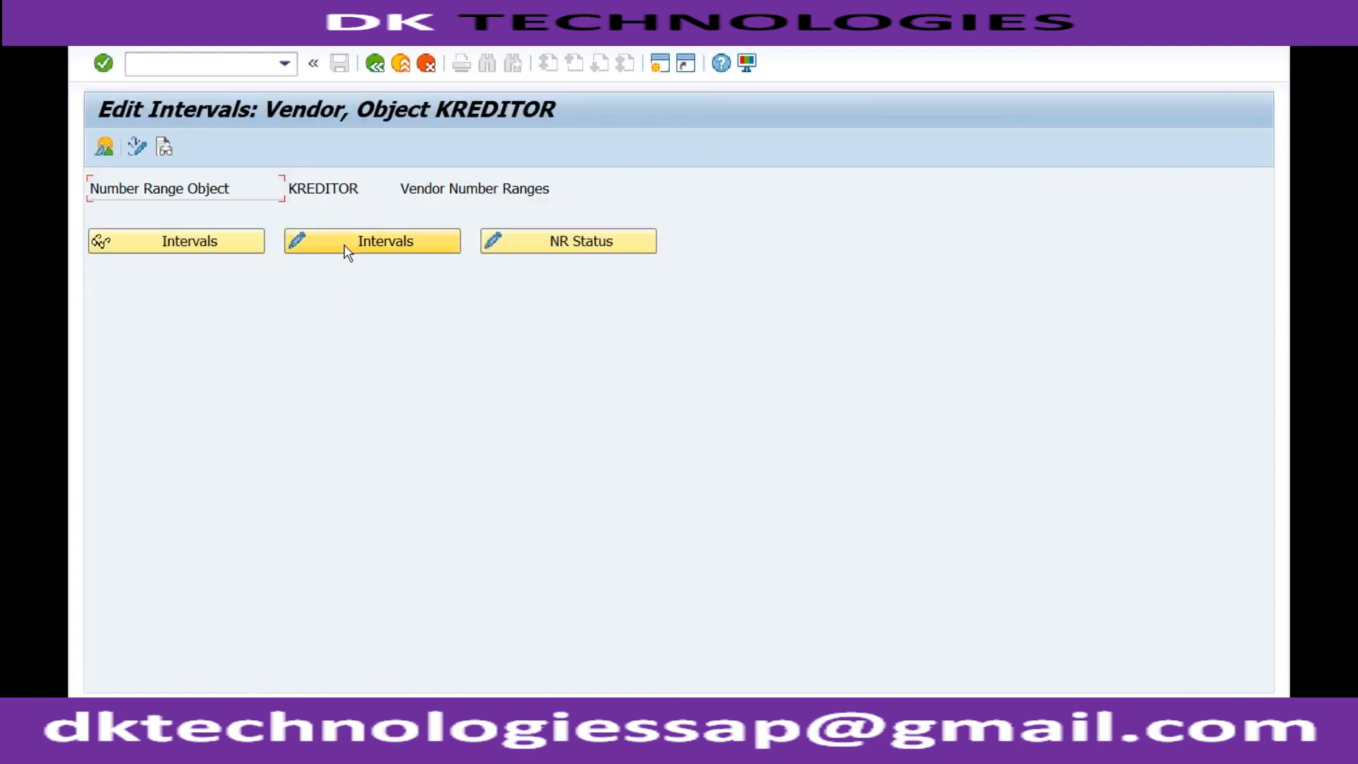
{"action": "left_click", "coordinate": [344, 244]}
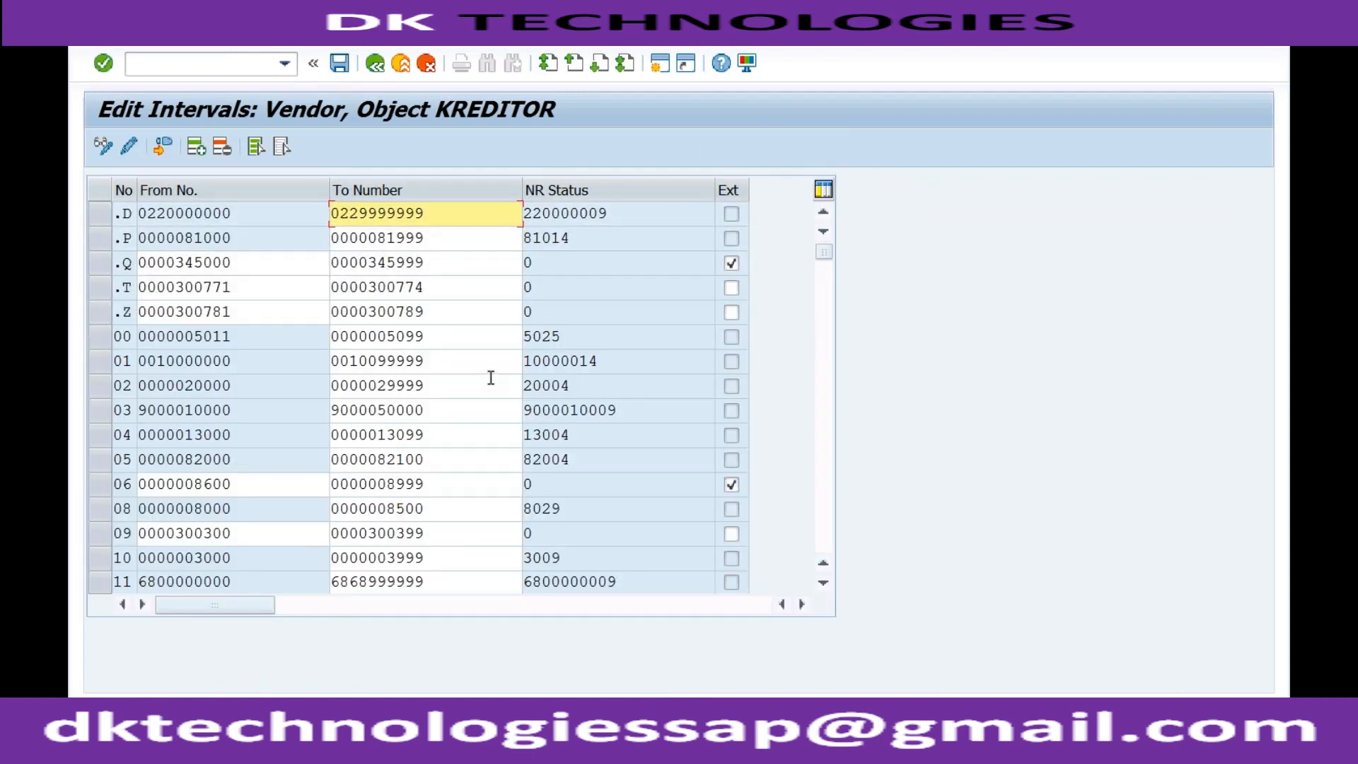
Find interval Y1 near the end of the number range list, select it and examine its From and To numbers
{"action": "left_click", "coordinate": [825, 388]}
{"action": "left_click", "coordinate": [825, 388]}
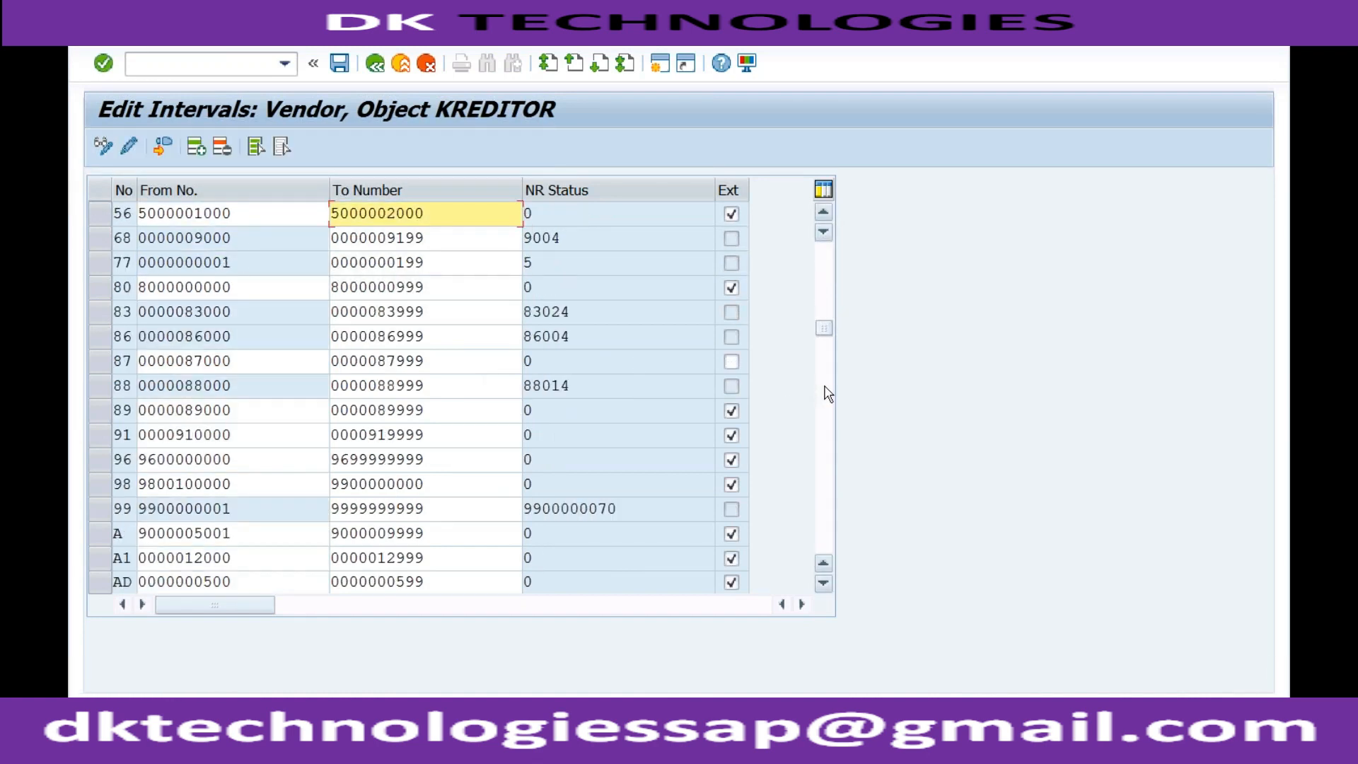
{"action": "left_click", "coordinate": [826, 390]}
{"action": "left_click", "coordinate": [826, 421]}
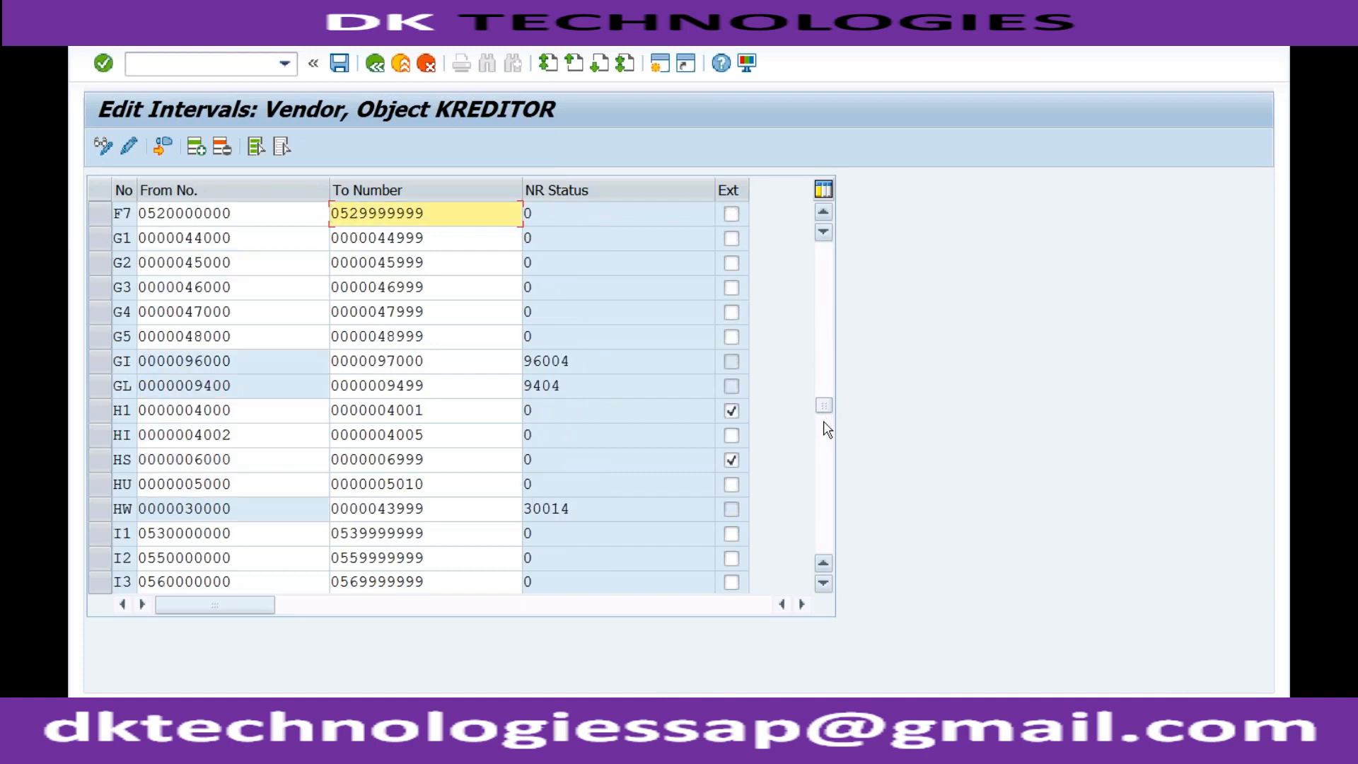
{"action": "left_click", "coordinate": [825, 461]}
{"action": "left_click", "coordinate": [827, 489]}
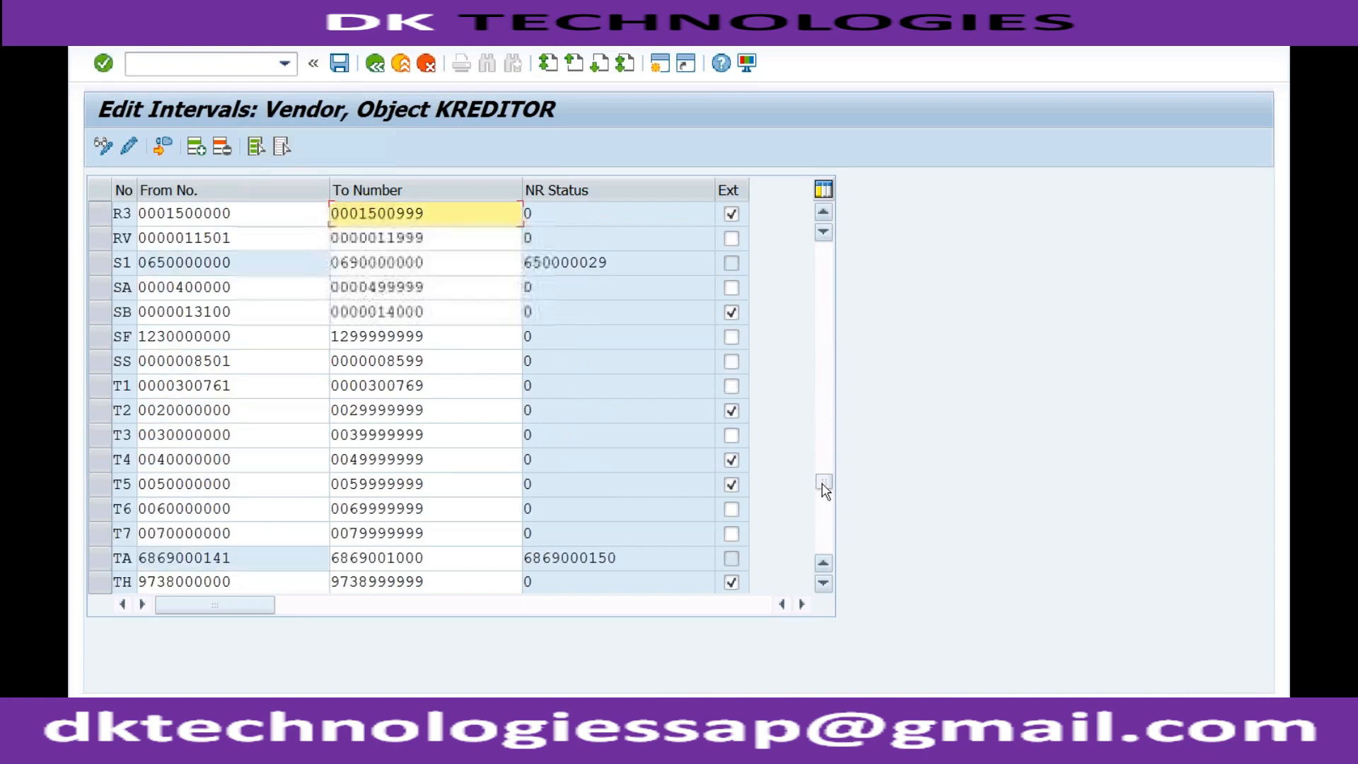
{"action": "left_click", "coordinate": [825, 518]}
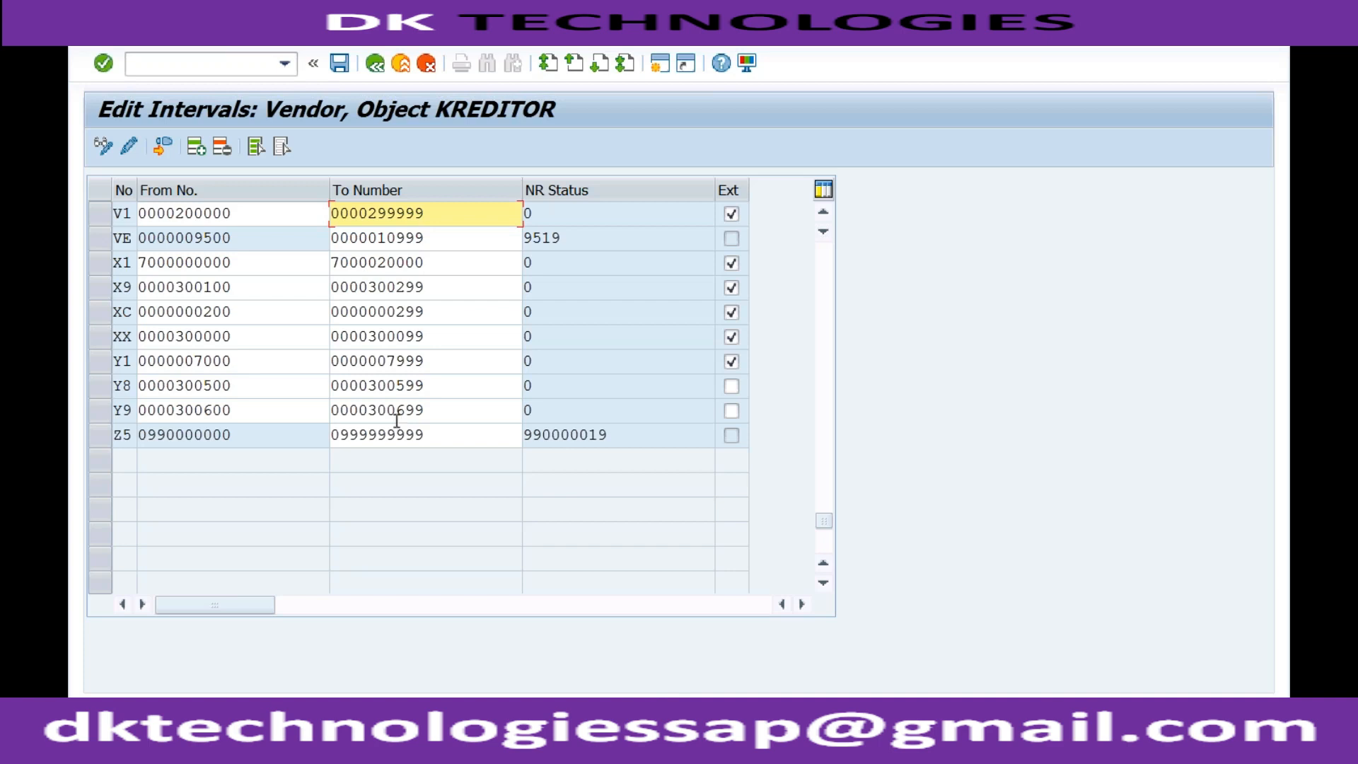
{"action": "left_click", "coordinate": [234, 360]}
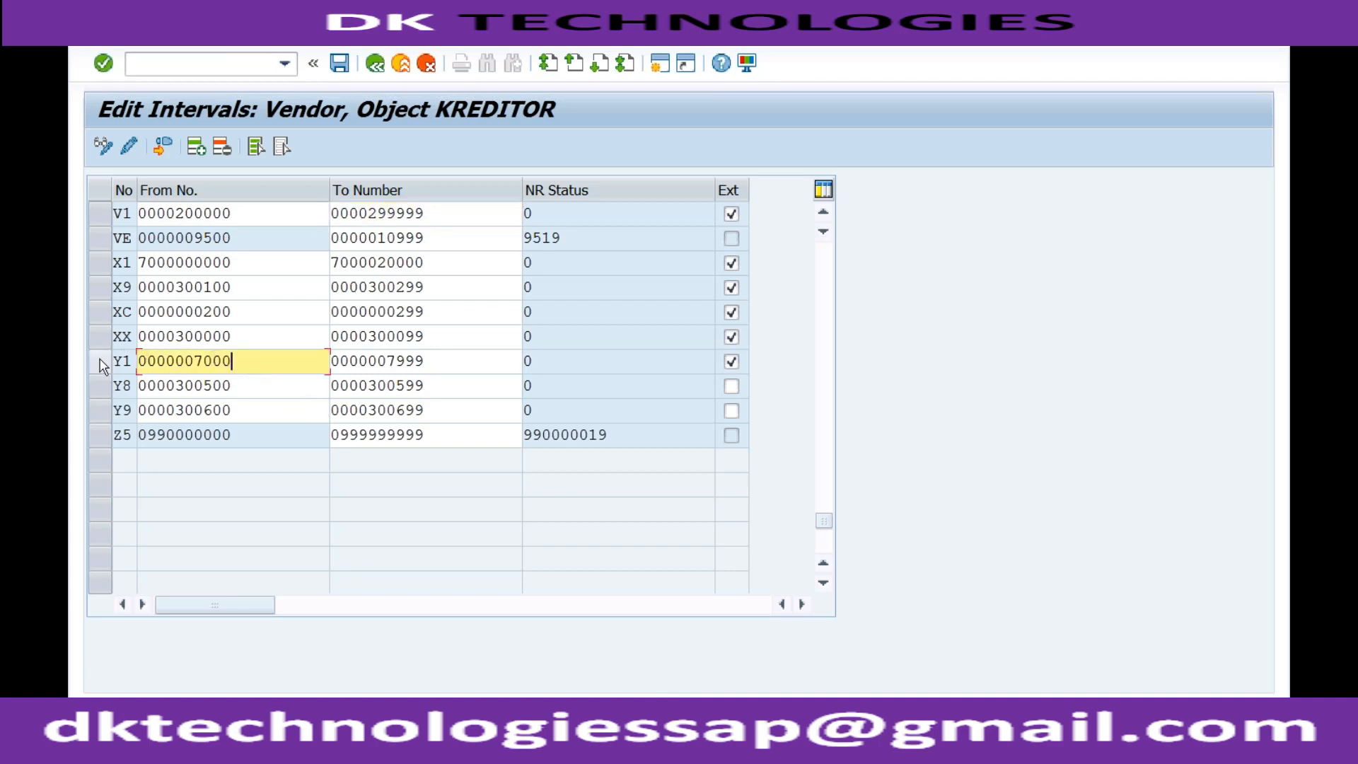
{"action": "left_click", "coordinate": [101, 364]}
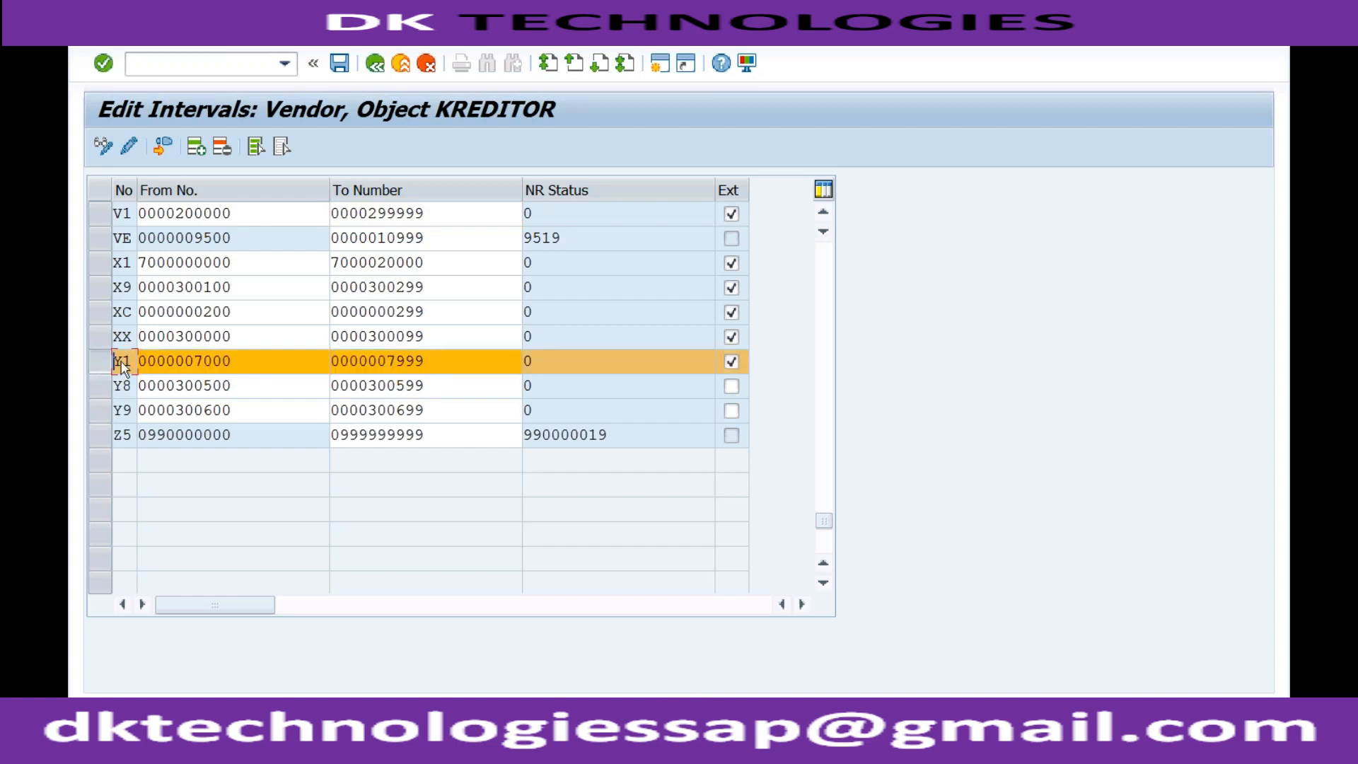
{"action": "left_click", "coordinate": [204, 360]}
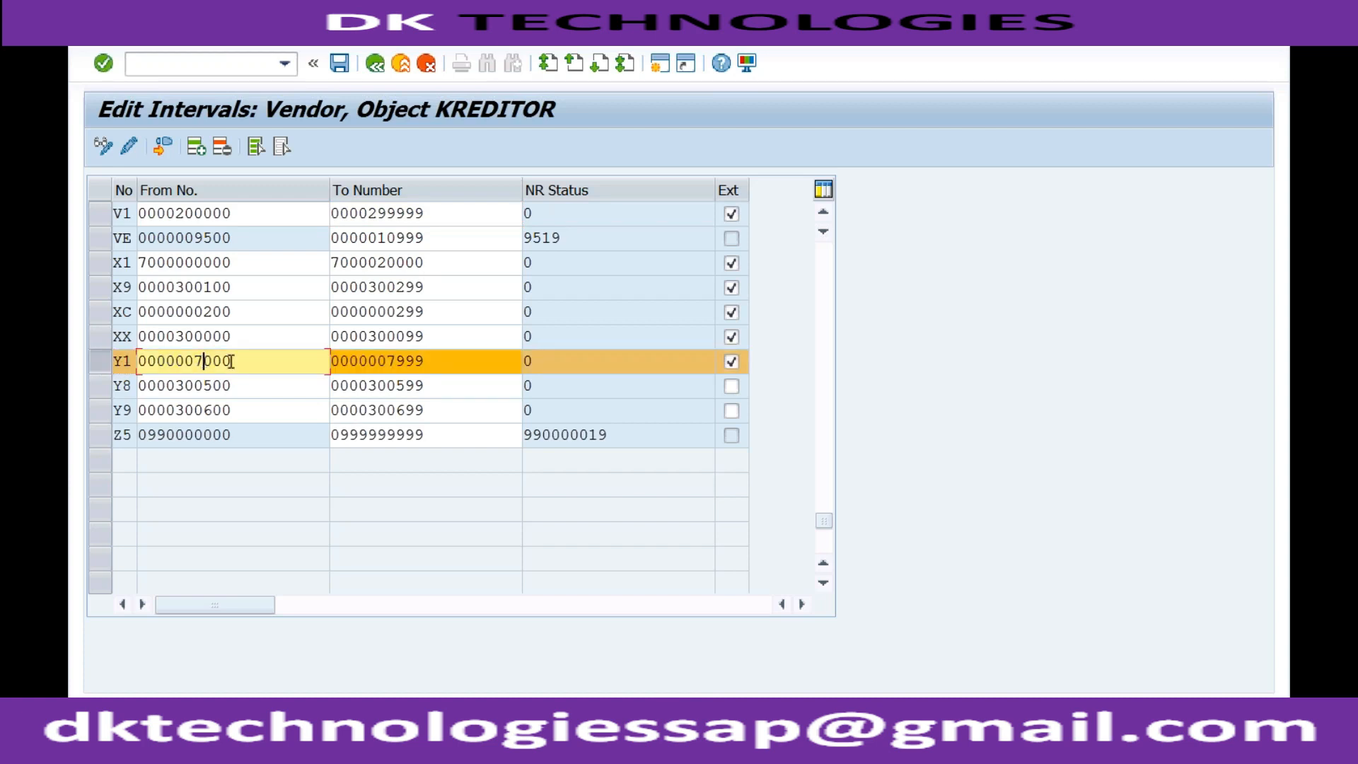
{"action": "left_click", "coordinate": [426, 361]}
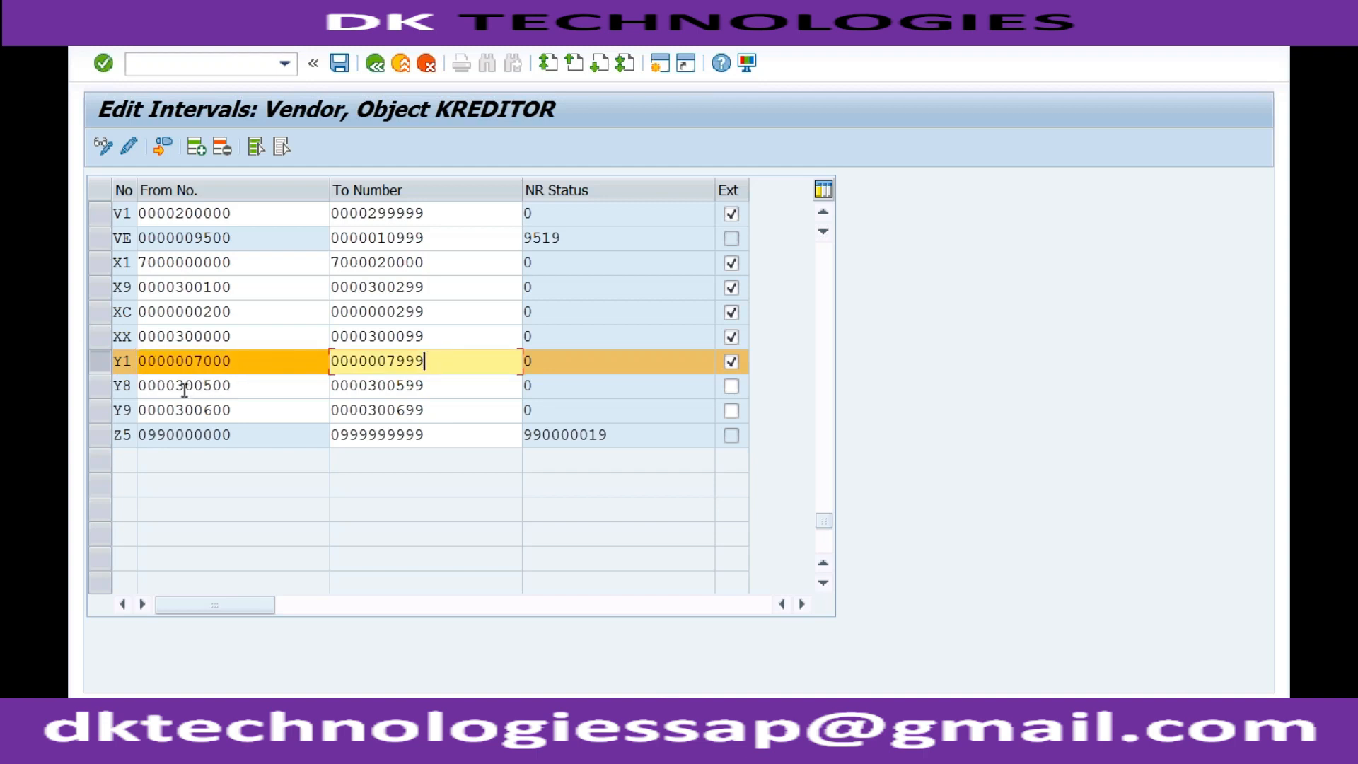
Examine the range of interval Y8 and add the Y8 and Y9 rows to the selection
{"action": "left_click_drag", "start_coordinate": [177, 387], "coordinate": [203, 386]}
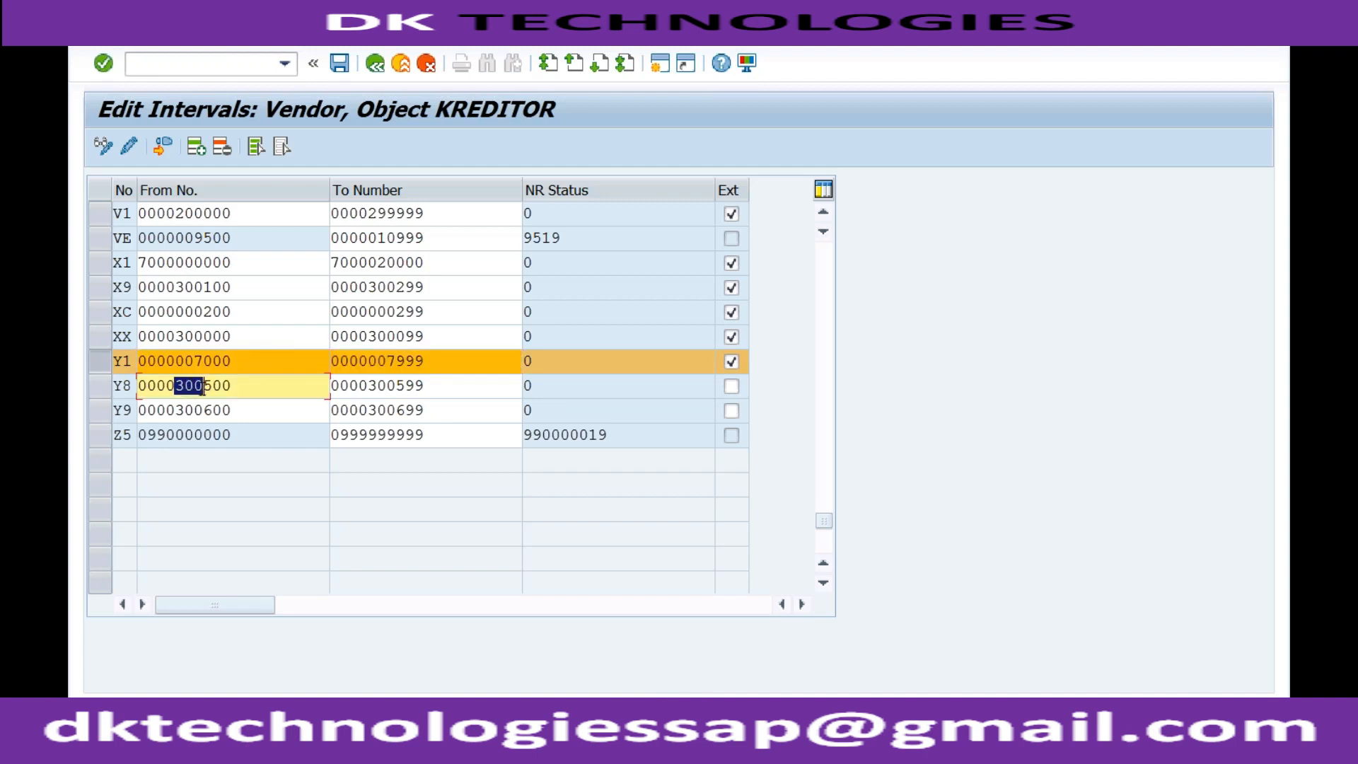
{"action": "left_click", "coordinate": [394, 386]}
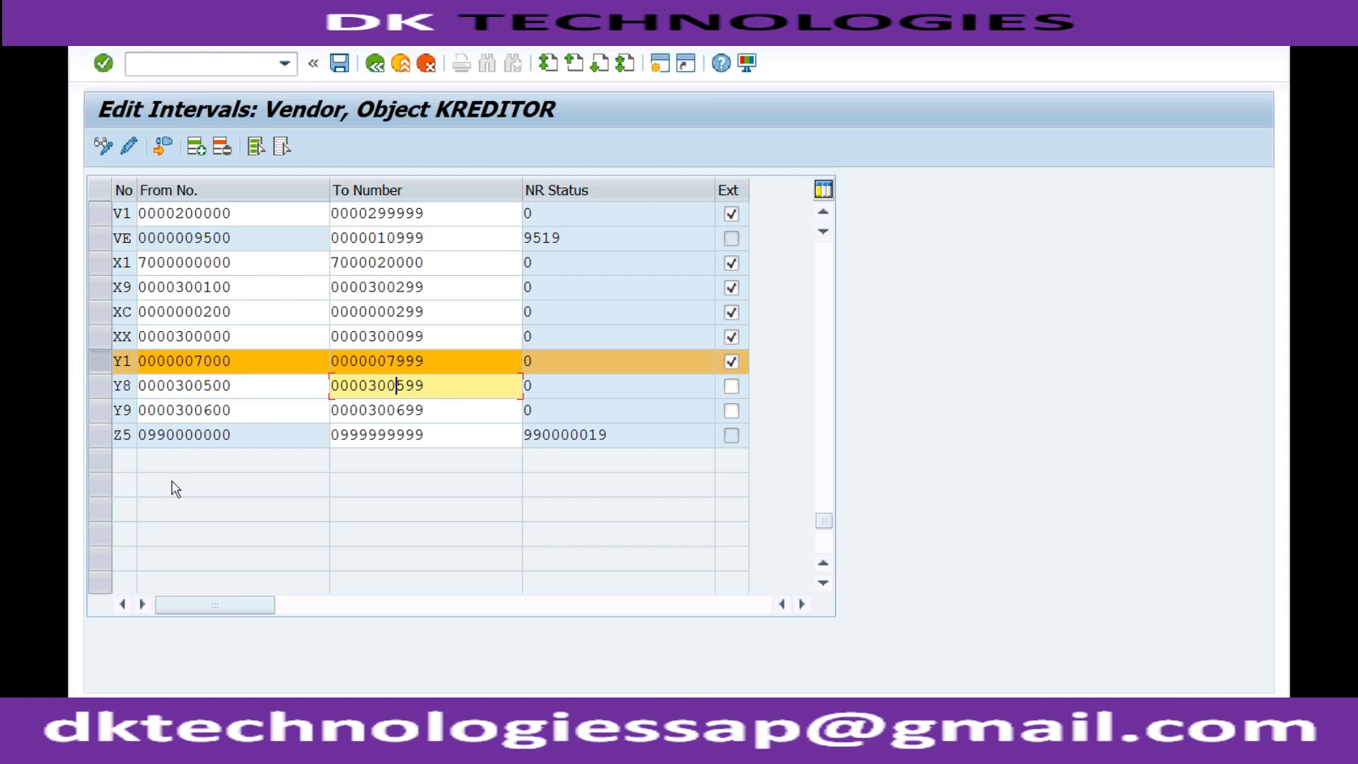
{"action": "left_click", "coordinate": [102, 387]}
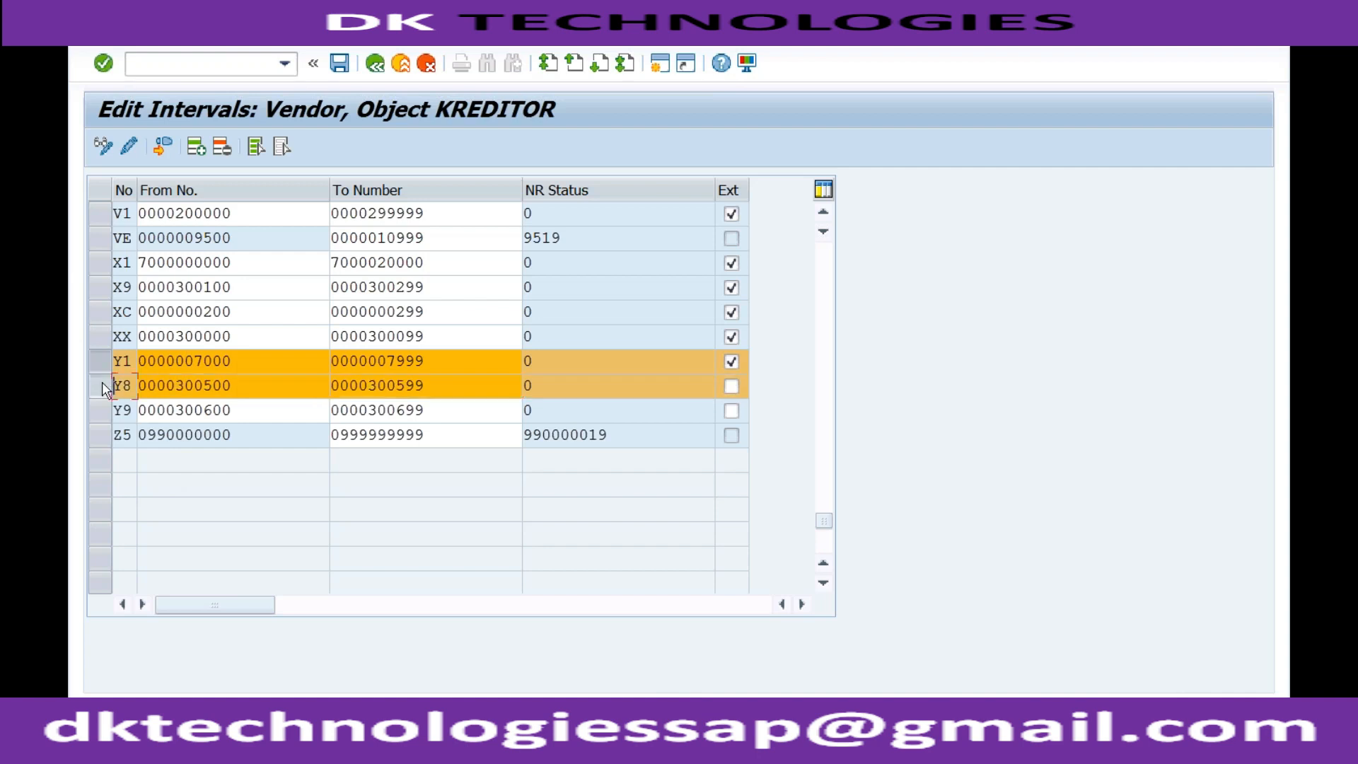
{"action": "left_click", "coordinate": [101, 403]}
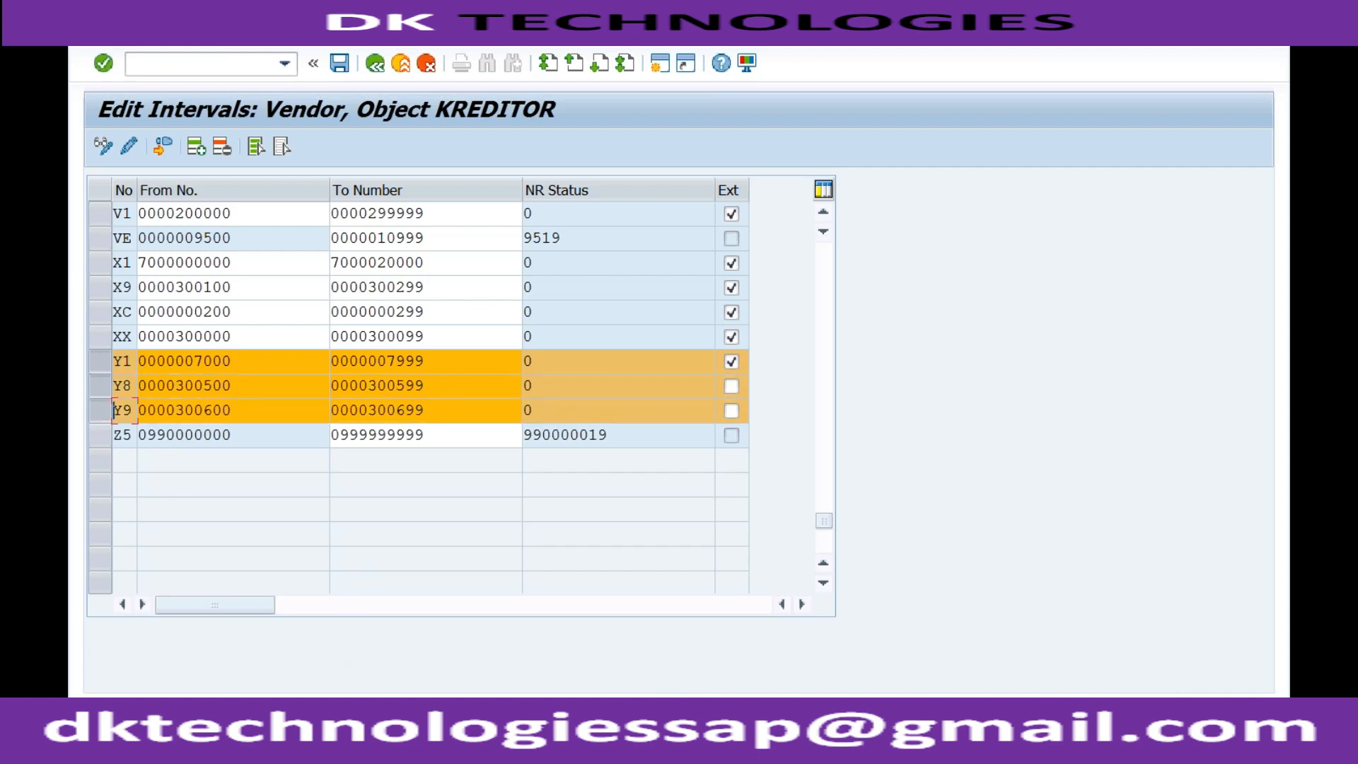
Switch to the Notepad notes and append "- Y1" to the Domestic RDOM line
{"action": "left_click", "coordinate": [314, 729]}
{"action": "left_click", "coordinate": [313, 686]}
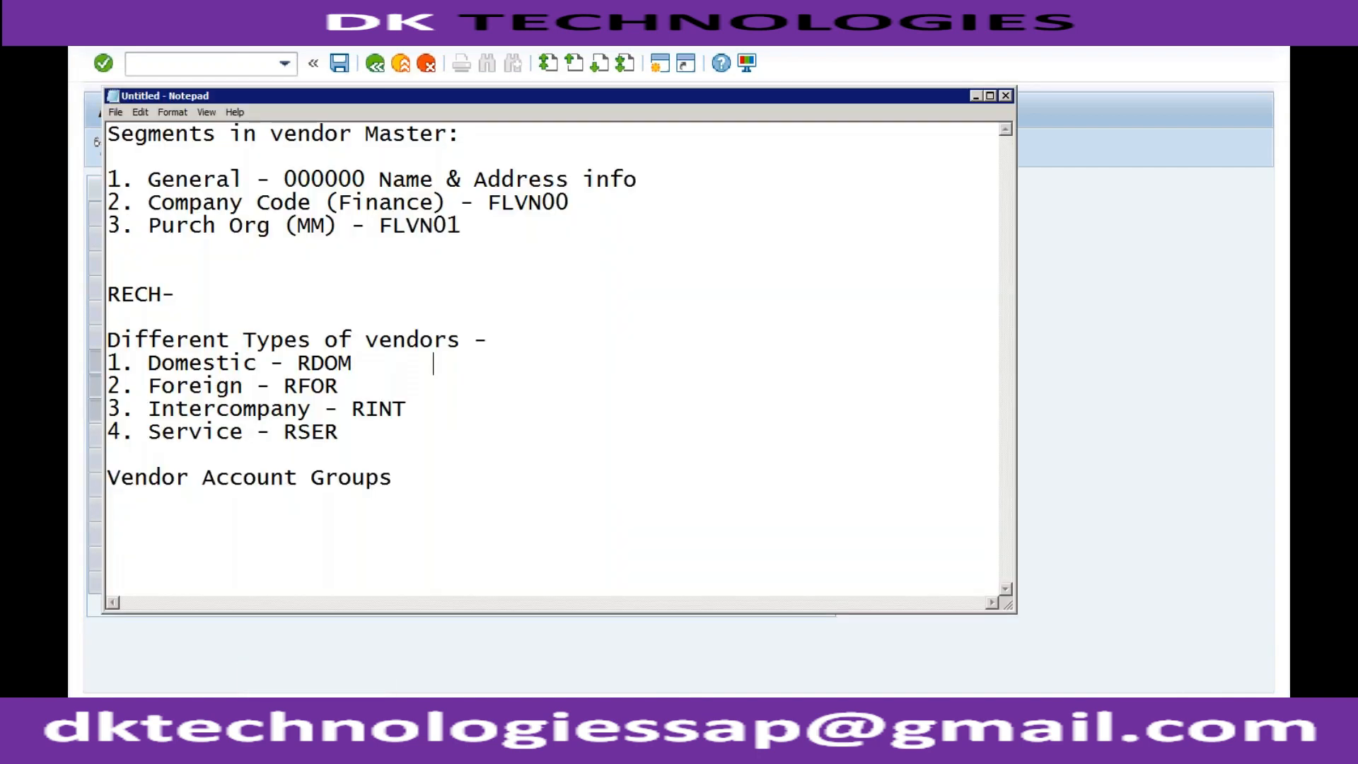
{"action": "type", "text": "- Y1"}
{"action": "left_click", "coordinate": [389, 648]}
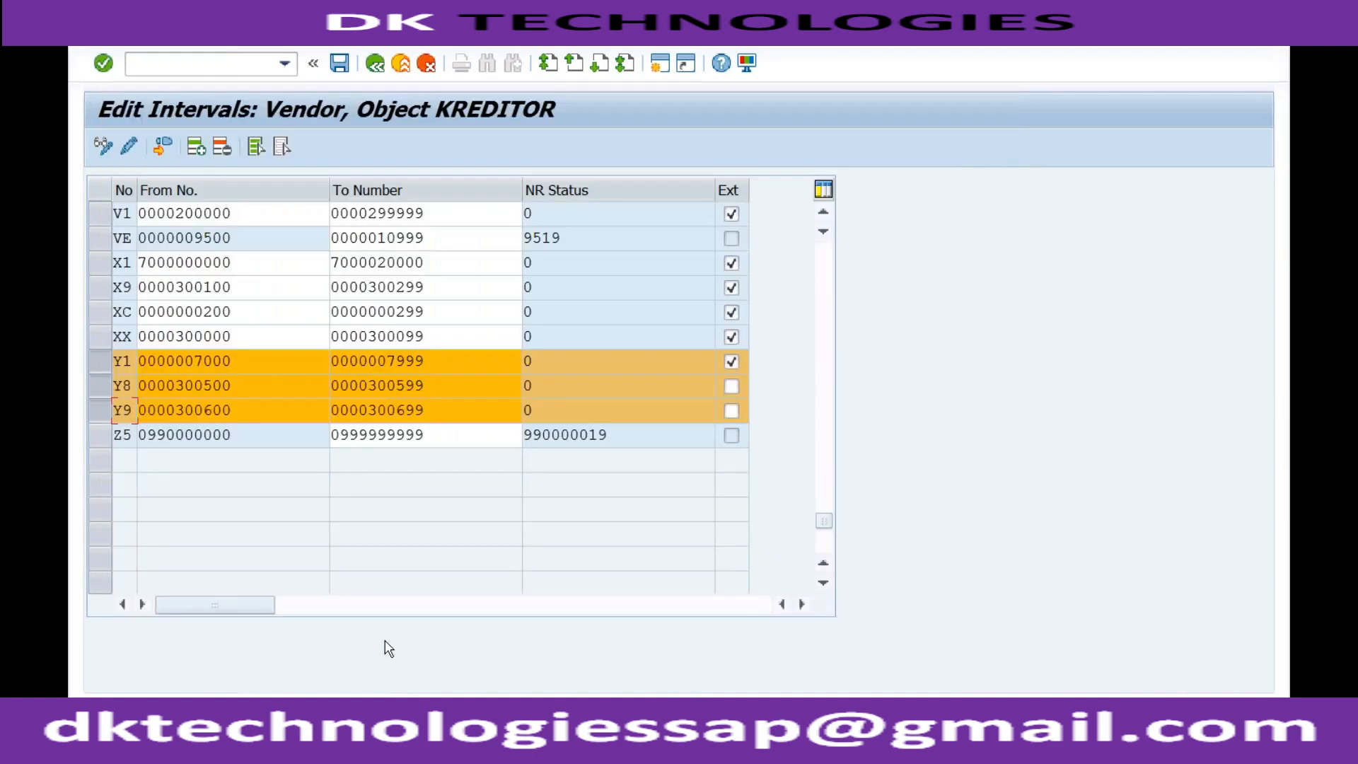
Return to the Notepad notes and append "-Y8" to the Foreign RFOR line
{"action": "left_click", "coordinate": [357, 714]}
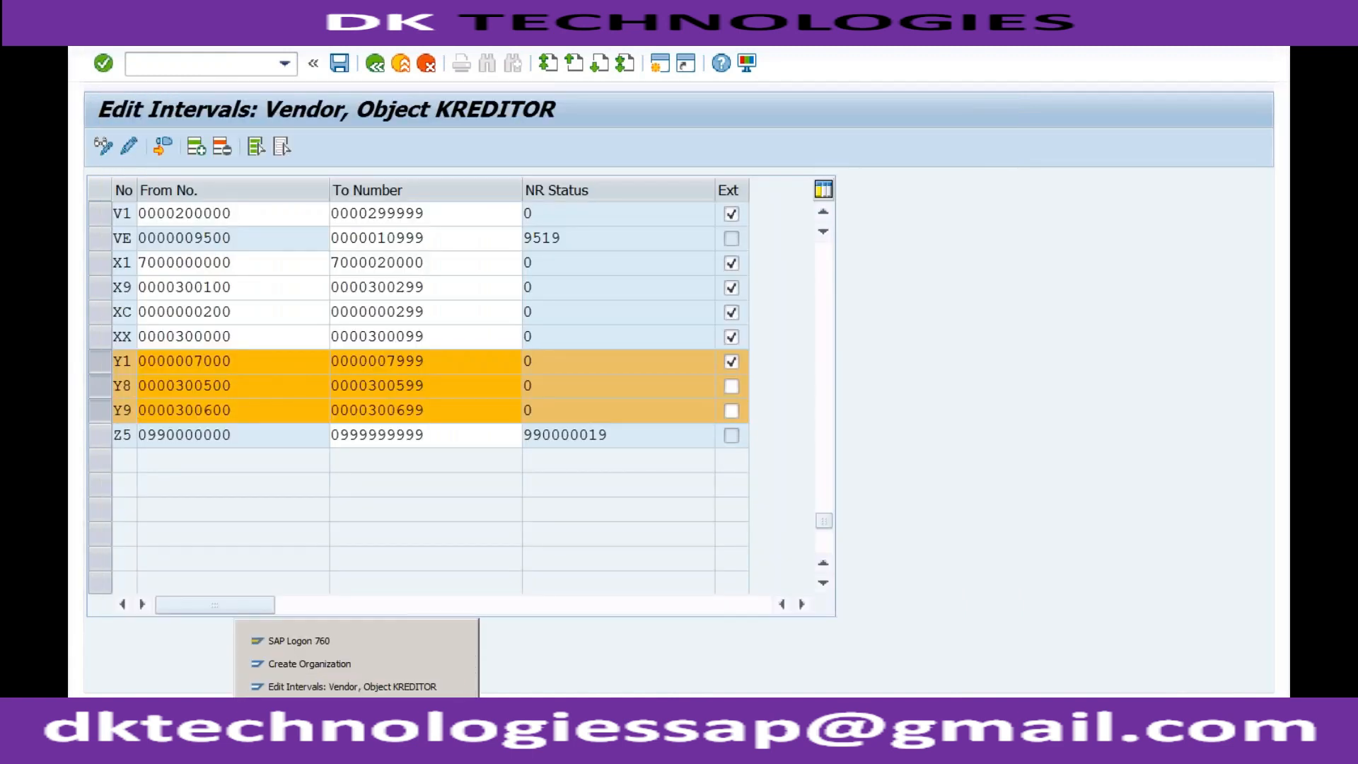
{"action": "mouse_move", "coordinate": [315, 714]}
{"action": "left_click", "coordinate": [314, 686]}
{"action": "left_click", "coordinate": [364, 382]}
{"action": "type", "text": "-Y8"}
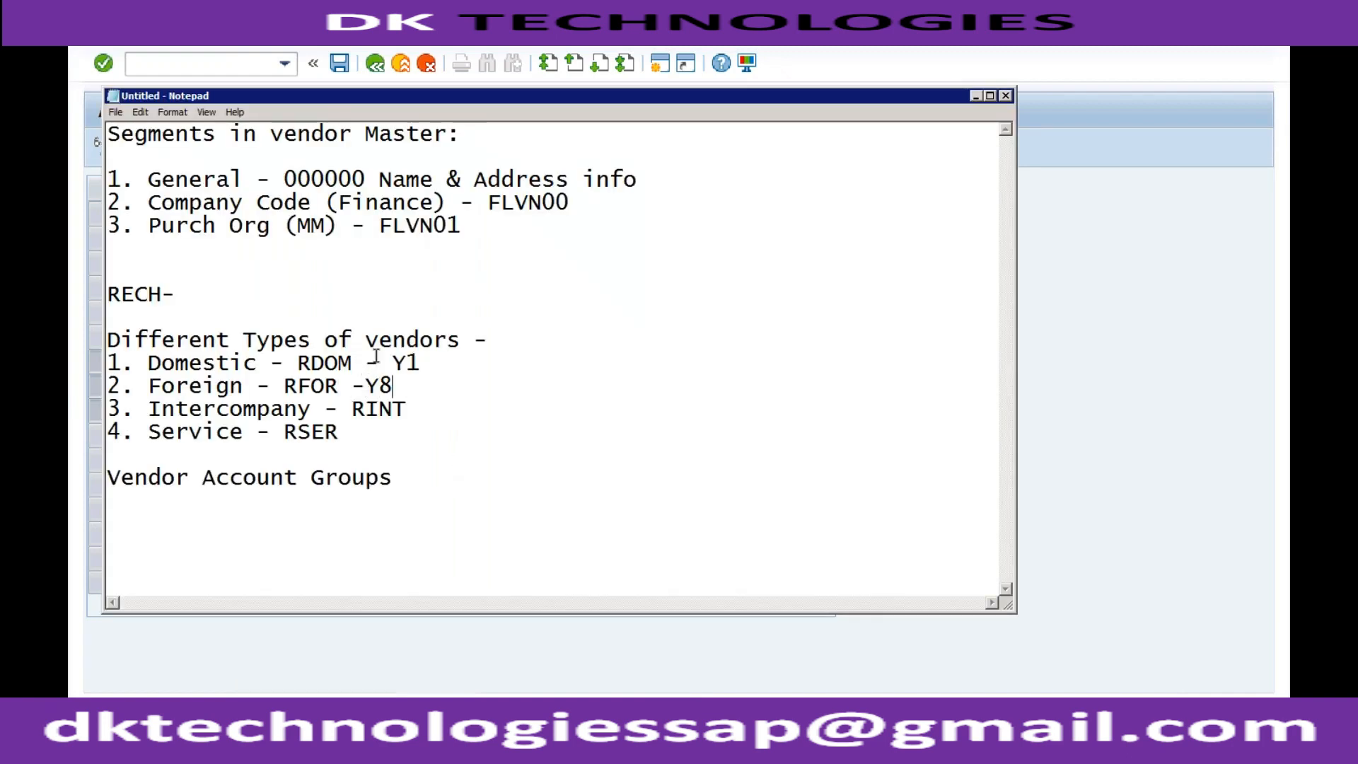
Append "- Y9" to the Intercompany RINT line and "-Y1" to the Service RSER line in the notes
{"action": "left_click", "coordinate": [426, 415]}
{"action": "type", "text": "RINT - Y9"}
{"action": "left_click", "coordinate": [351, 436]}
{"action": "type", "text": "-Y1"}
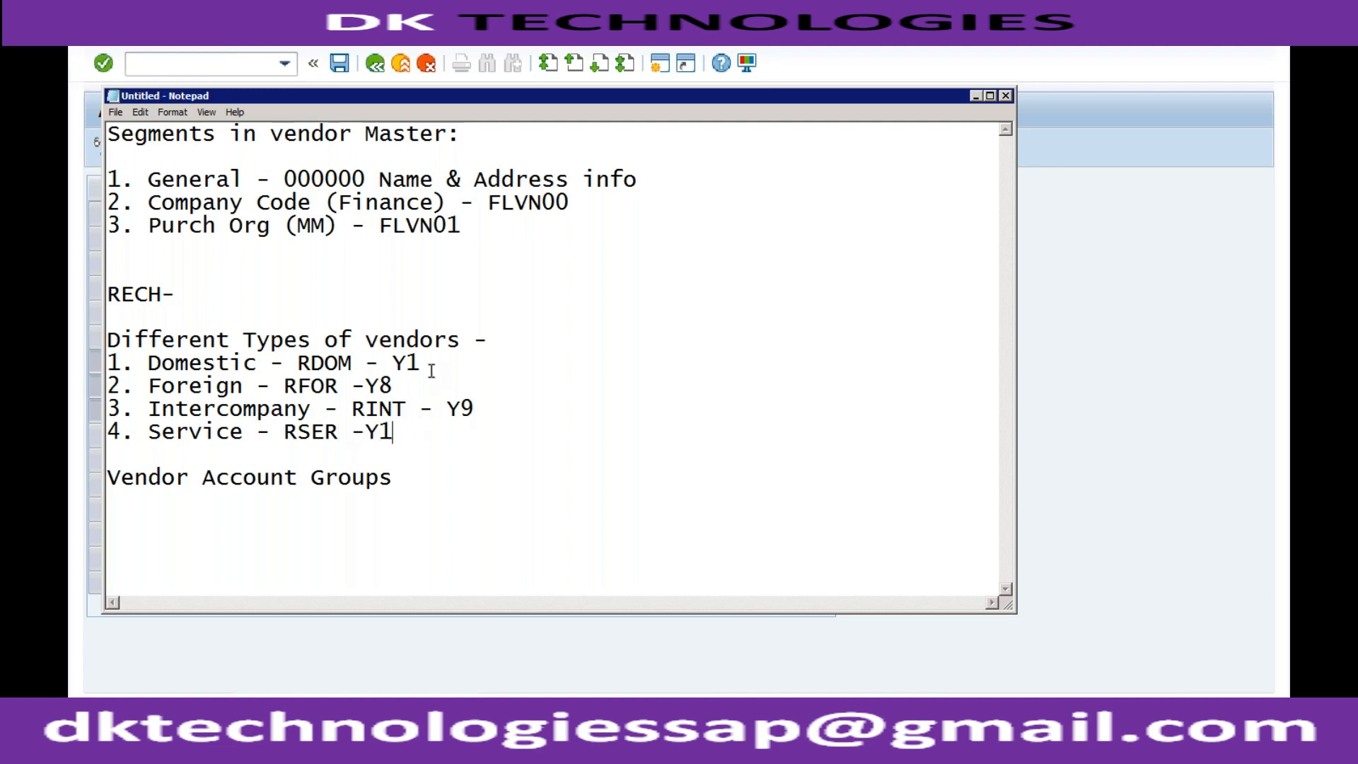
{"action": "left_click", "coordinate": [411, 385]}
{"action": "left_click", "coordinate": [397, 429]}
Switch back to the vendor intervals in SAP and insert a new number range interval with the number Y2
{"action": "left_click", "coordinate": [349, 690]}
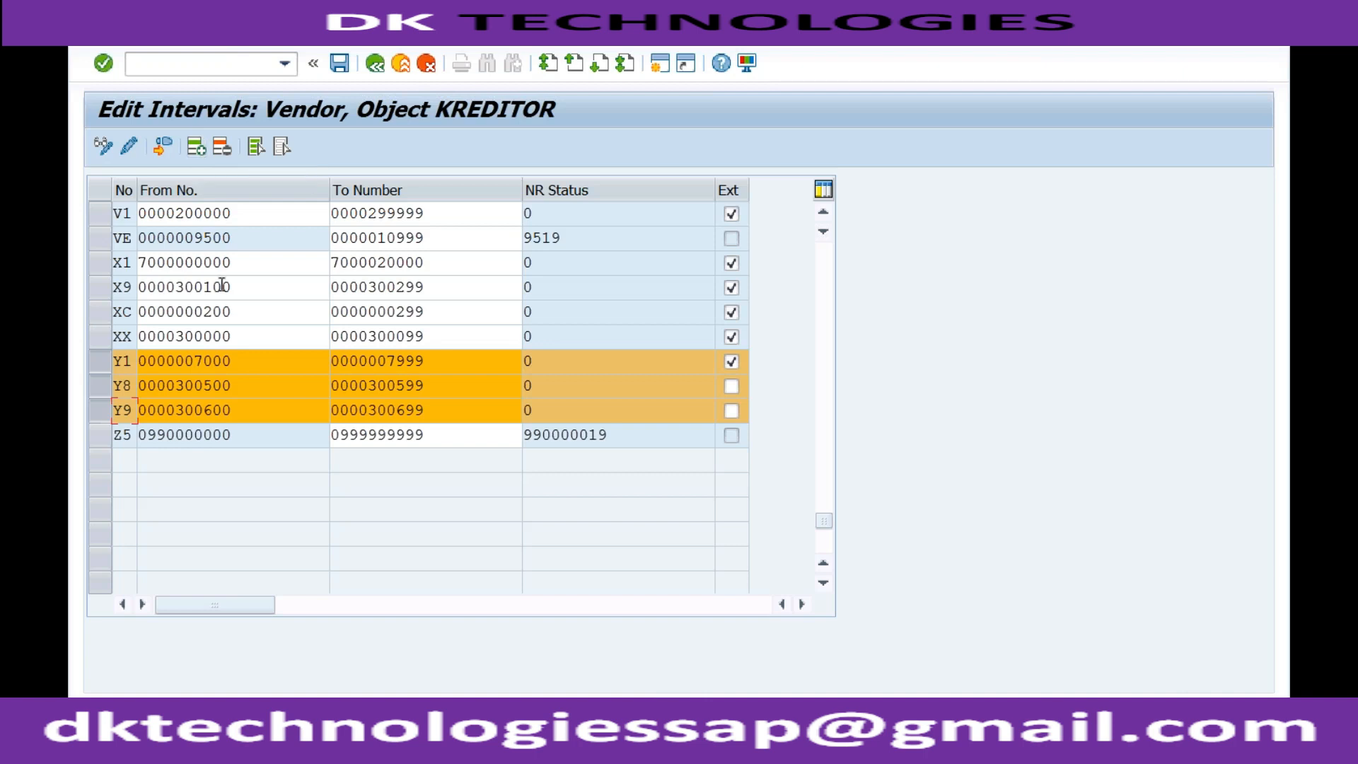
{"action": "left_click", "coordinate": [199, 151]}
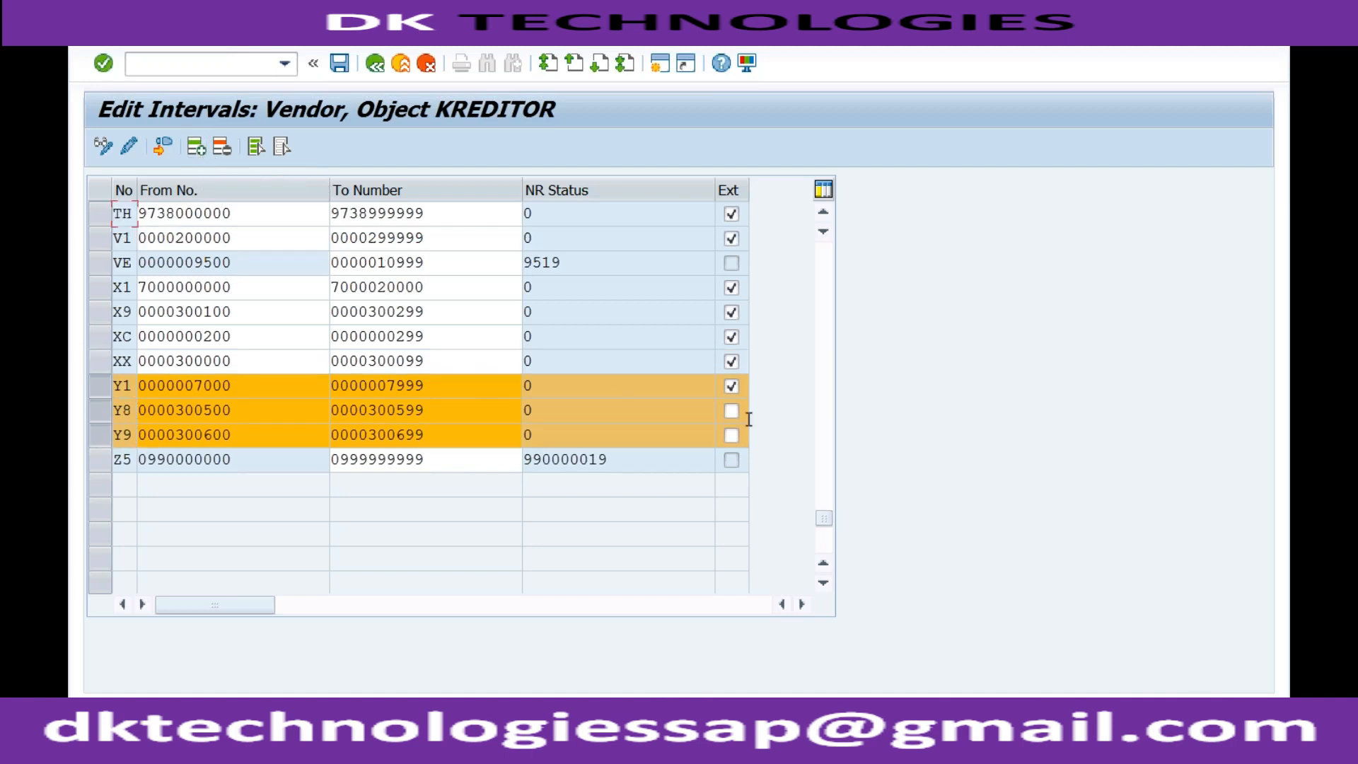
{"action": "left_click_drag", "start_coordinate": [823, 513], "coordinate": [826, 236]}
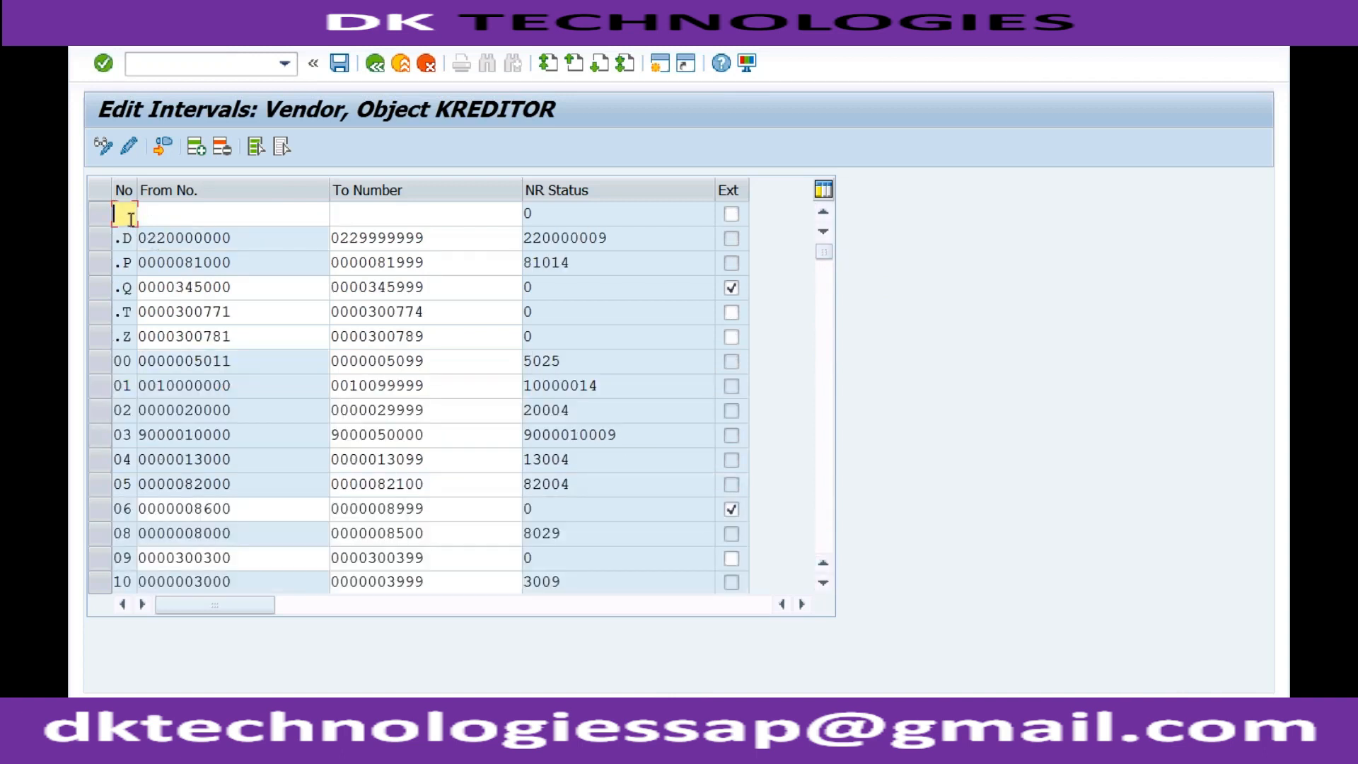
{"action": "type", "text": "Y2"}
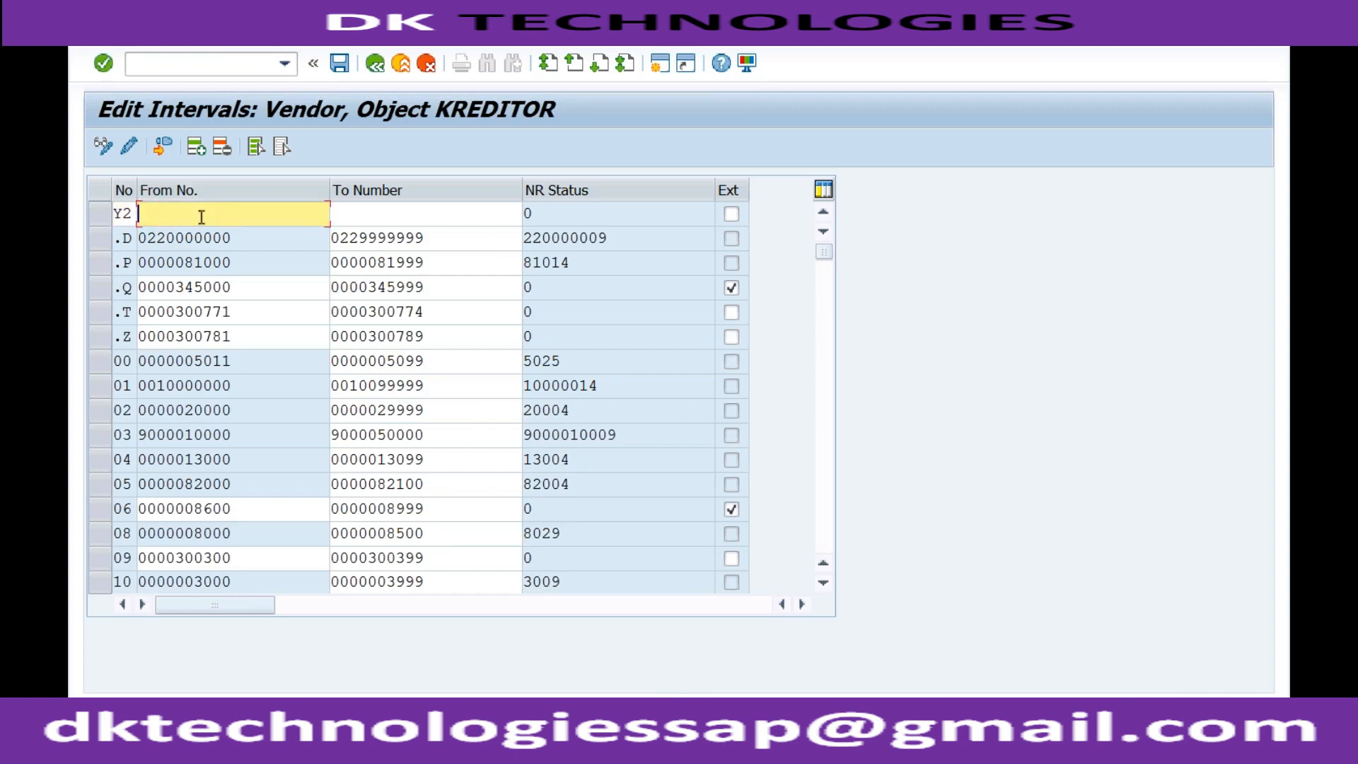
Give the new Y2 interval a number range from 1 to 100
{"action": "left_click", "coordinate": [356, 212]}
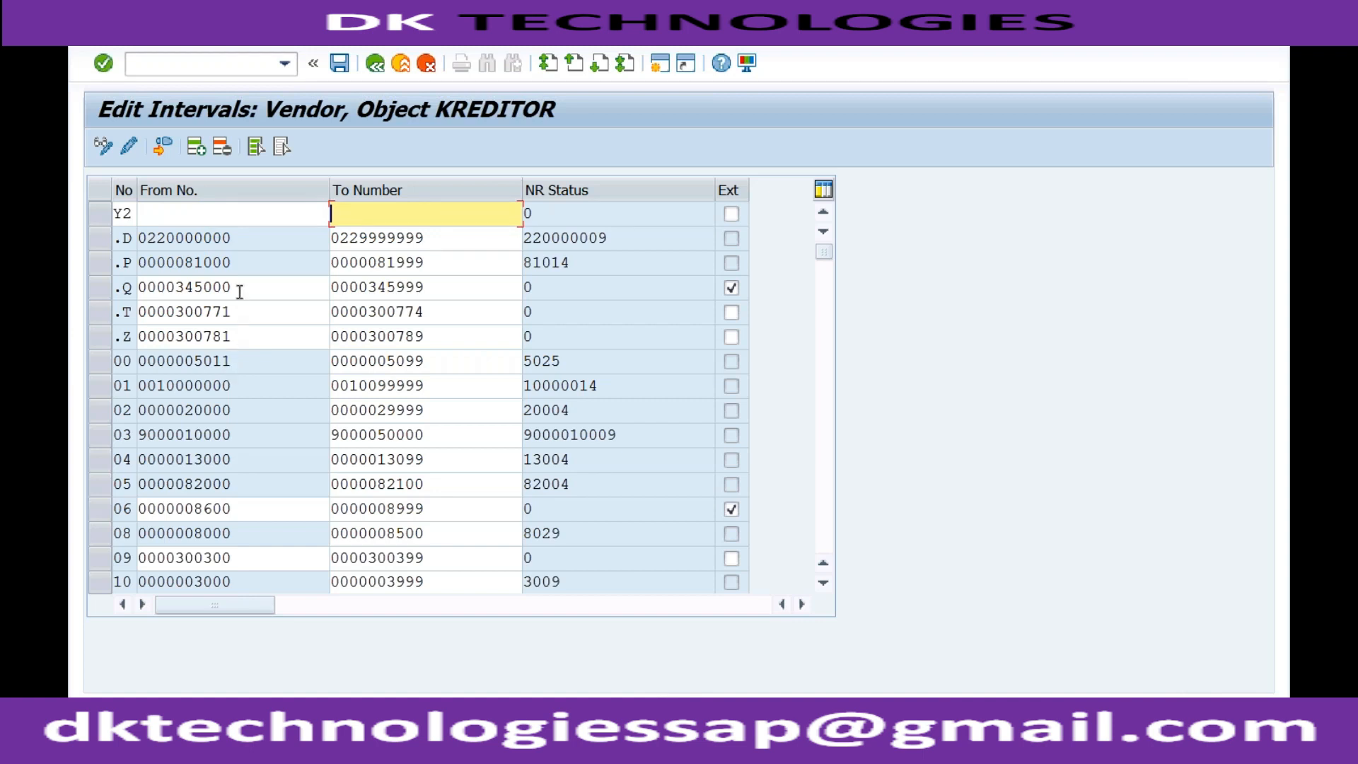
{"action": "type", "text": "1"}
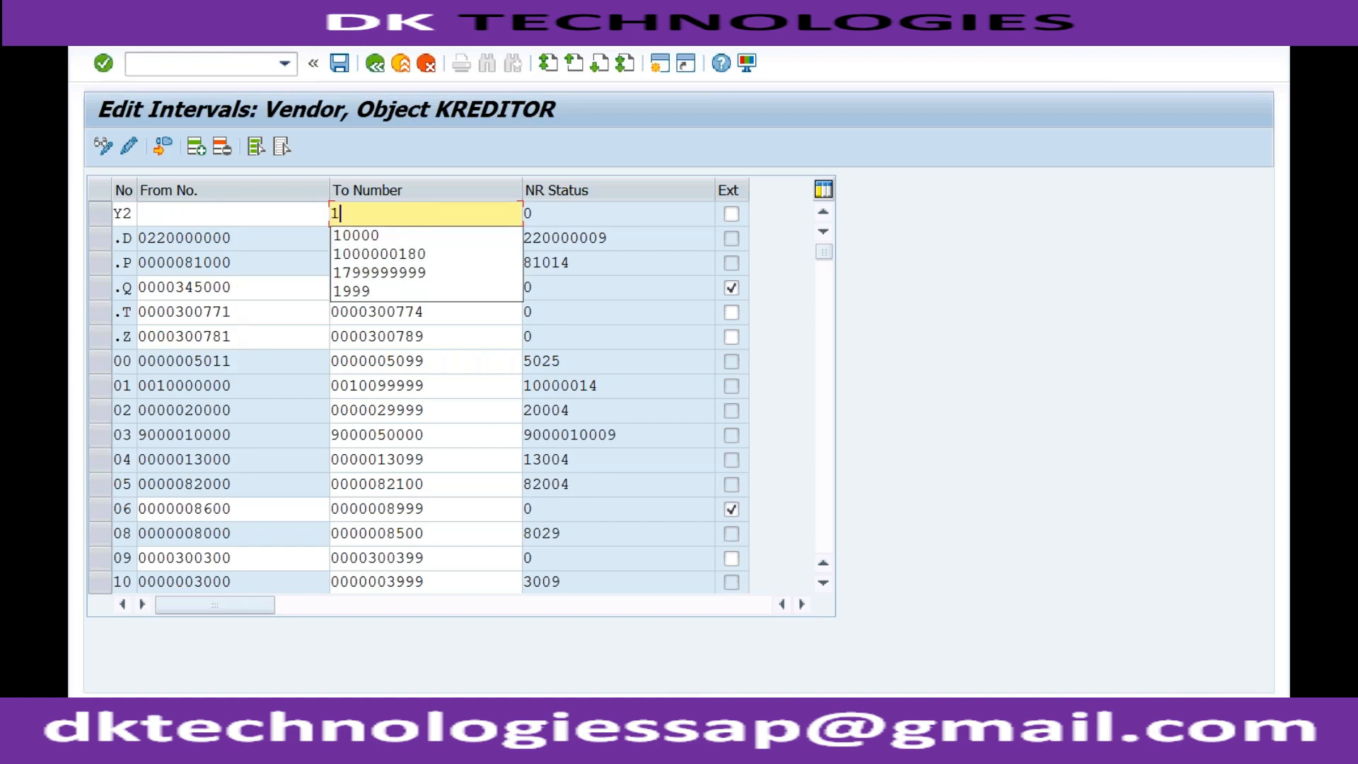
{"action": "left_click", "coordinate": [203, 214]}
{"action": "type", "text": "1"}
{"action": "key", "text": "Tab"}
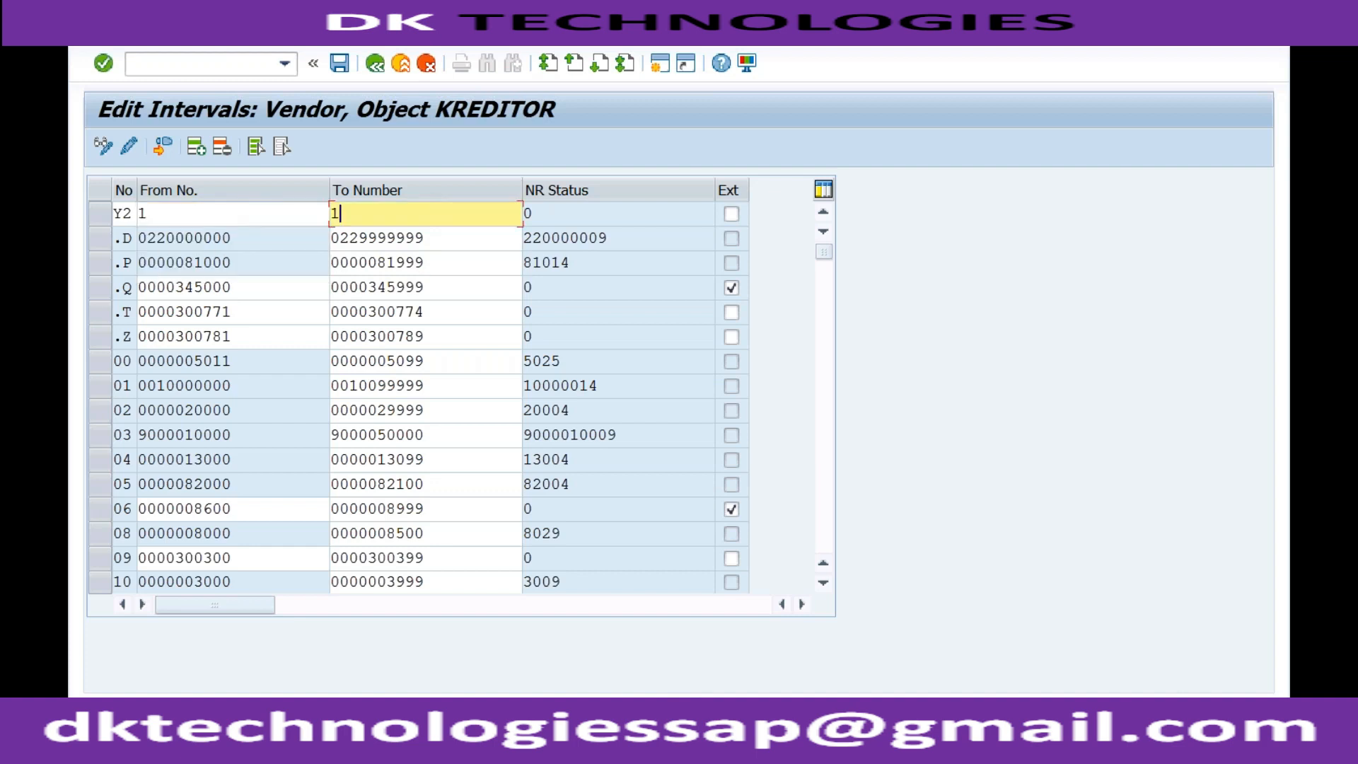
{"action": "type", "text": "00"}
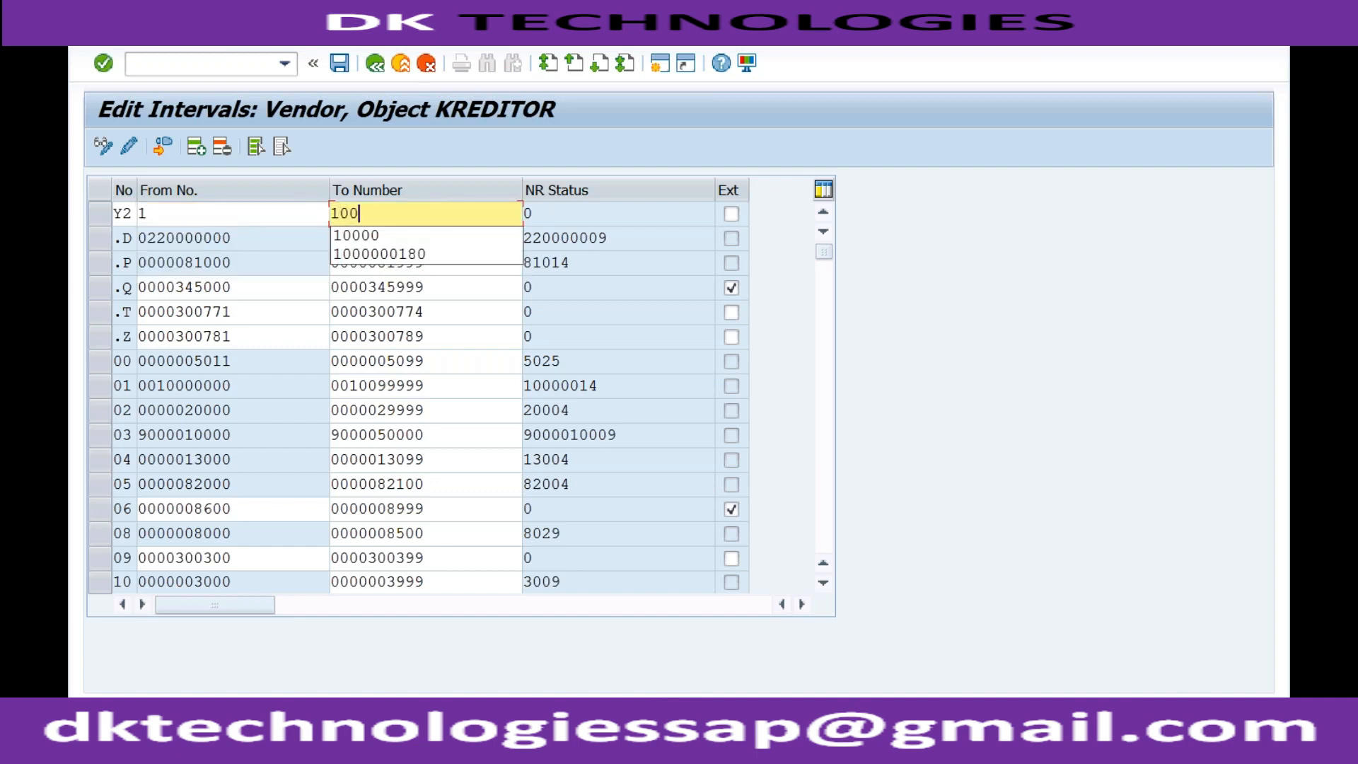
{"action": "key", "text": "Return"}
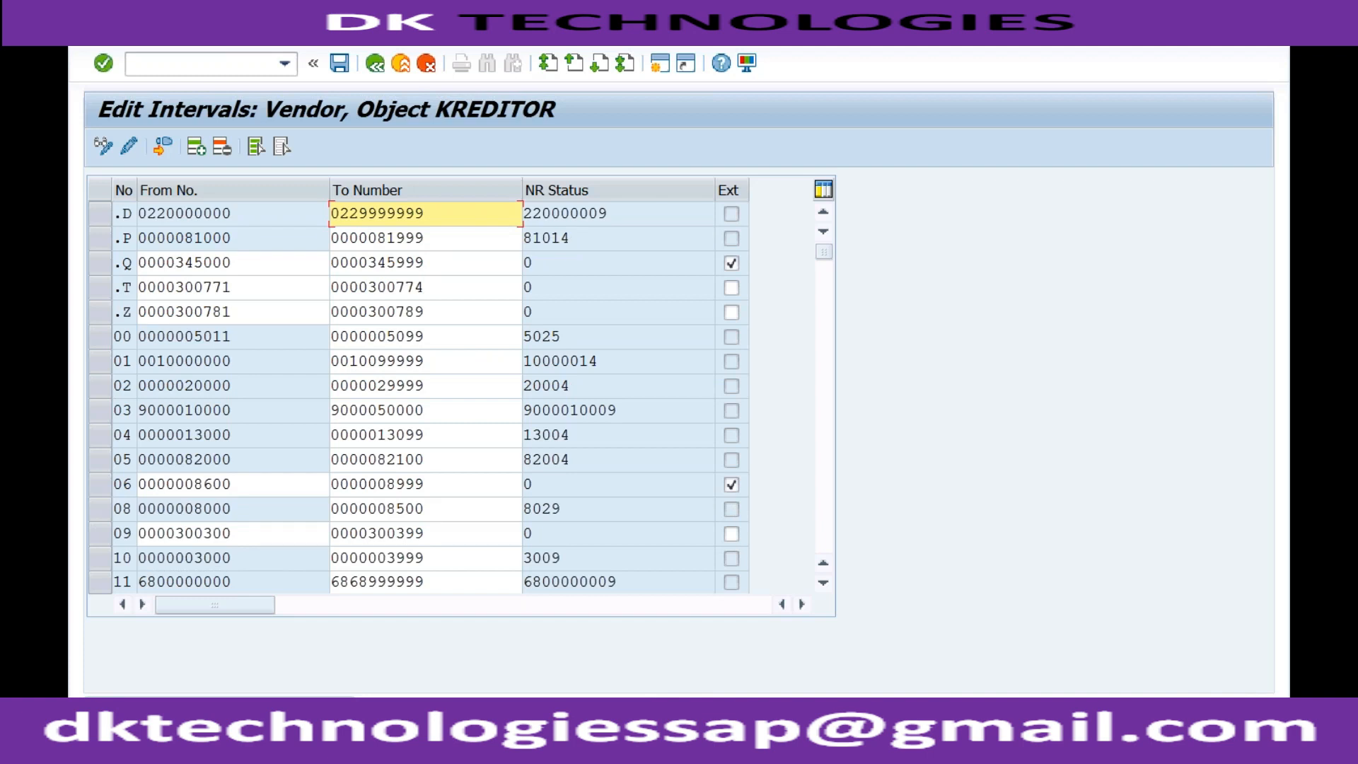
Find the Y2 interval in the vendor list and set its range from 8000 to 8999
{"action": "left_click", "coordinate": [825, 424]}
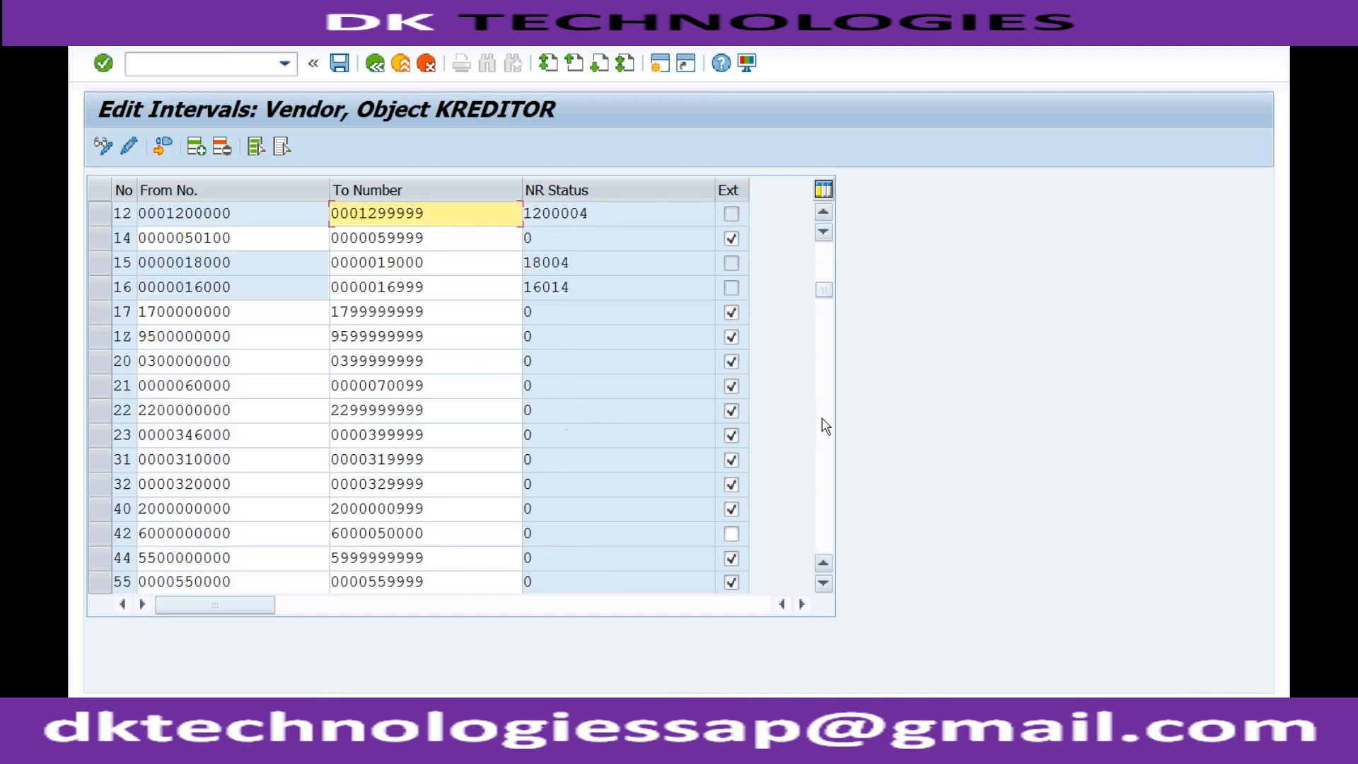
{"action": "left_click", "coordinate": [825, 425]}
{"action": "left_click", "coordinate": [825, 424]}
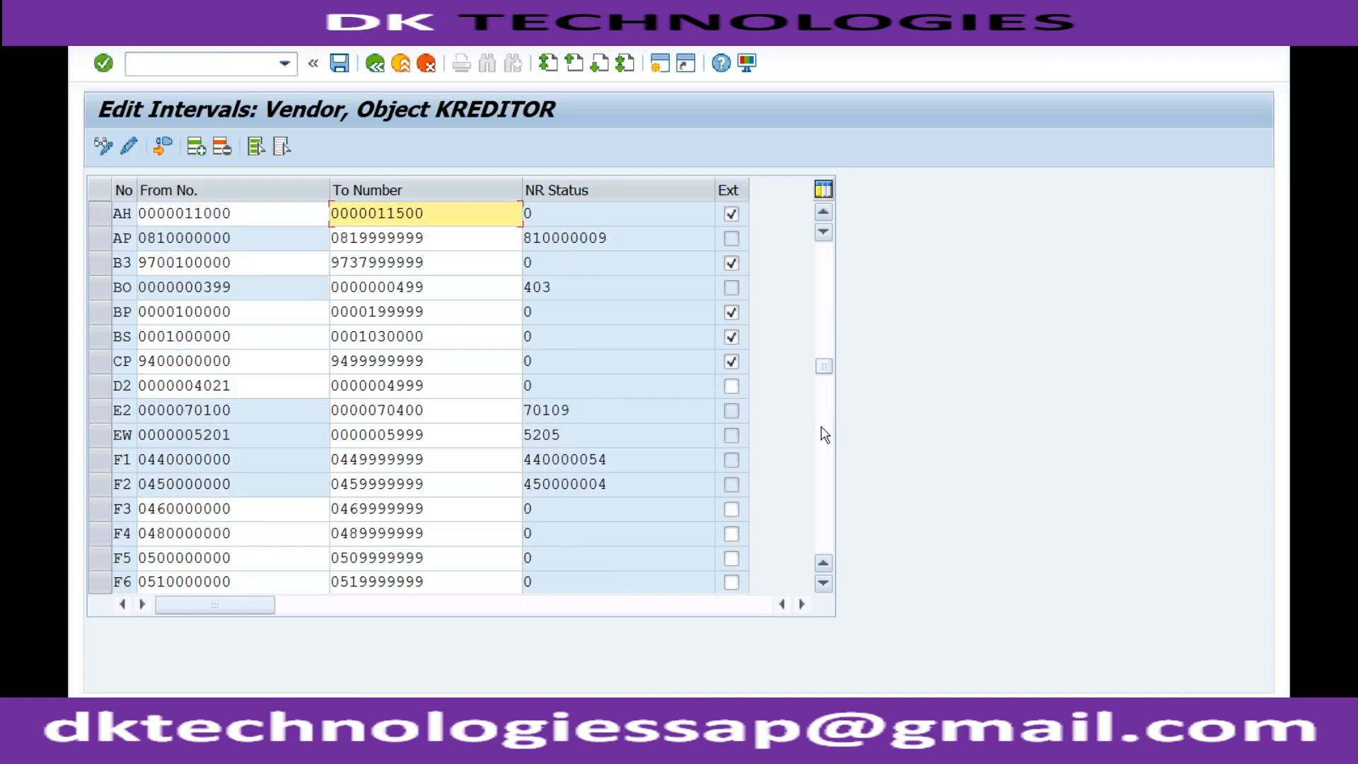
{"action": "left_click", "coordinate": [825, 444]}
{"action": "left_click", "coordinate": [823, 460]}
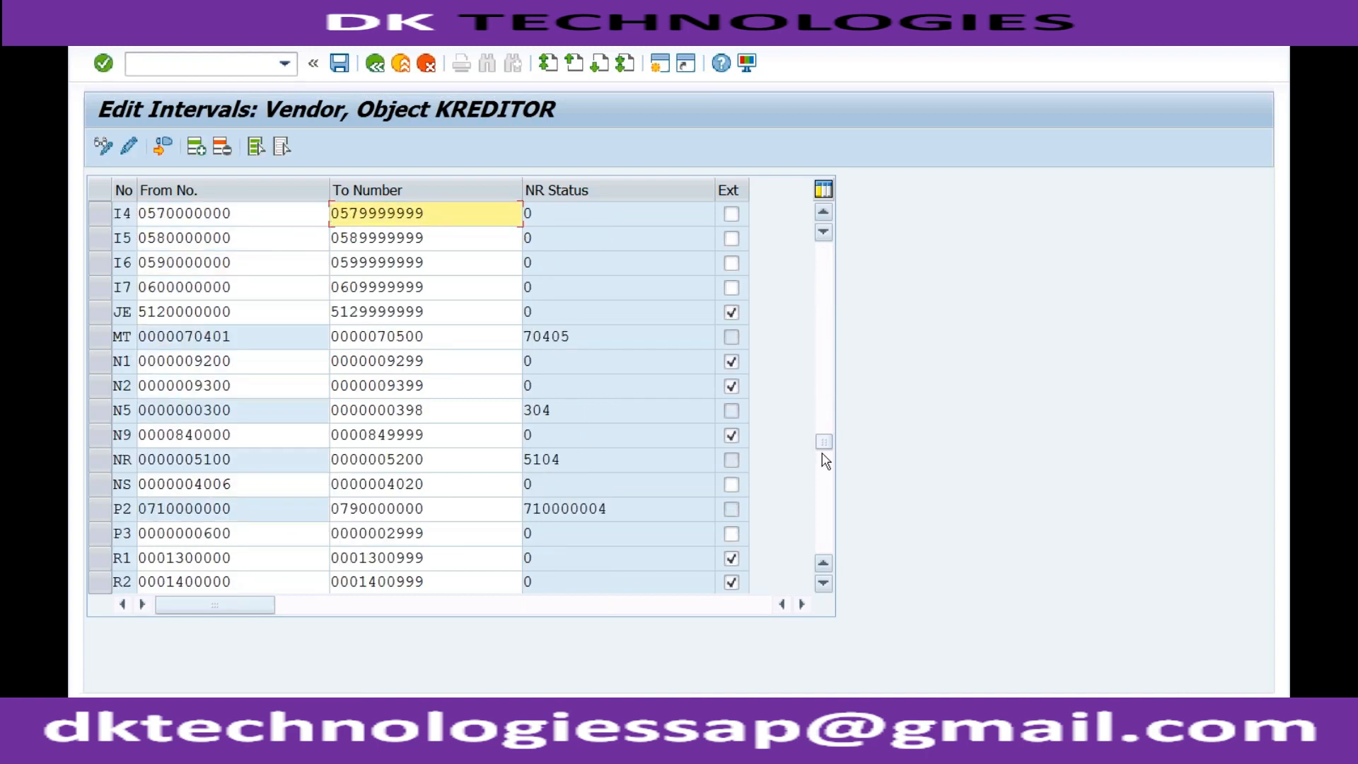
{"action": "left_click", "coordinate": [825, 489]}
{"action": "left_click", "coordinate": [825, 527]}
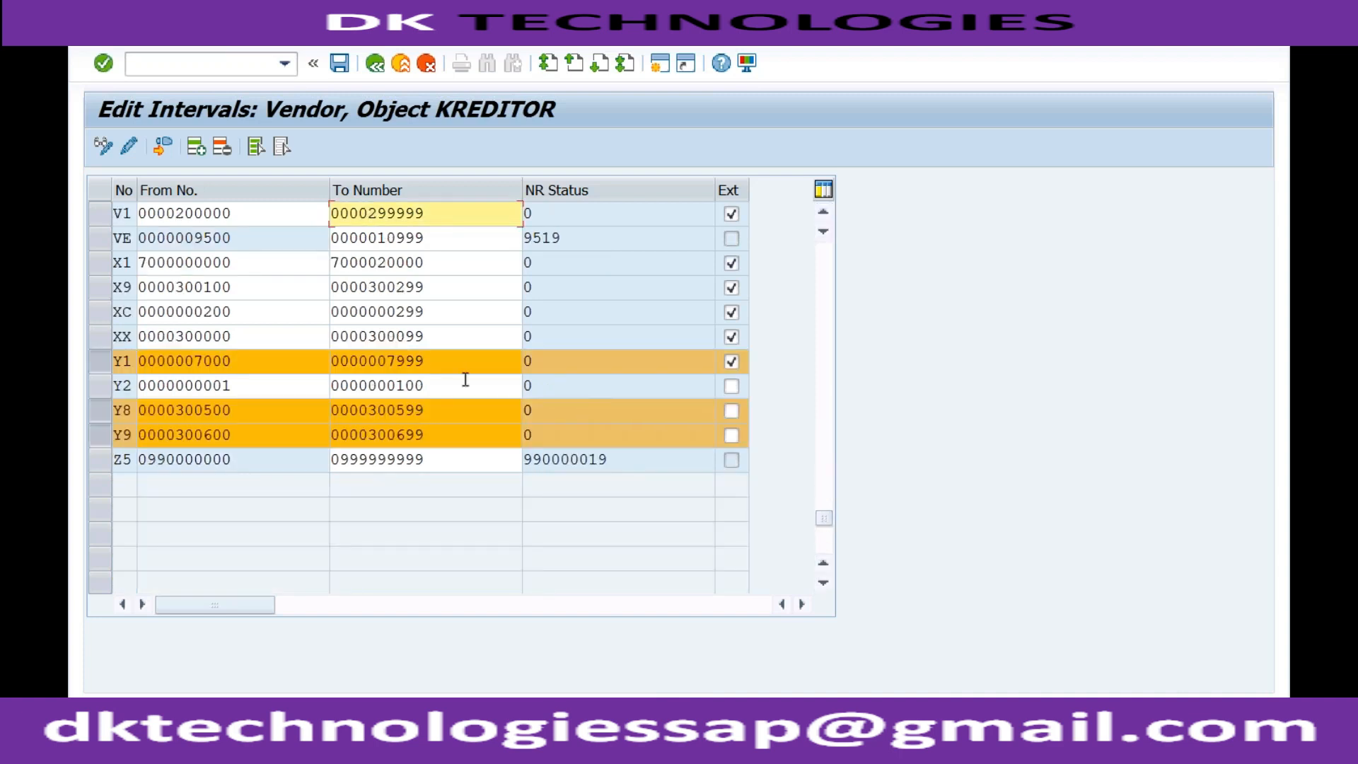
{"action": "left_click", "coordinate": [250, 384]}
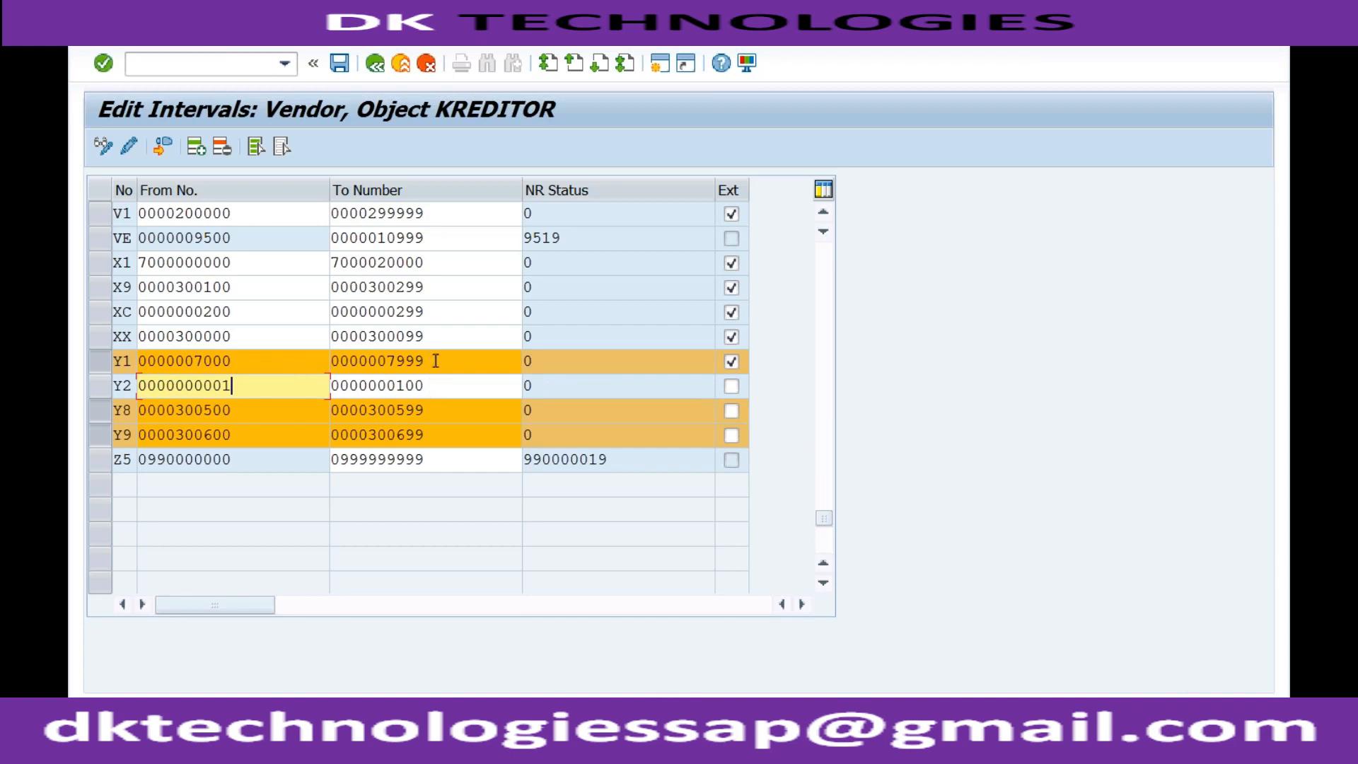
{"action": "left_click_drag", "start_coordinate": [237, 386], "coordinate": [195, 386]}
{"action": "type", "text": "8000"}
{"action": "key", "text": "Tab"}
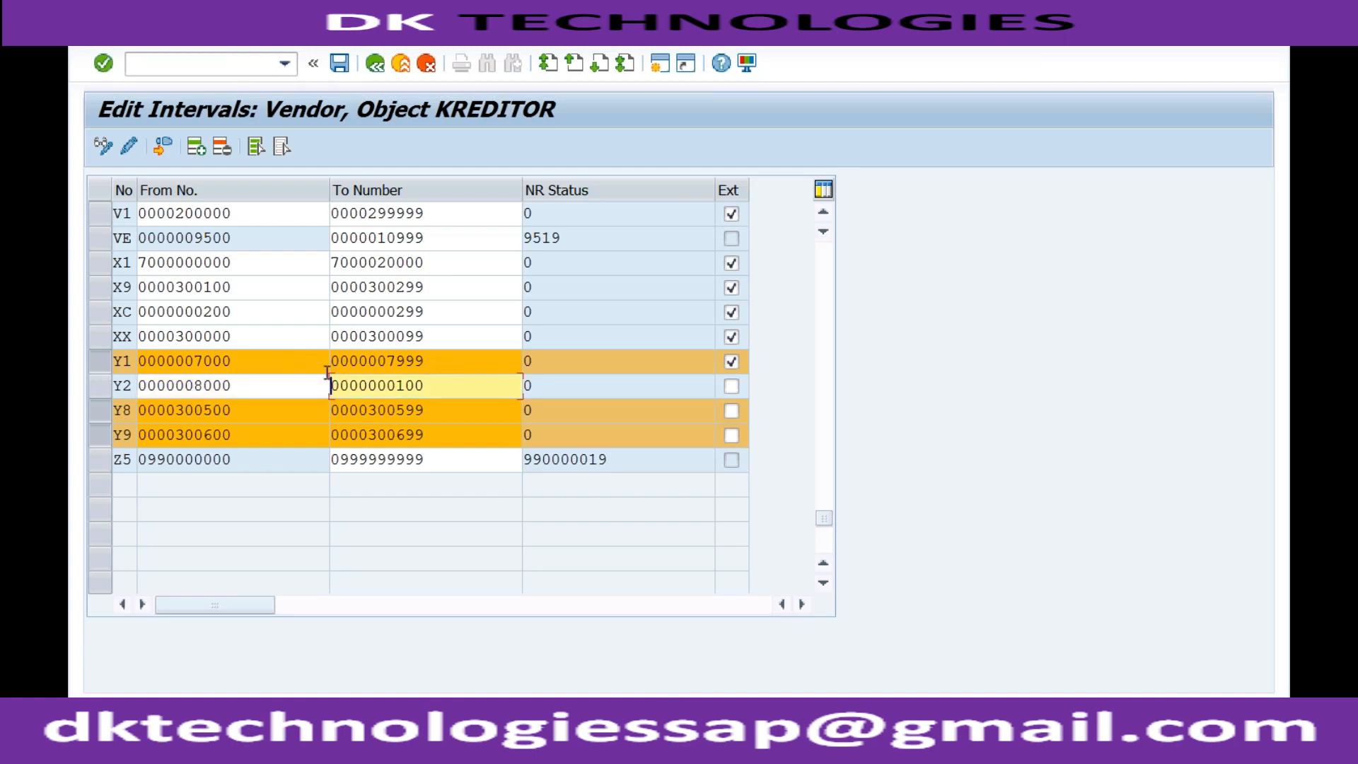
{"action": "left_click_drag", "start_coordinate": [384, 386], "coordinate": [431, 388]}
{"action": "type", "text": "8999"}
{"action": "key", "text": "Return"}
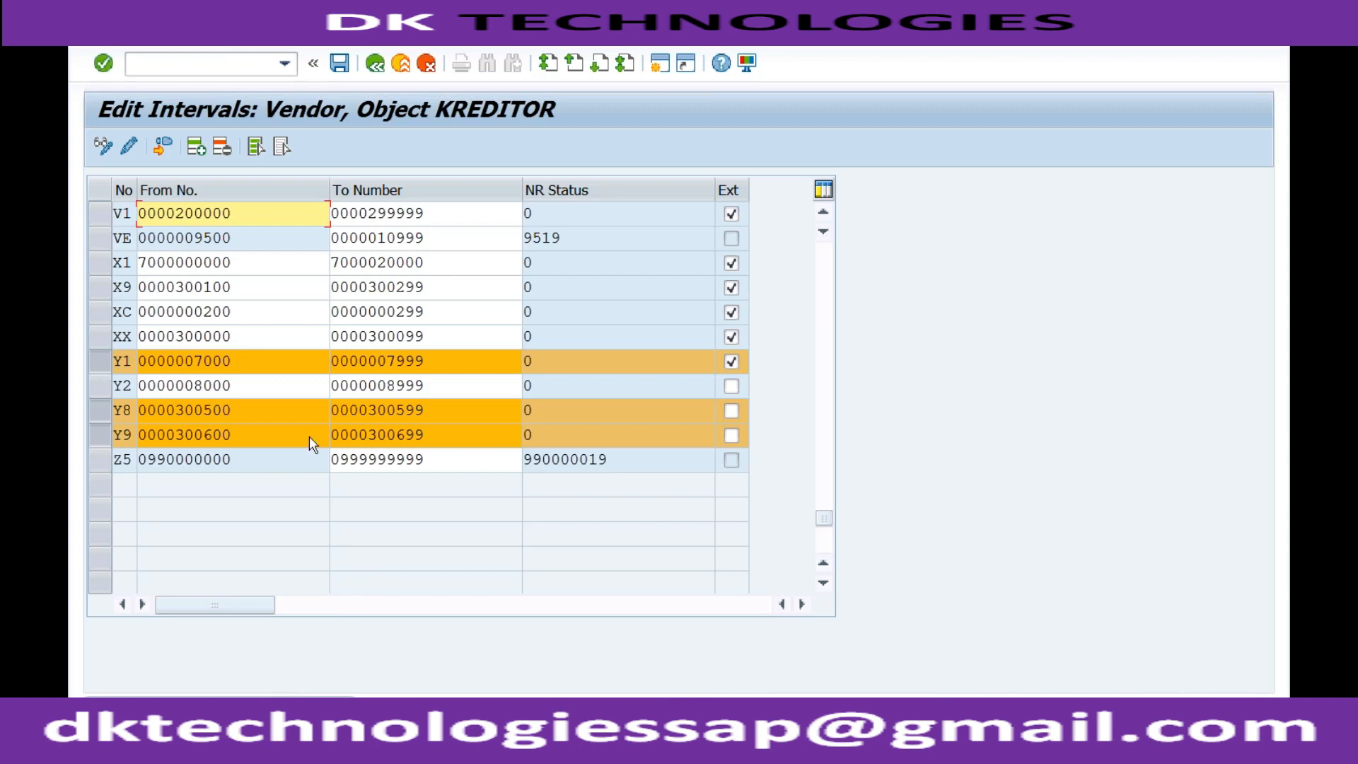
Set the Y2 interval's range from 300700 to 300799
{"action": "left_click", "coordinate": [244, 385]}
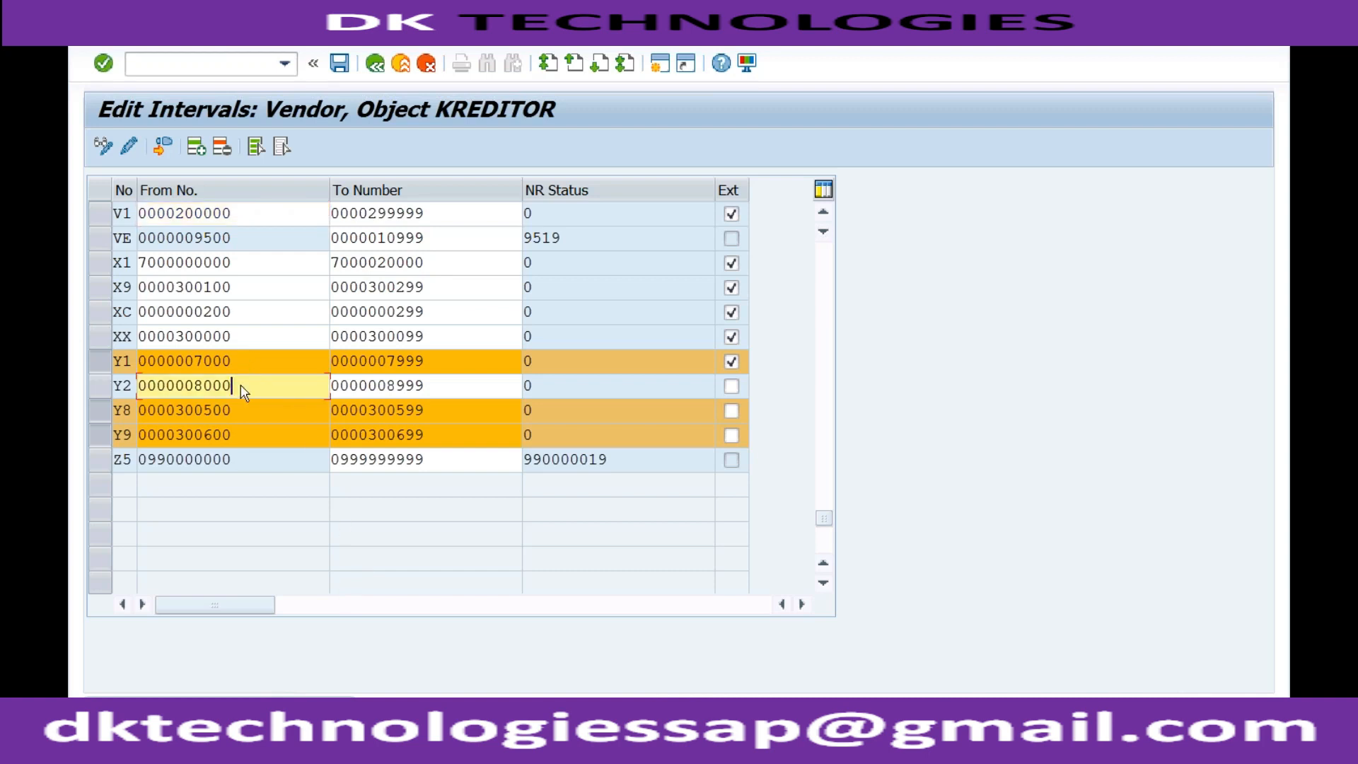
{"action": "key", "text": "shift+Left"}
{"action": "key", "text": "shift+Left"}
{"action": "key", "text": "shift+Left"}
{"action": "key", "text": "shift+Left"}
{"action": "key", "text": "shift+Left"}
{"action": "key", "text": "shift+Left"}
{"action": "type", "text": "300700"}
{"action": "left_click", "coordinate": [431, 386]}
{"action": "left_click_drag", "start_coordinate": [431, 386], "coordinate": [367, 384]}
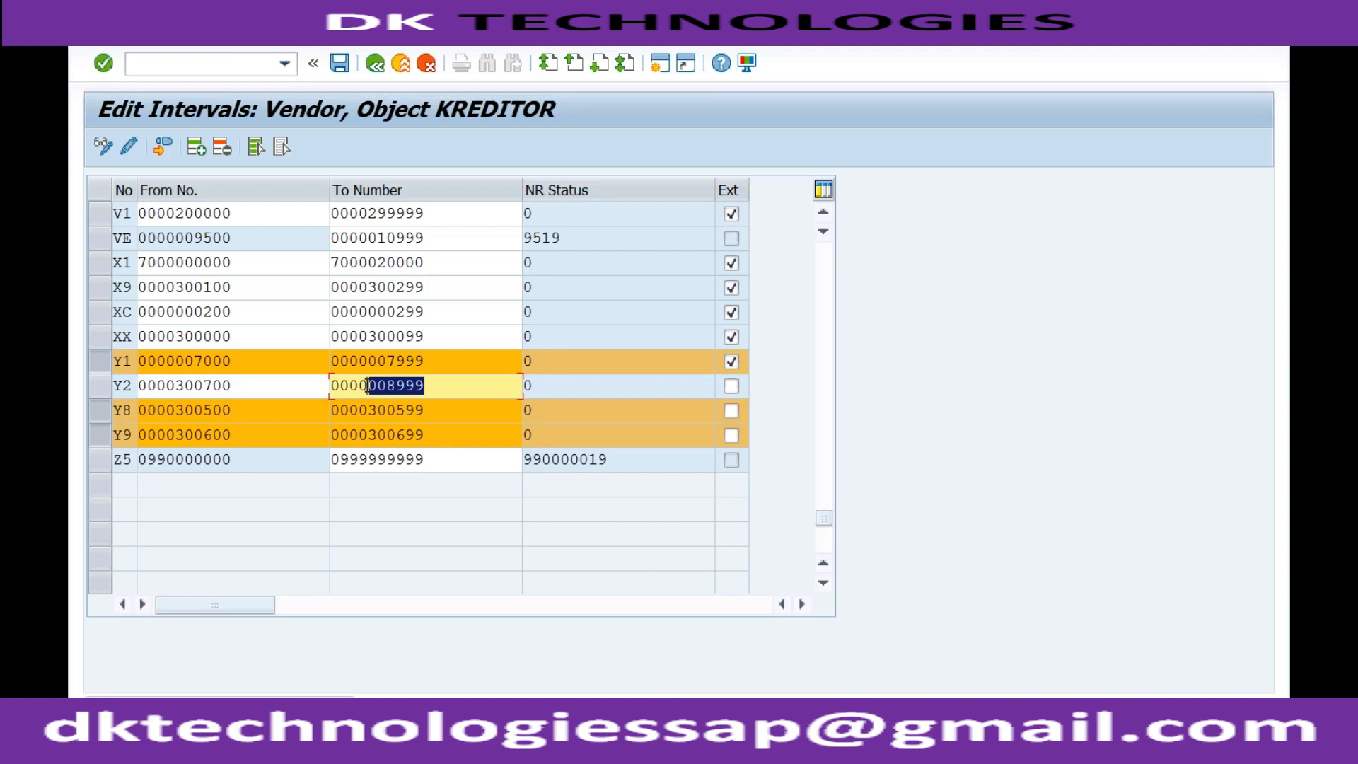
{"action": "type", "text": "300799"}
{"action": "key", "text": "Return"}
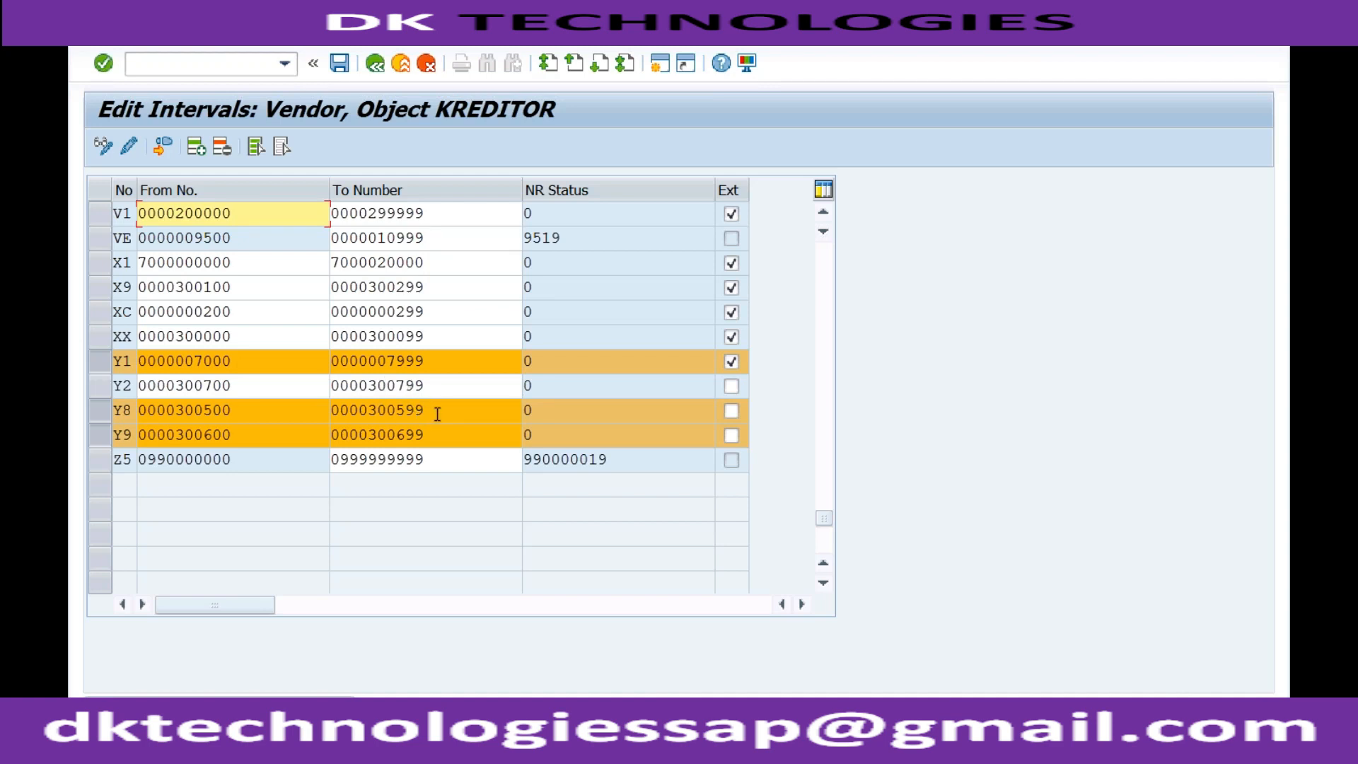
{"action": "left_click", "coordinate": [278, 383]}
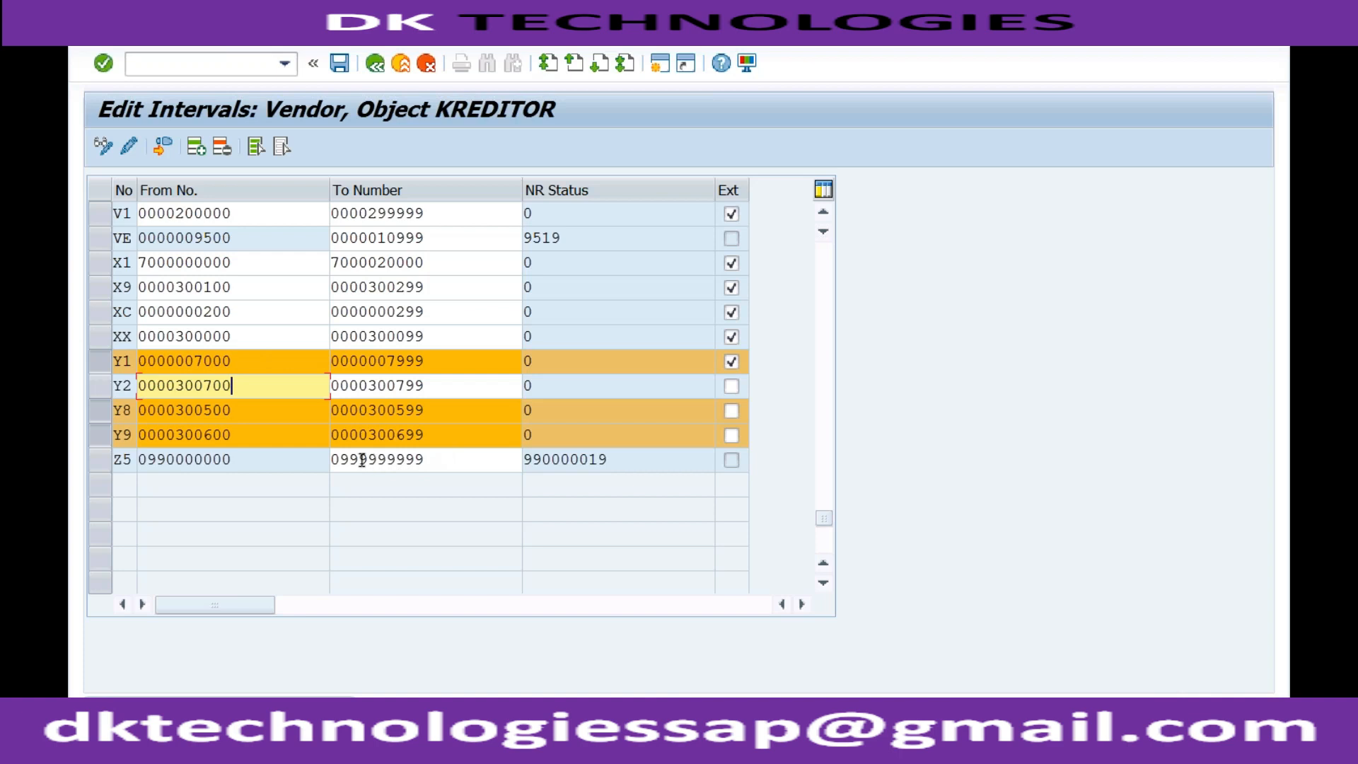
{"action": "left_click_drag", "start_coordinate": [362, 460], "coordinate": [424, 460]}
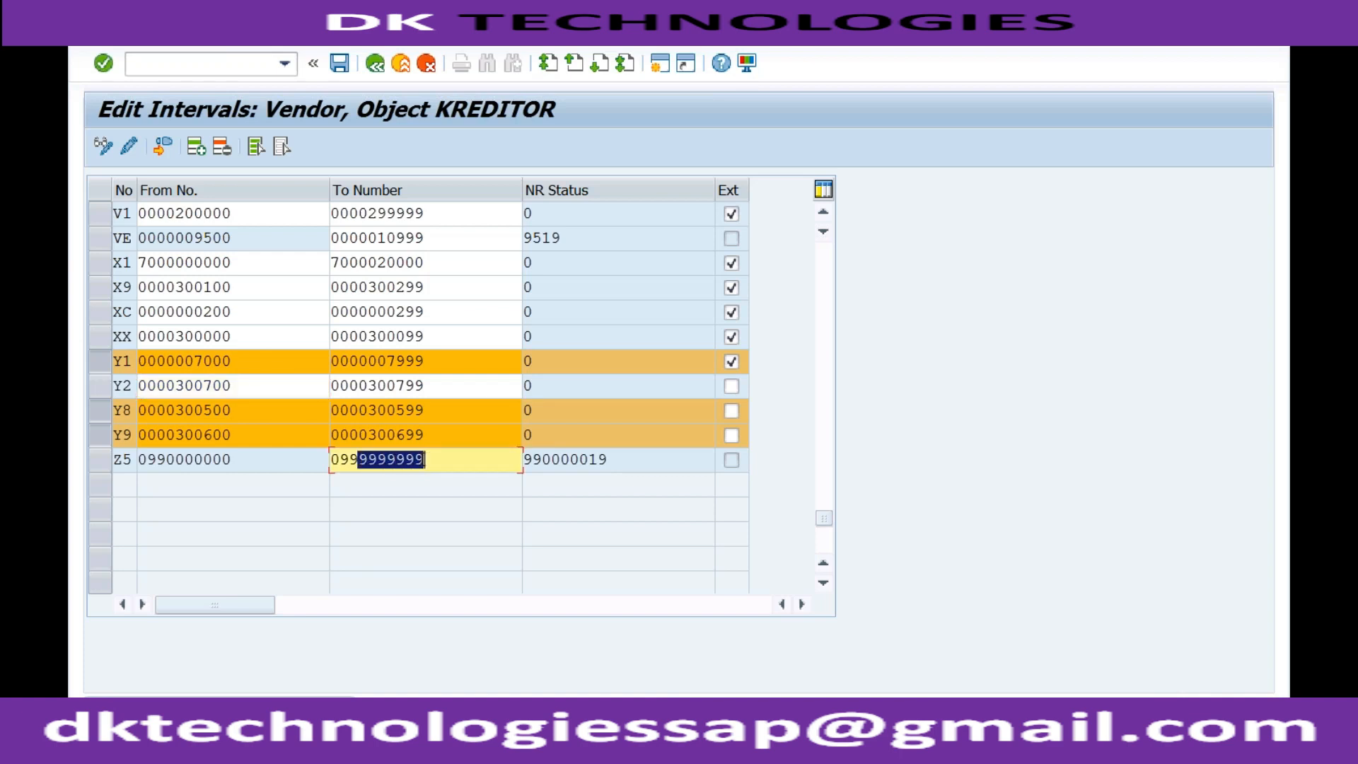
{"action": "type", "text": "0000099"}
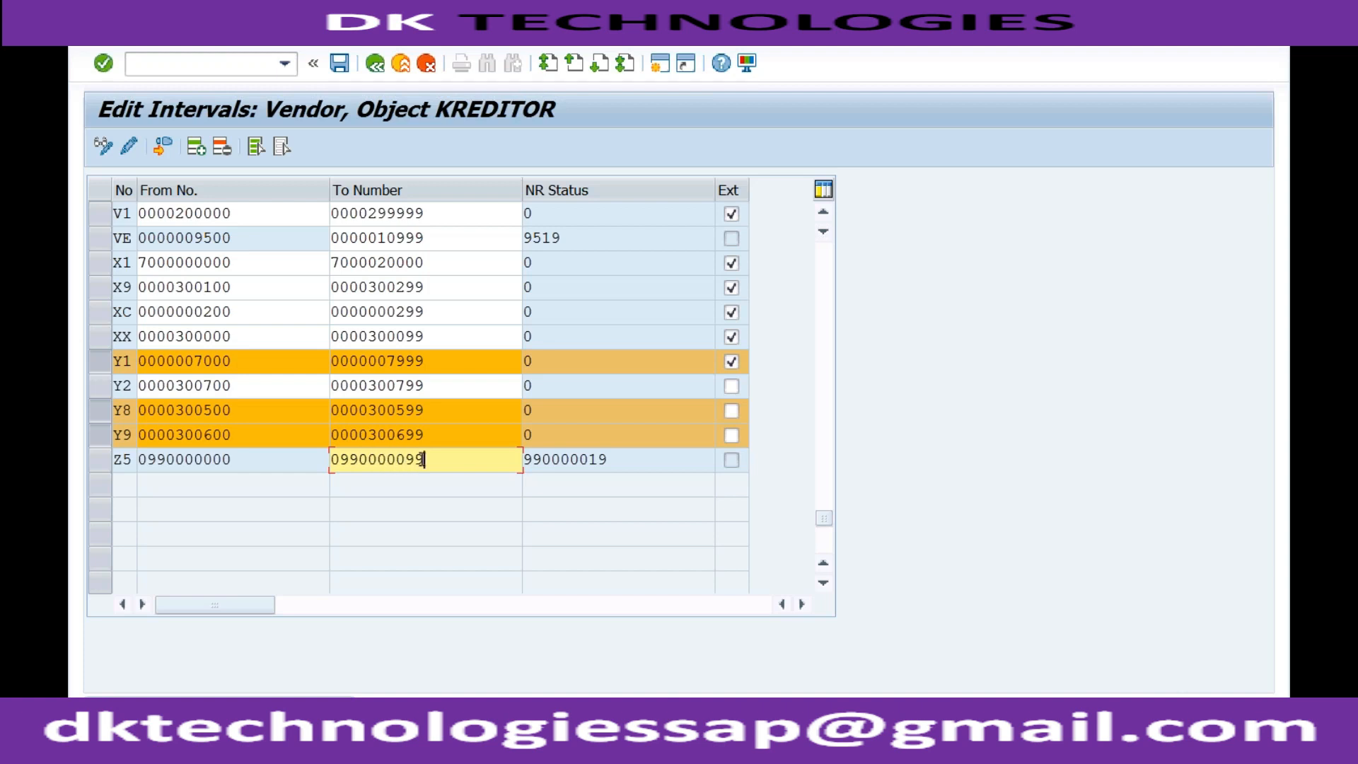
{"action": "key", "text": "Return"}
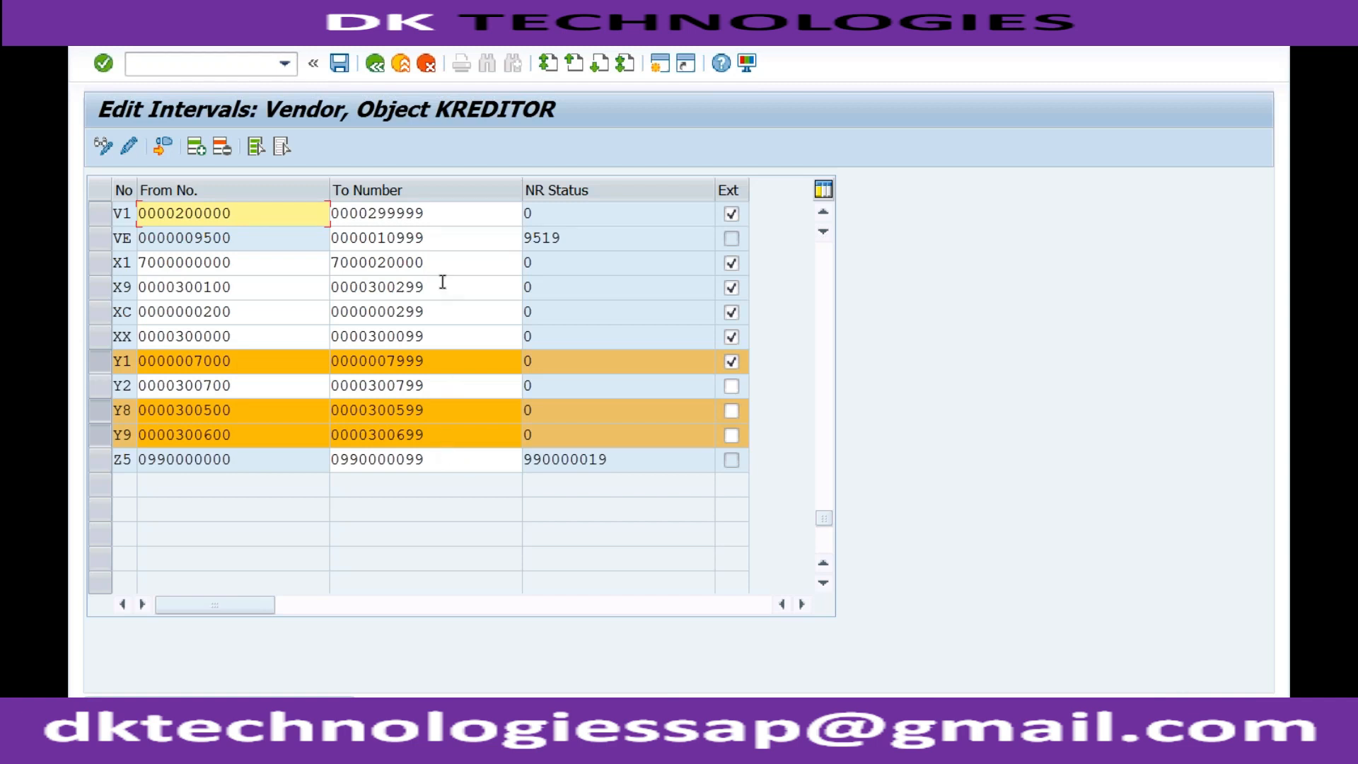
{"action": "left_click", "coordinate": [433, 459]}
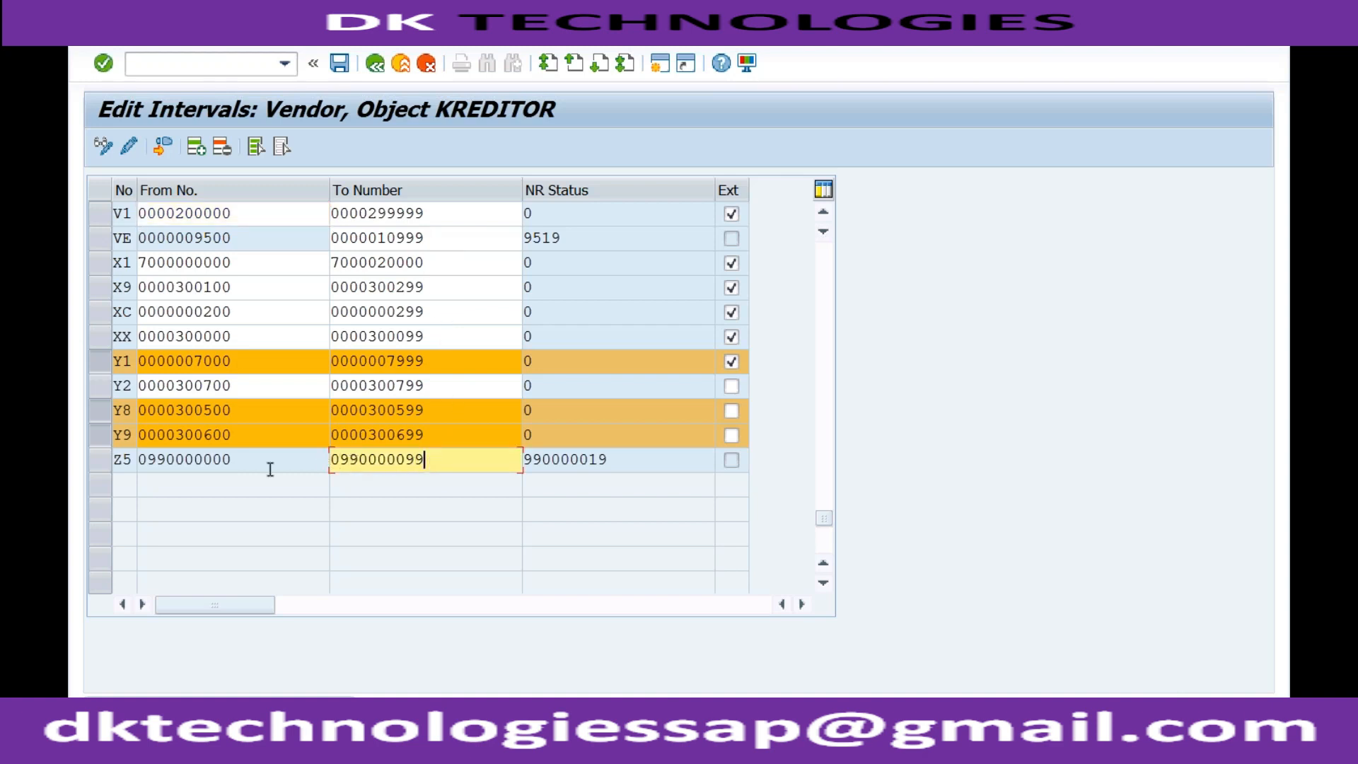
{"action": "left_click_drag", "start_coordinate": [236, 460], "coordinate": [138, 458]}
{"action": "key", "text": "ctrl+c"}
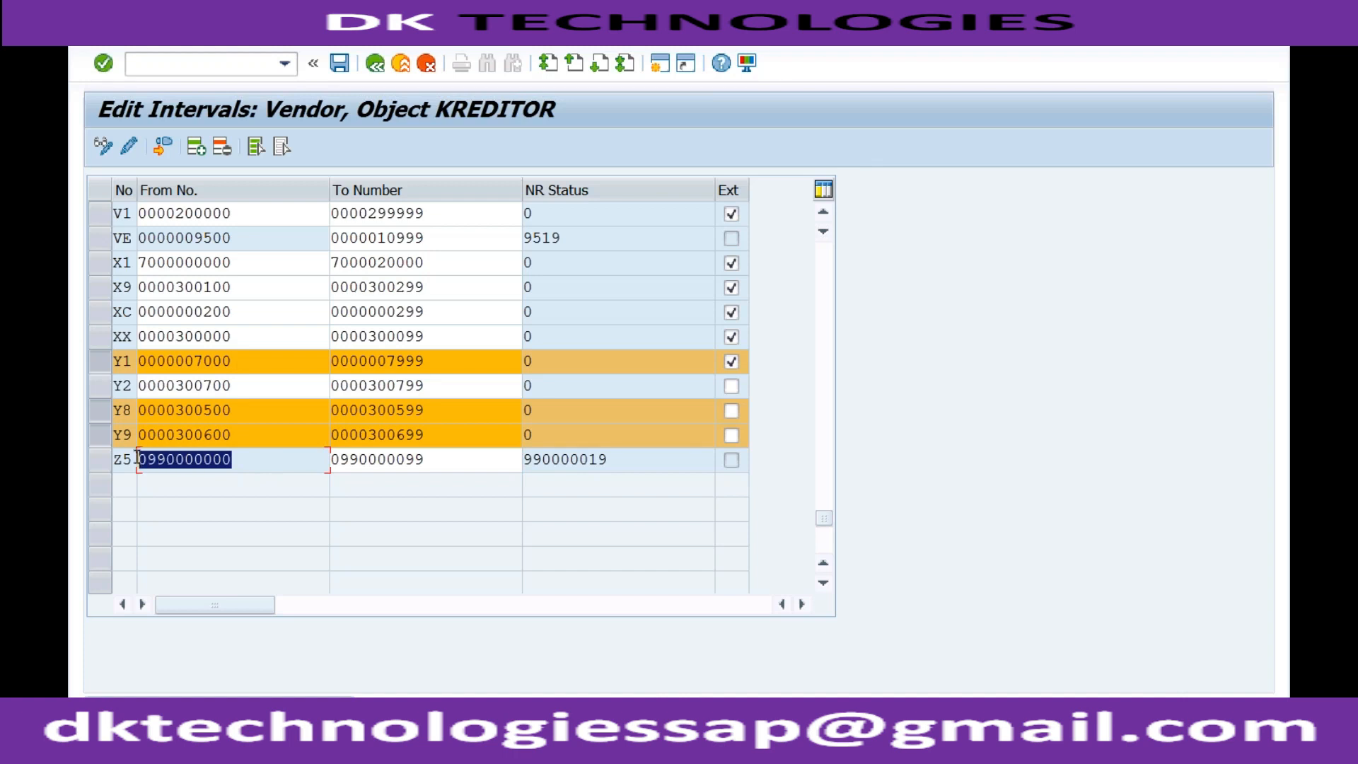
{"action": "left_click_drag", "start_coordinate": [232, 385], "coordinate": [128, 380]}
{"action": "key", "text": "ctrl+v"}
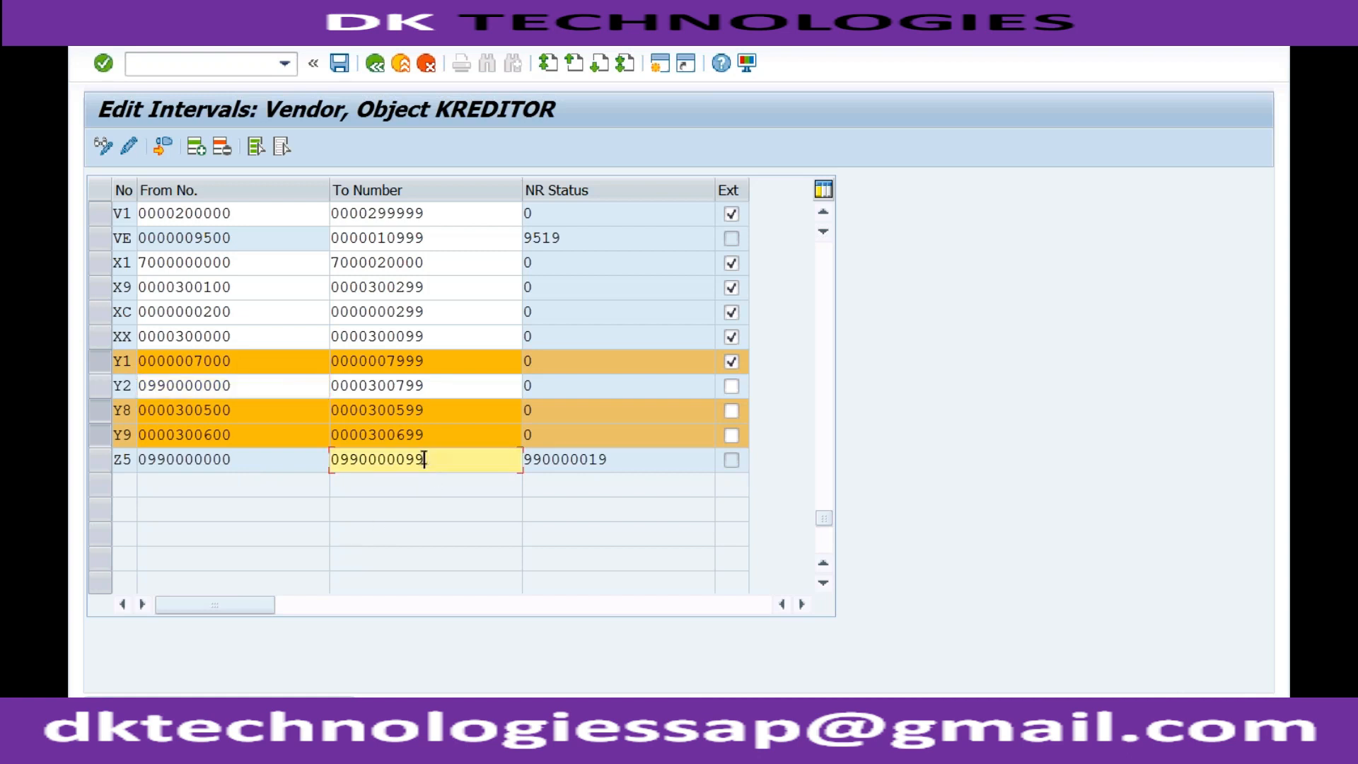
{"action": "key", "text": "shift+Left"}
{"action": "key", "text": "shift+Left"}
{"action": "key", "text": "shift+Left"}
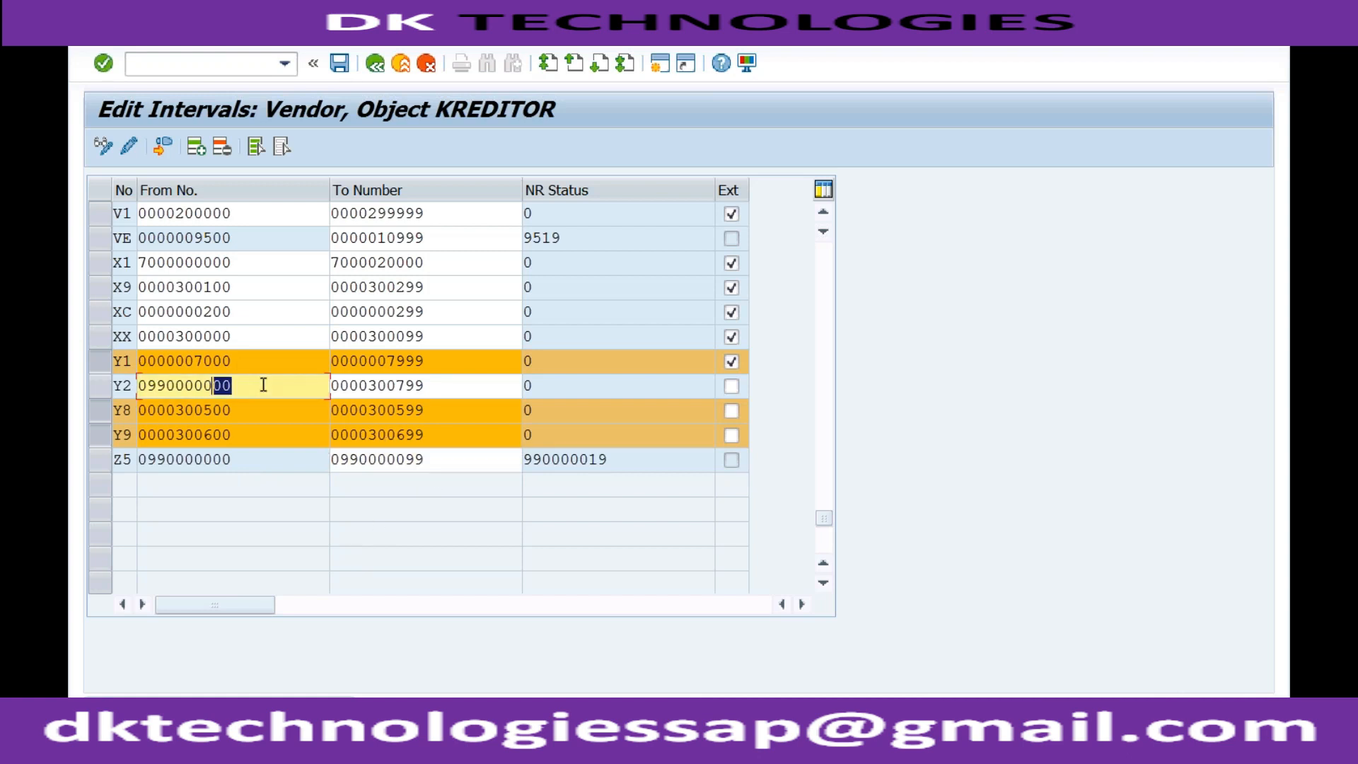
{"action": "type", "text": "100"}
{"action": "left_click_drag", "start_coordinate": [232, 385], "coordinate": [138, 382]}
{"action": "key", "text": "ctrl+c"}
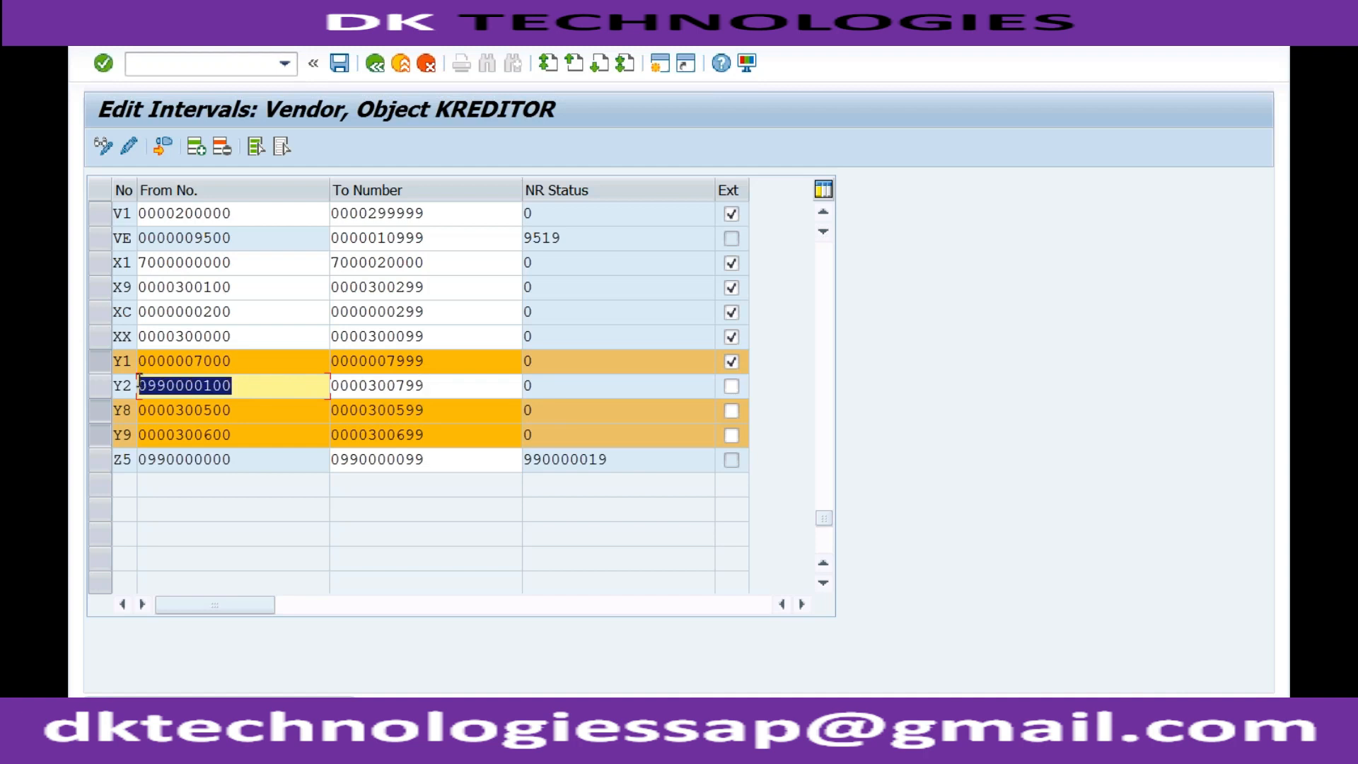
{"action": "left_click_drag", "start_coordinate": [424, 387], "coordinate": [324, 387]}
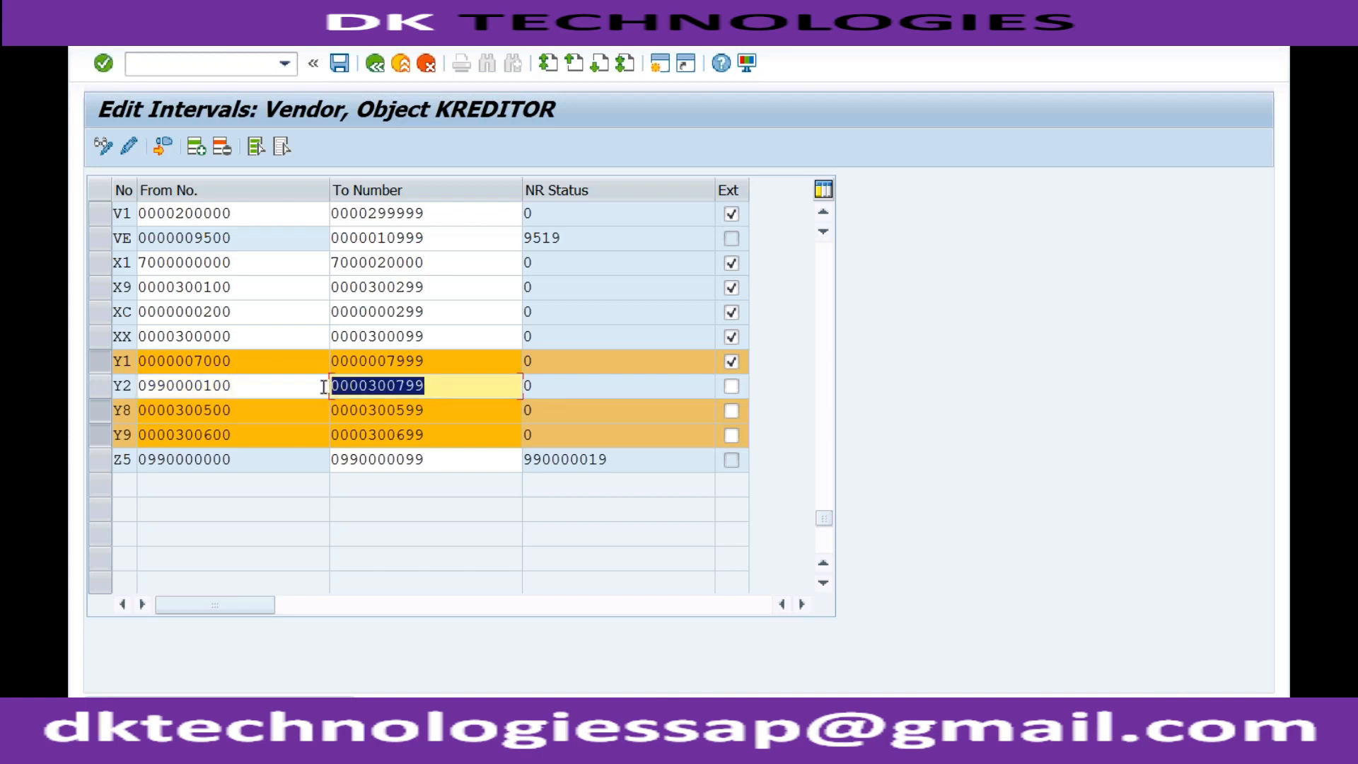
{"action": "key", "text": "ctrl+v"}
{"action": "key", "text": "BackSpace"}
{"action": "key", "text": "BackSpace"}
{"action": "type", "text": "99"}
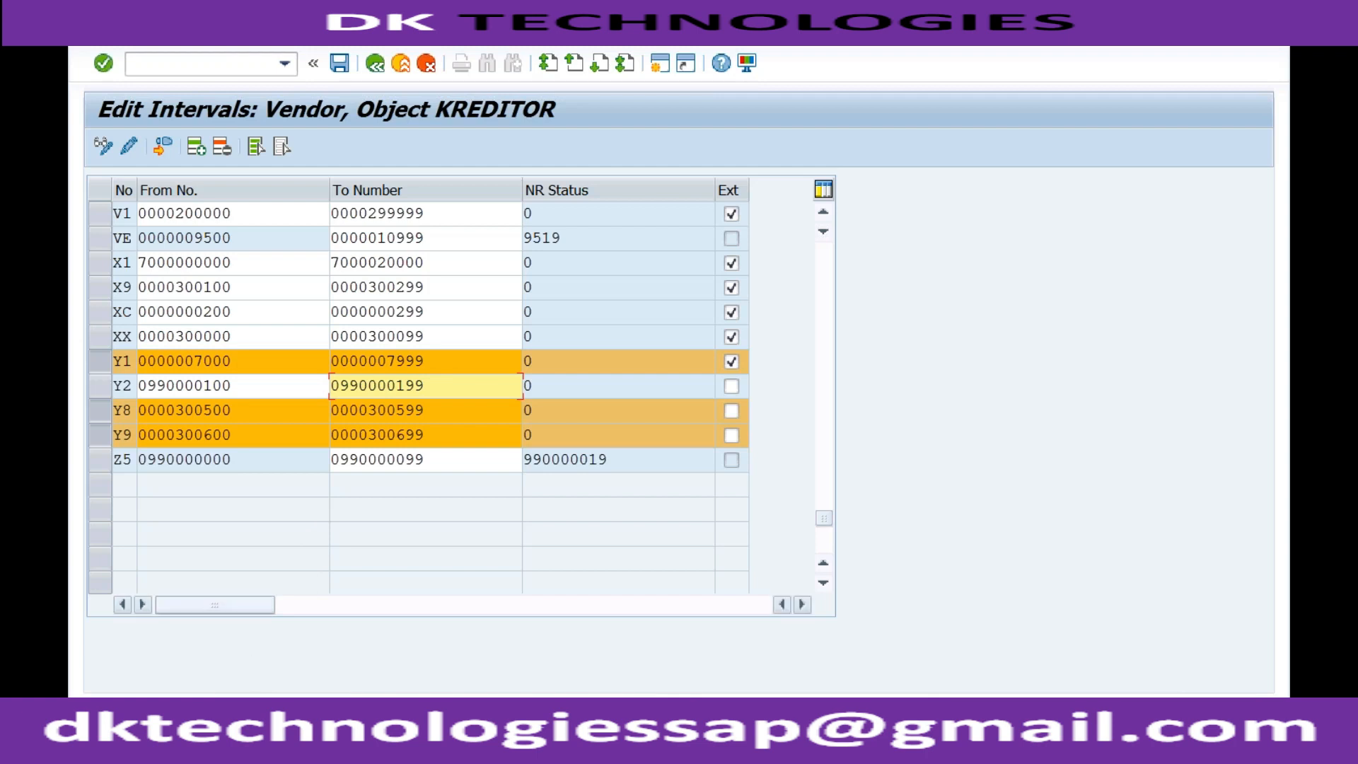
{"action": "left_click", "coordinate": [281, 387]}
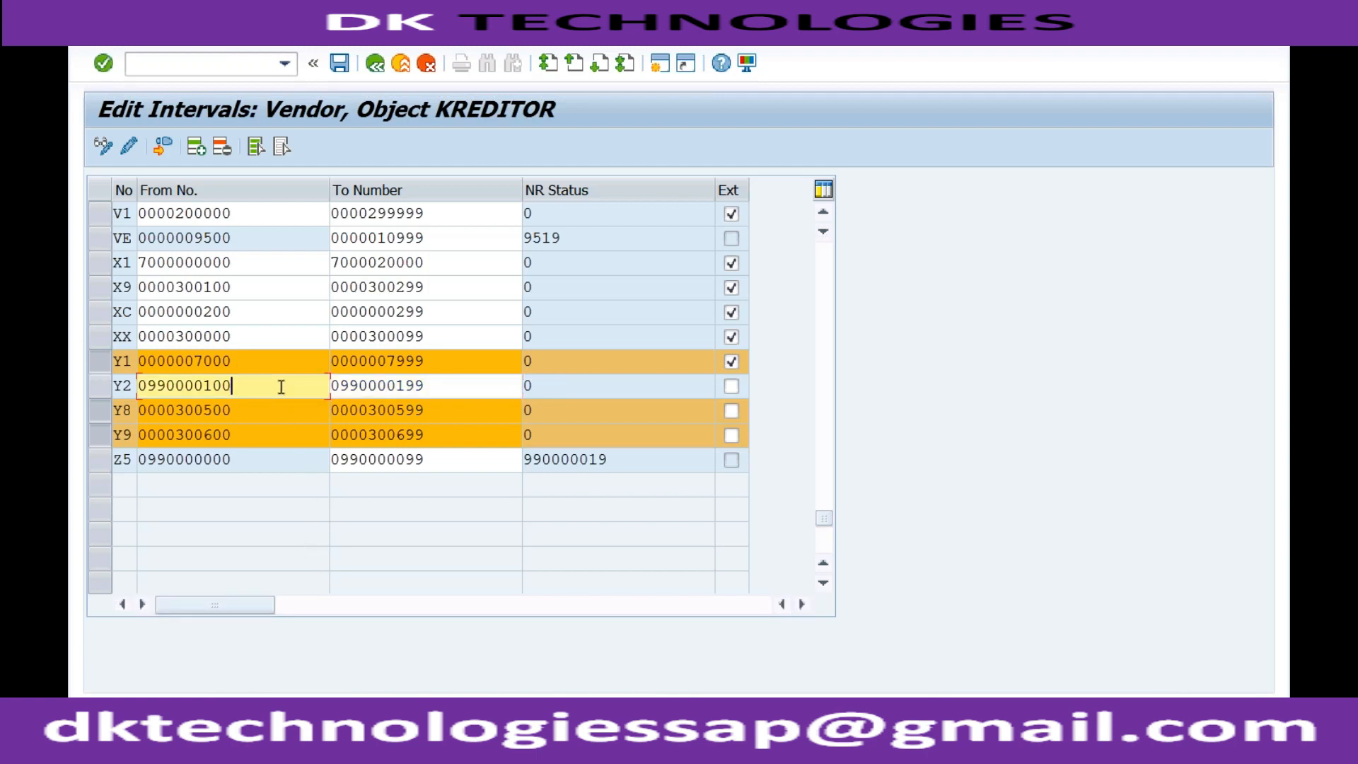
{"action": "left_click", "coordinate": [428, 382]}
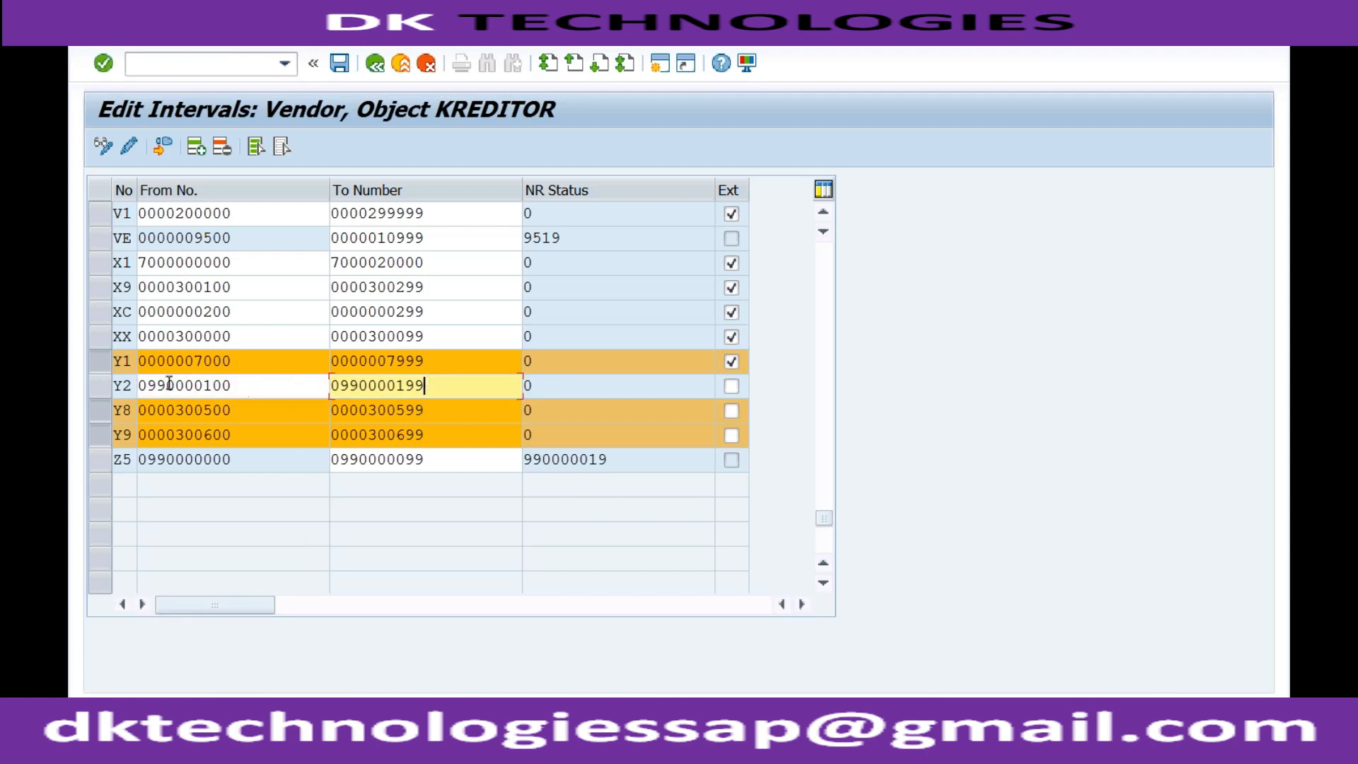
{"action": "left_click", "coordinate": [132, 387]}
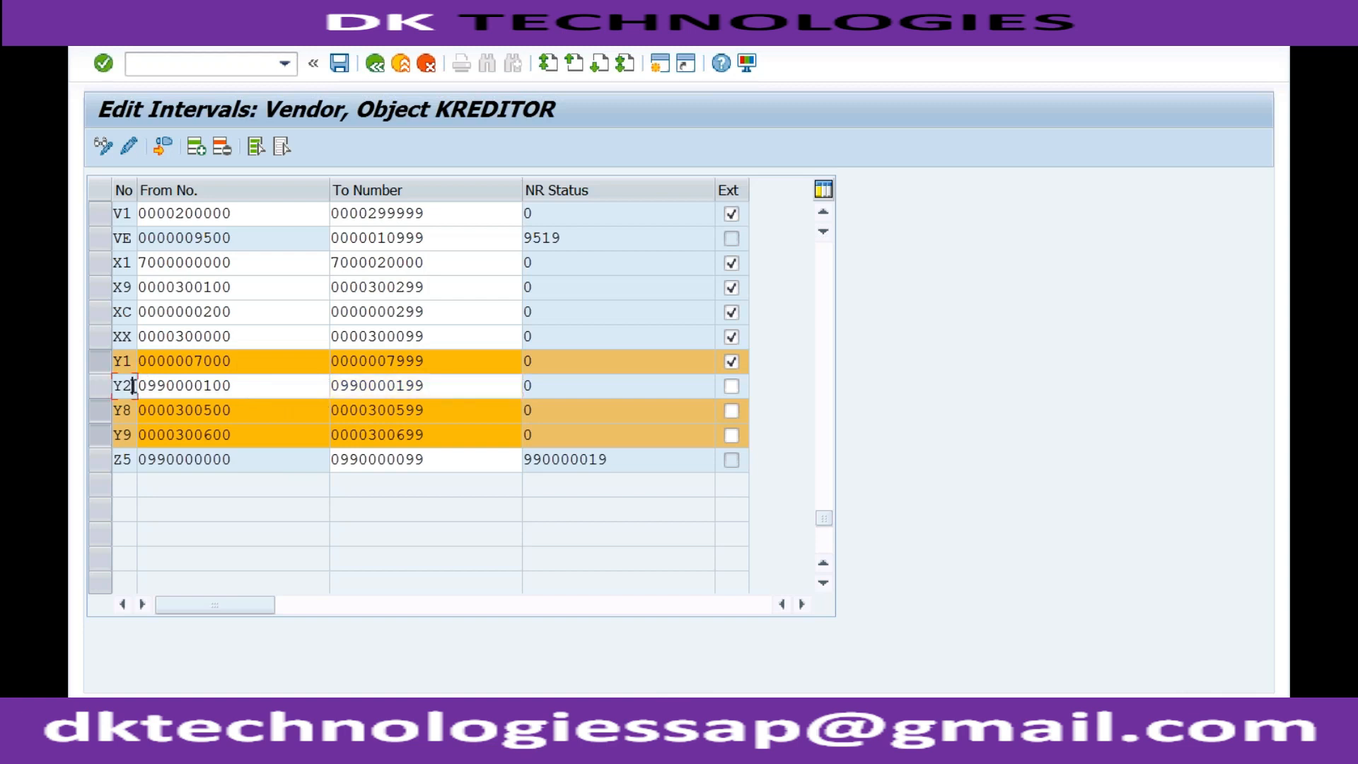
{"action": "left_click", "coordinate": [241, 389]}
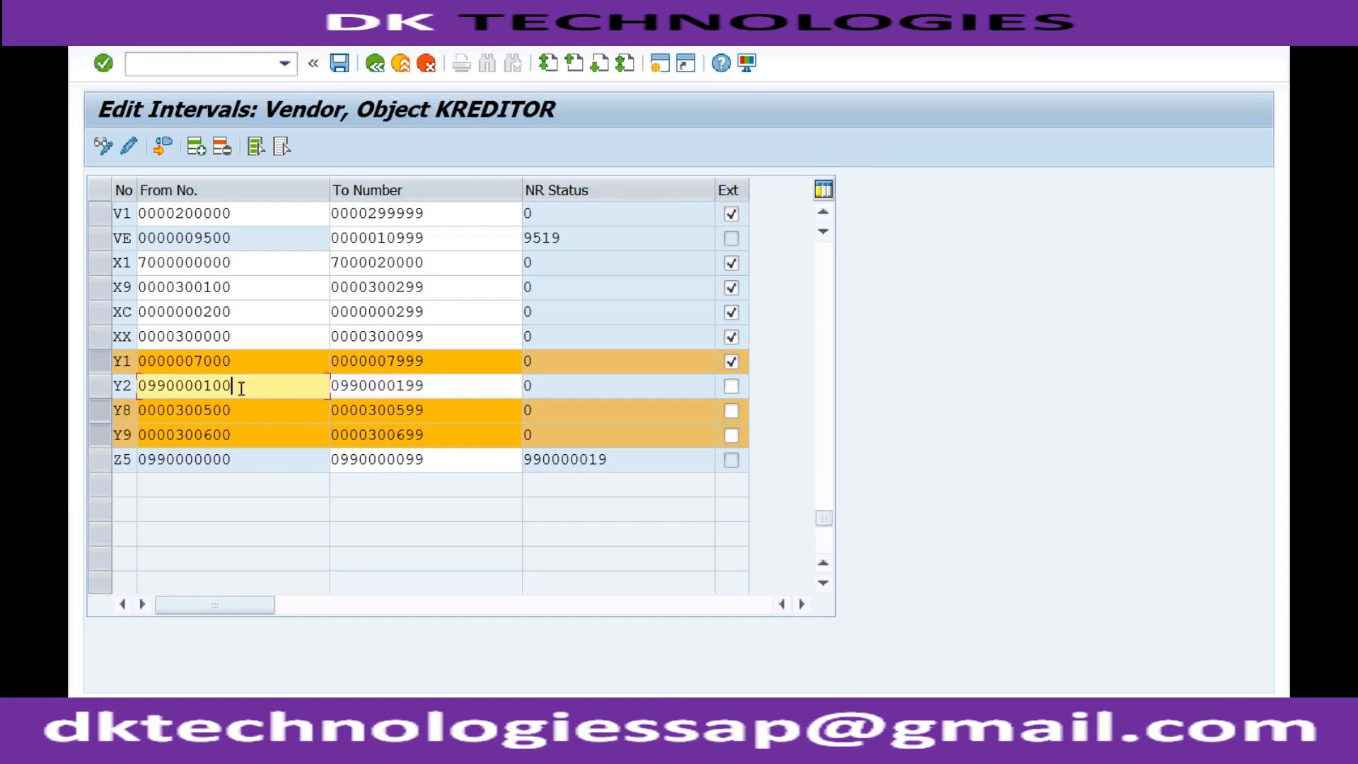
{"action": "left_click", "coordinate": [431, 385]}
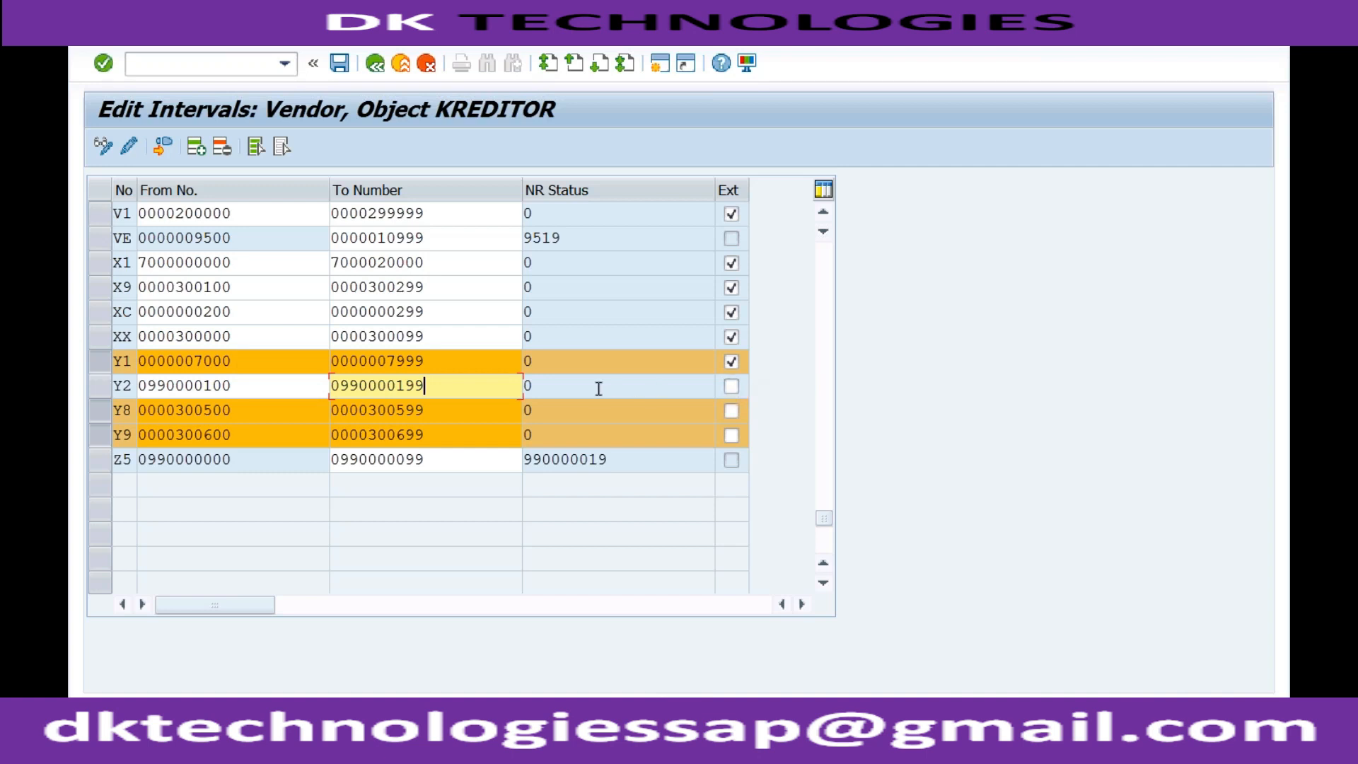
{"action": "left_click", "coordinate": [276, 391]}
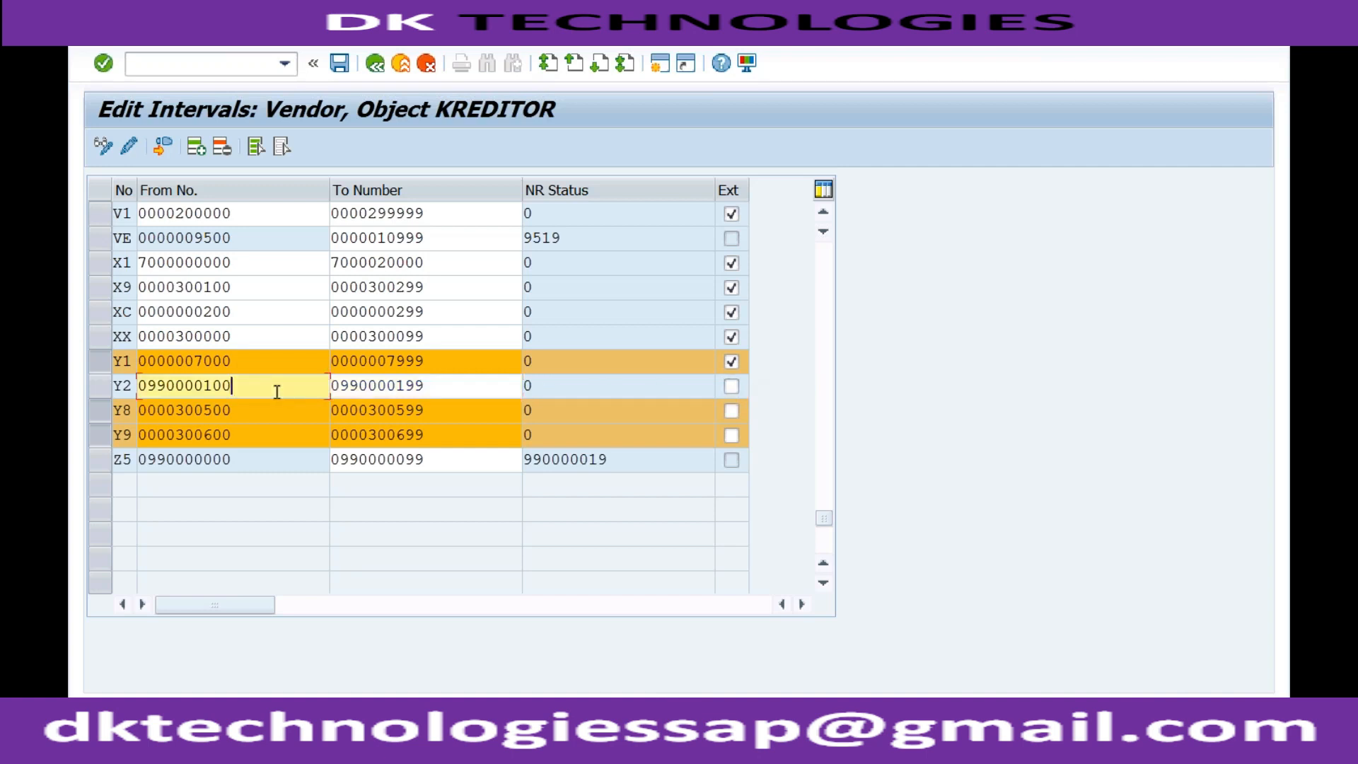
{"action": "left_click", "coordinate": [438, 390]}
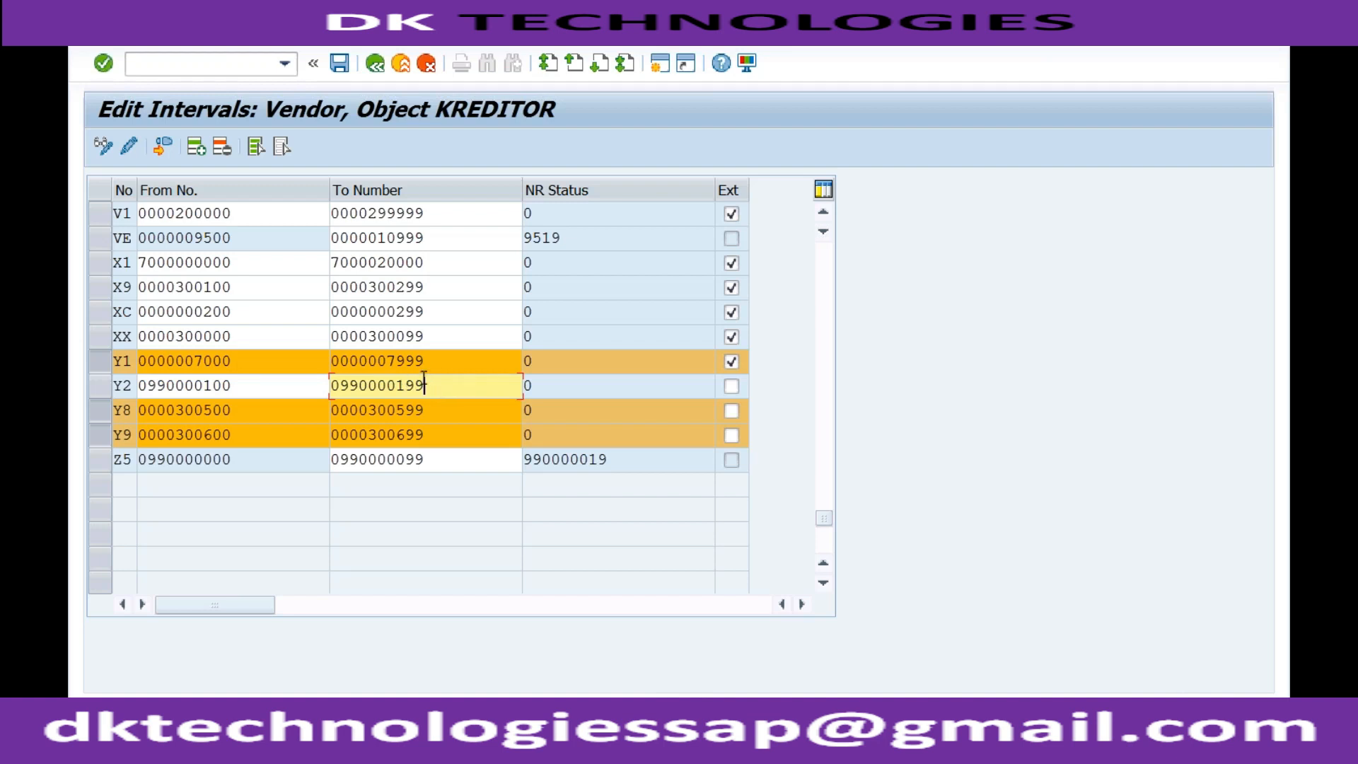
{"action": "left_click", "coordinate": [269, 390]}
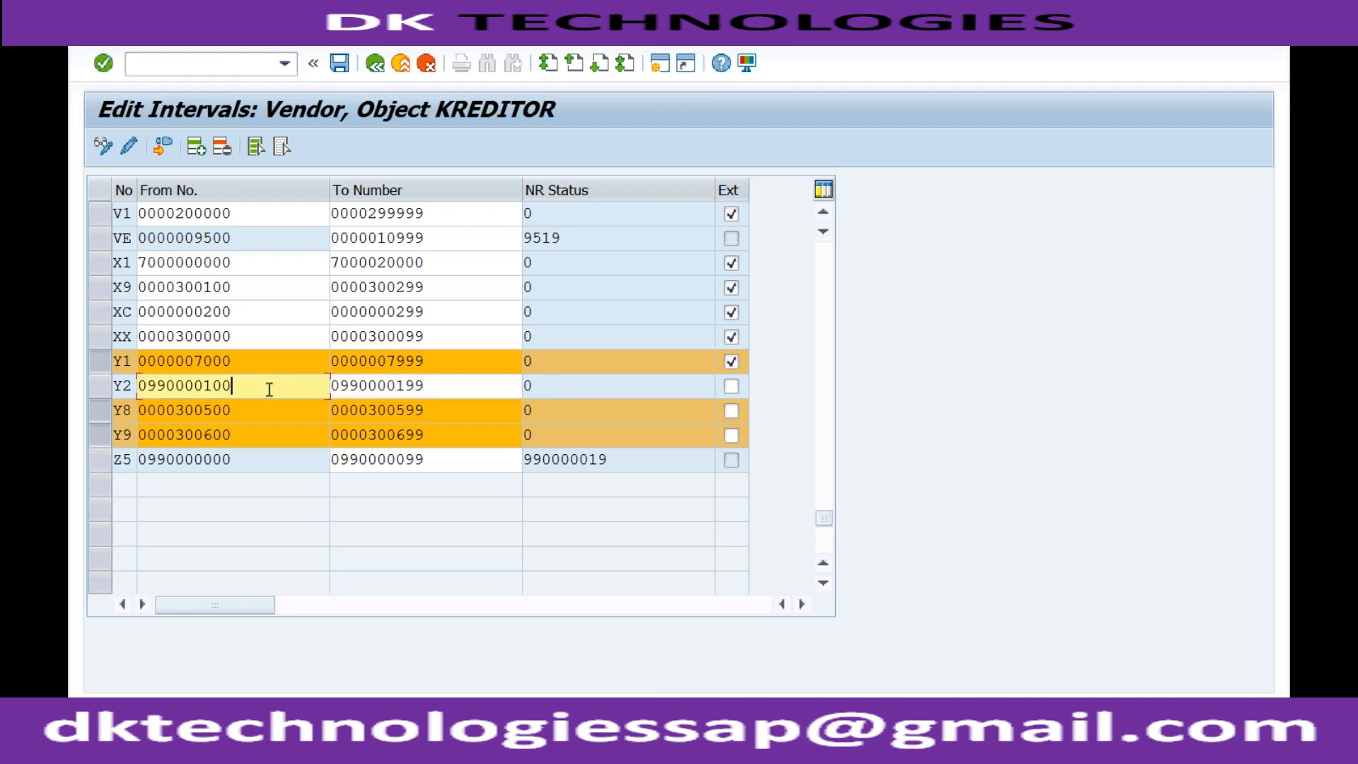
{"action": "left_click", "coordinate": [432, 386]}
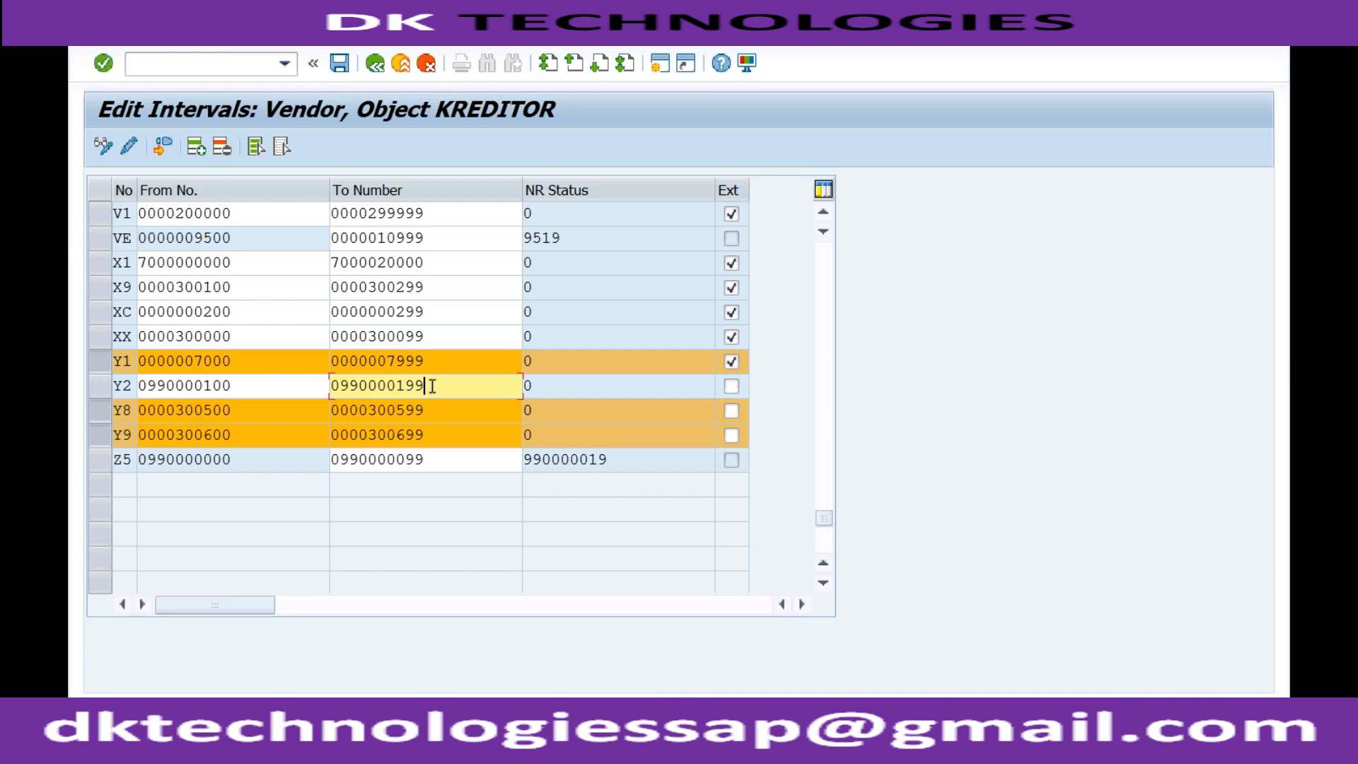
Save the vendor number range intervals, dismiss the transport notice and return to the IMG structure
{"action": "left_click", "coordinate": [302, 387]}
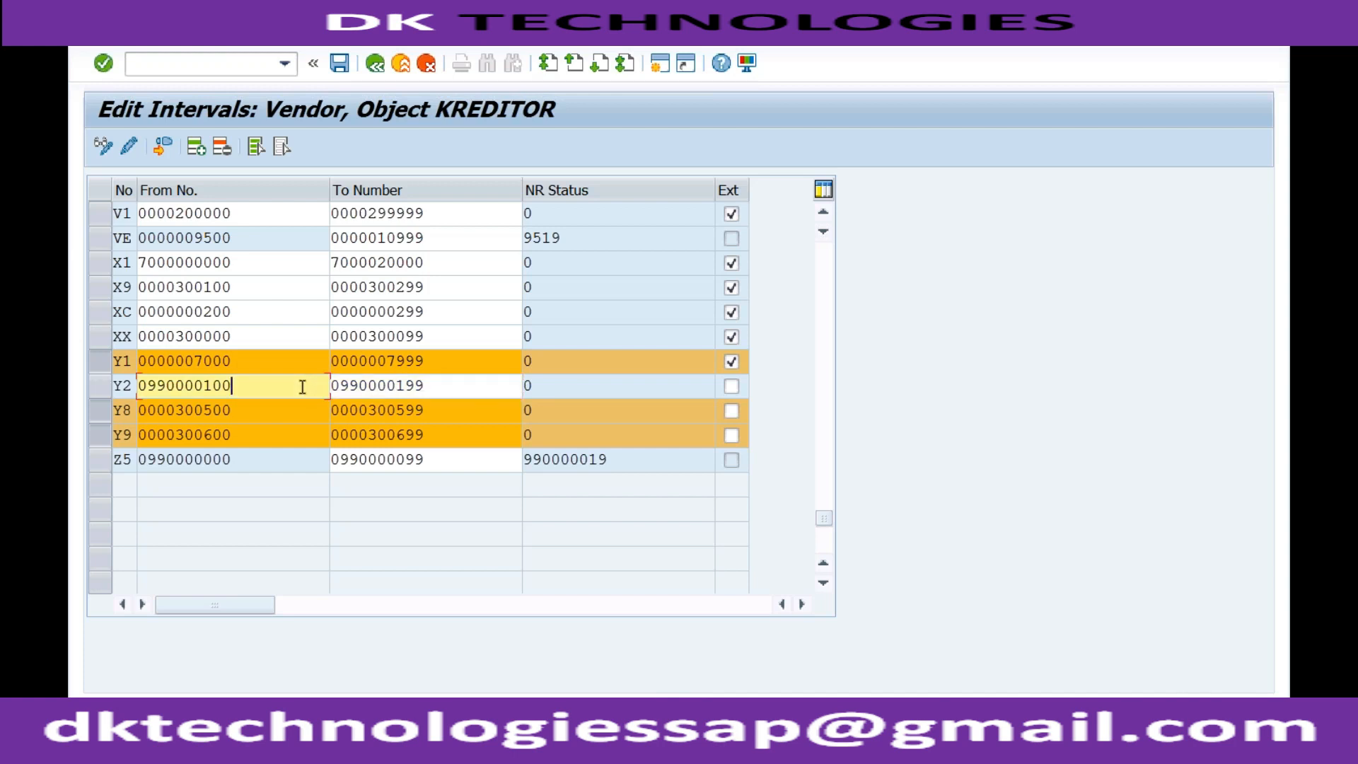
{"action": "left_click", "coordinate": [435, 388]}
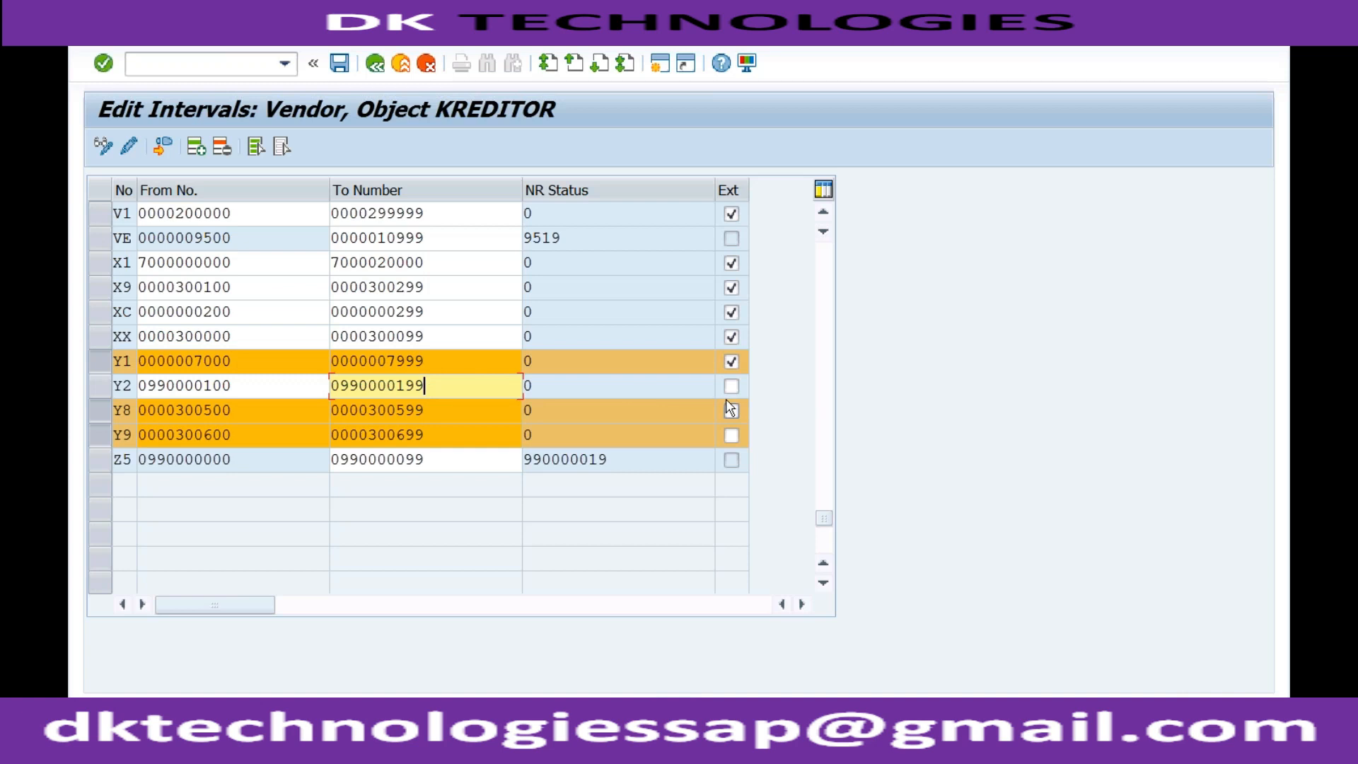
{"action": "left_click", "coordinate": [340, 66]}
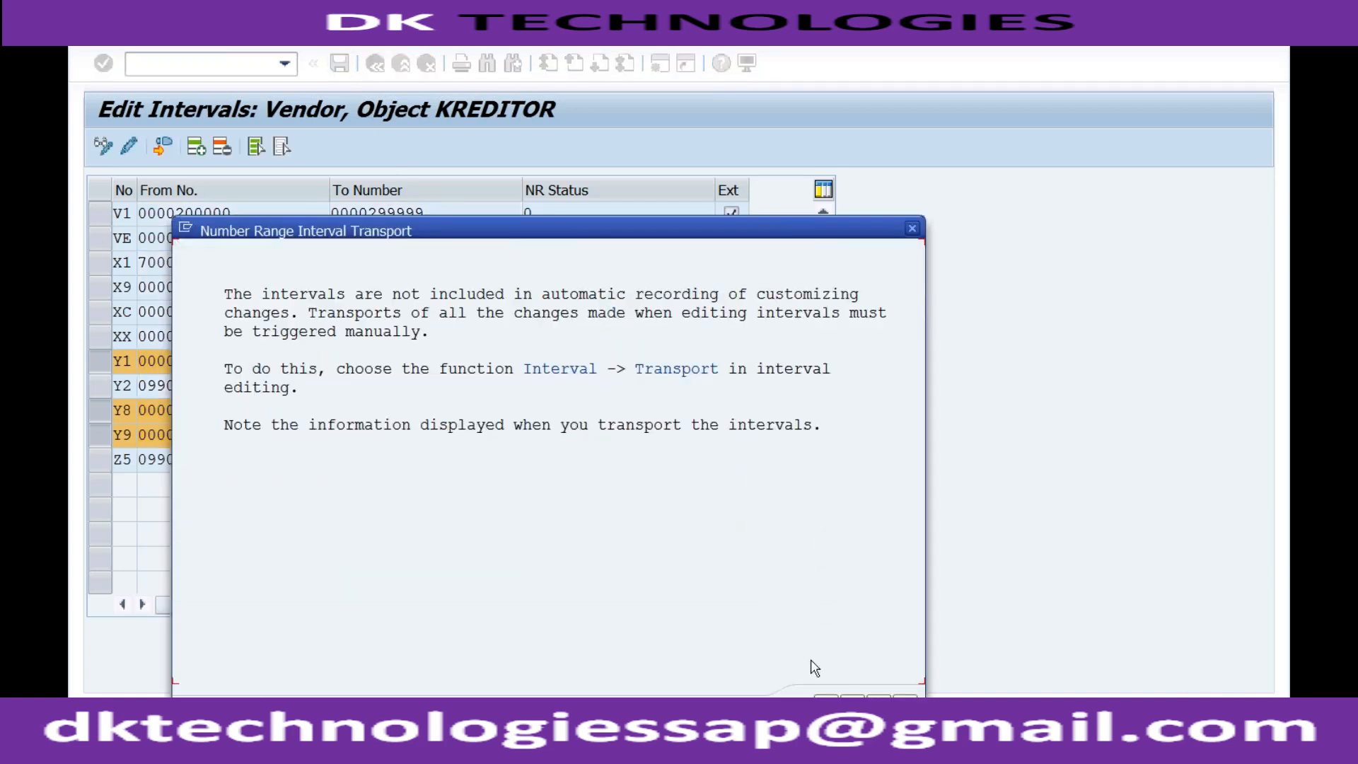
{"action": "left_click", "coordinate": [913, 228]}
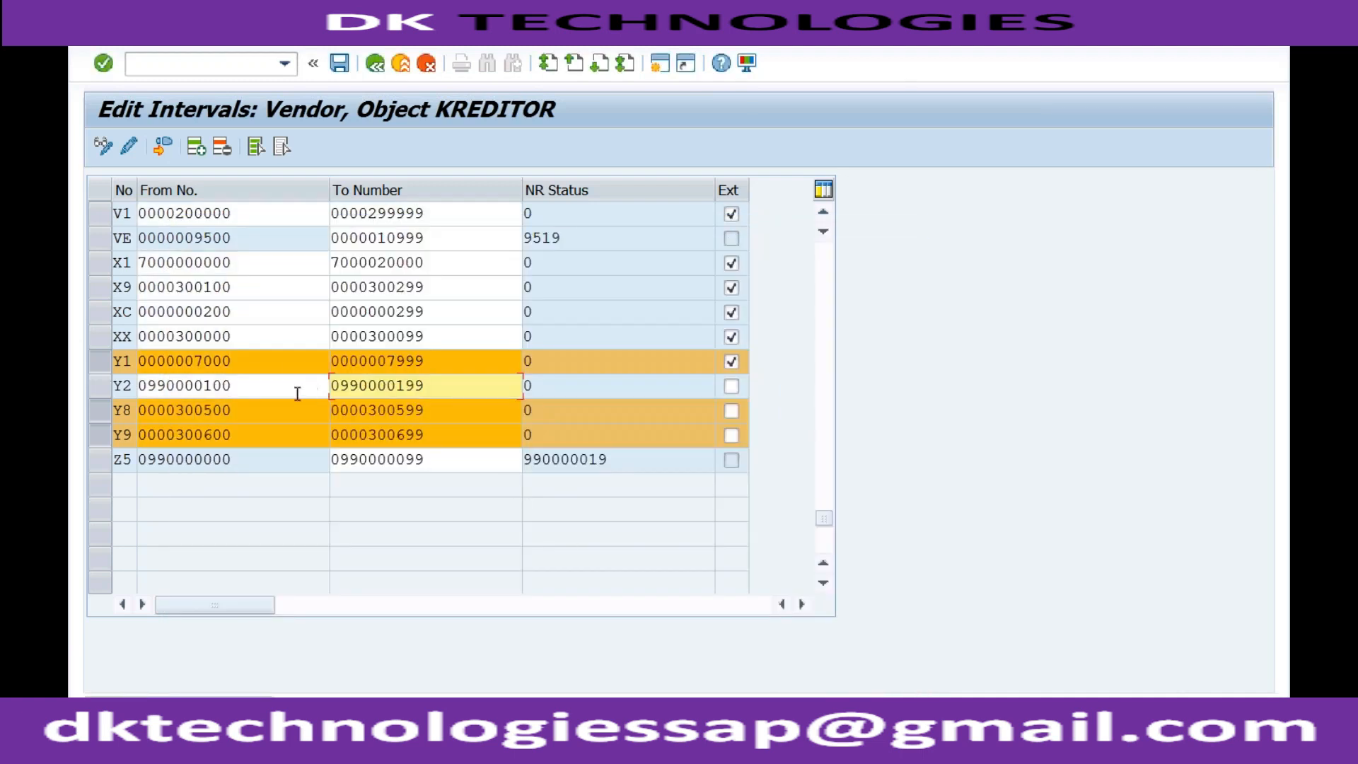
{"action": "left_click", "coordinate": [375, 64]}
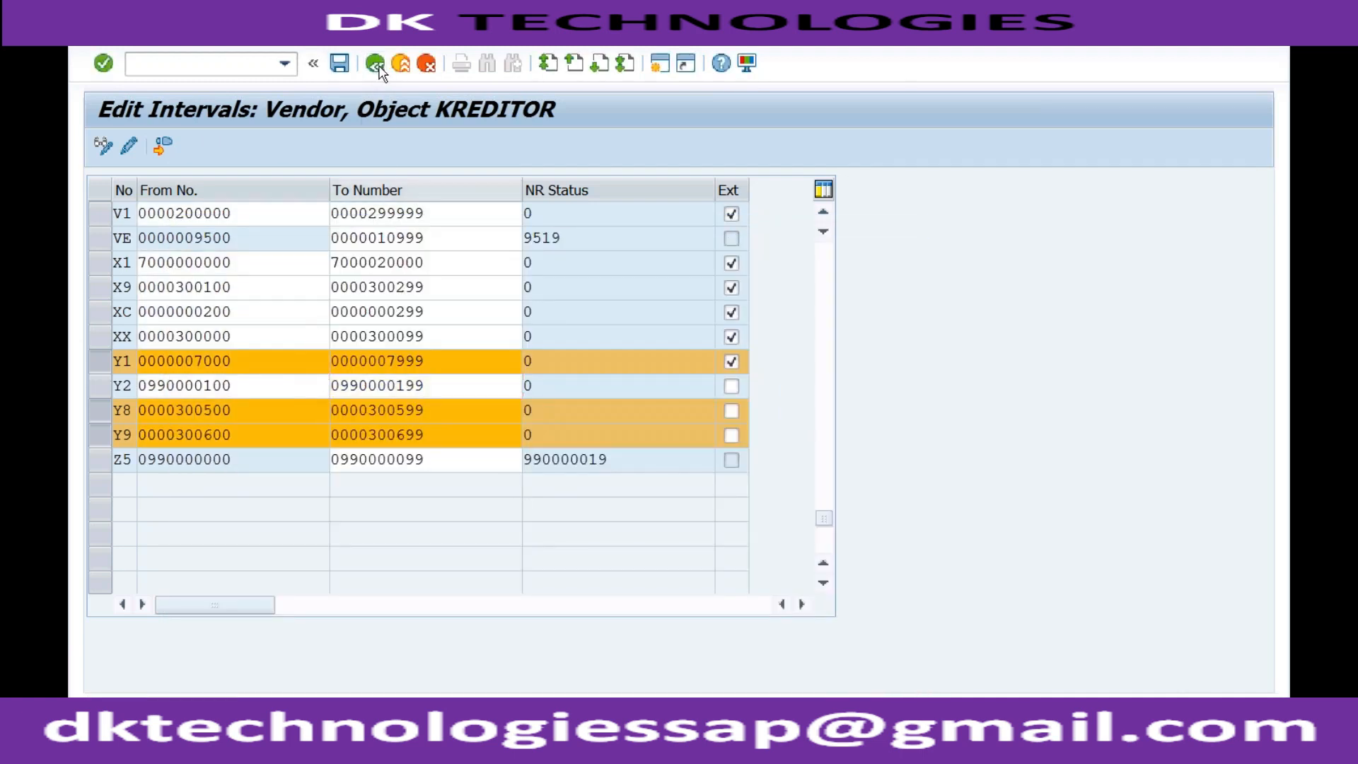
{"action": "left_click", "coordinate": [378, 65]}
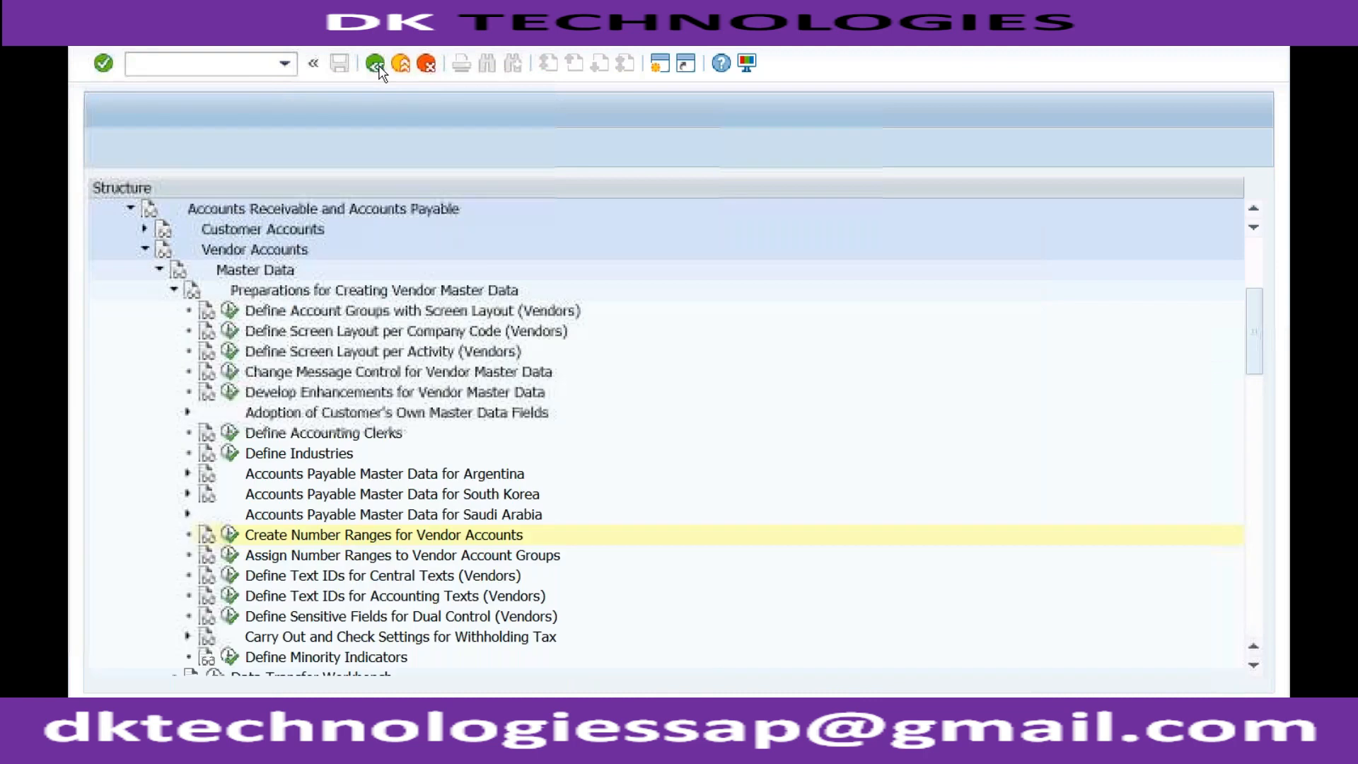
Open the Assign Number Ranges to Vendor Account Groups activity and position the list at account group RDO1
{"action": "left_click", "coordinate": [345, 557]}
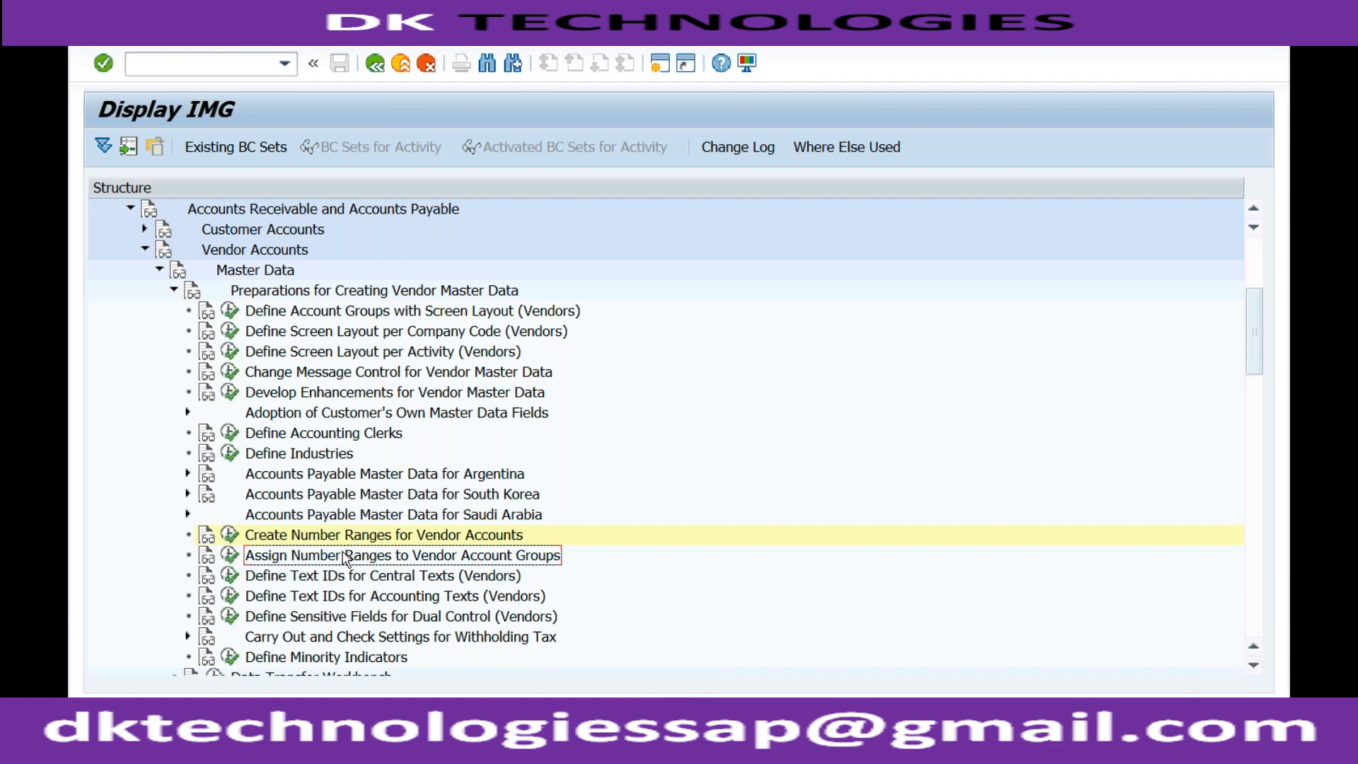
{"action": "left_click", "coordinate": [343, 536]}
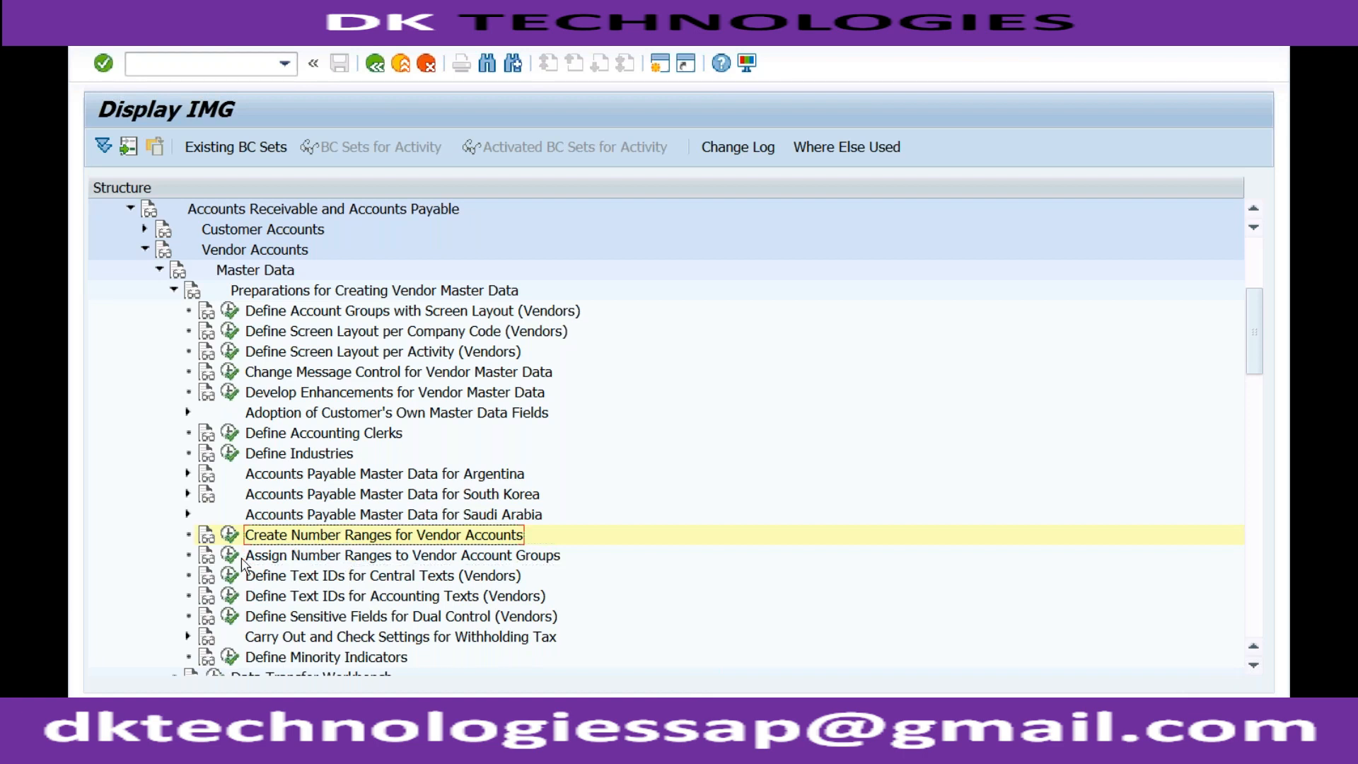
{"action": "double_click", "coordinate": [304, 556]}
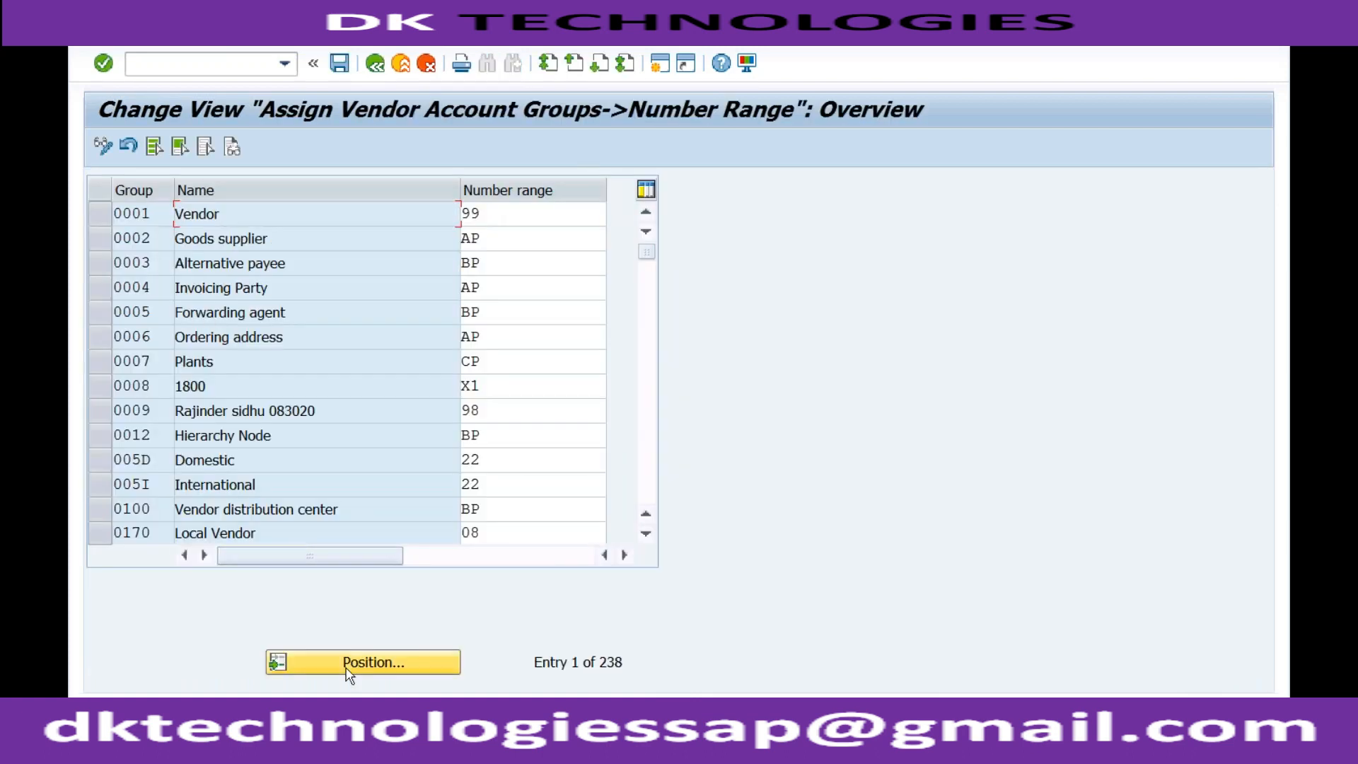
{"action": "left_click", "coordinate": [347, 670]}
{"action": "type", "text": "r"}
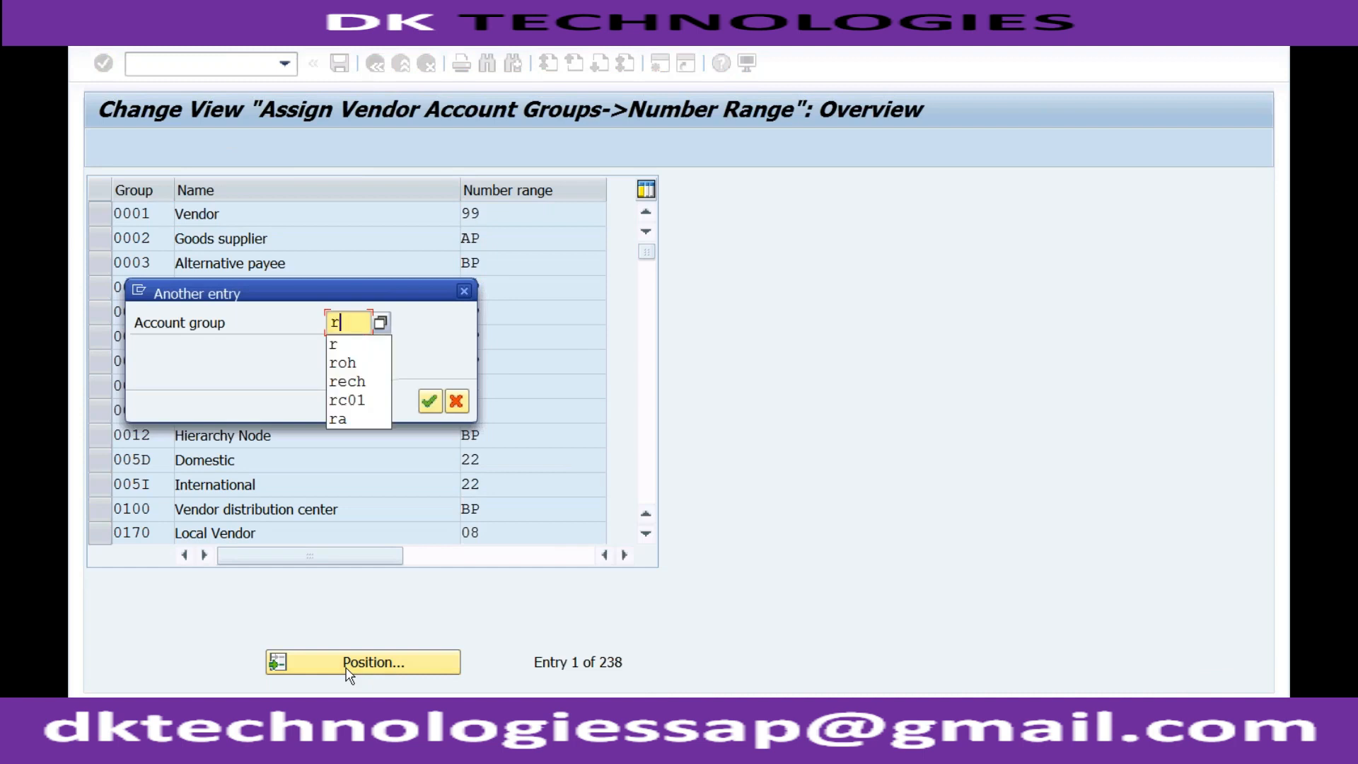
{"action": "type", "text": "do1"}
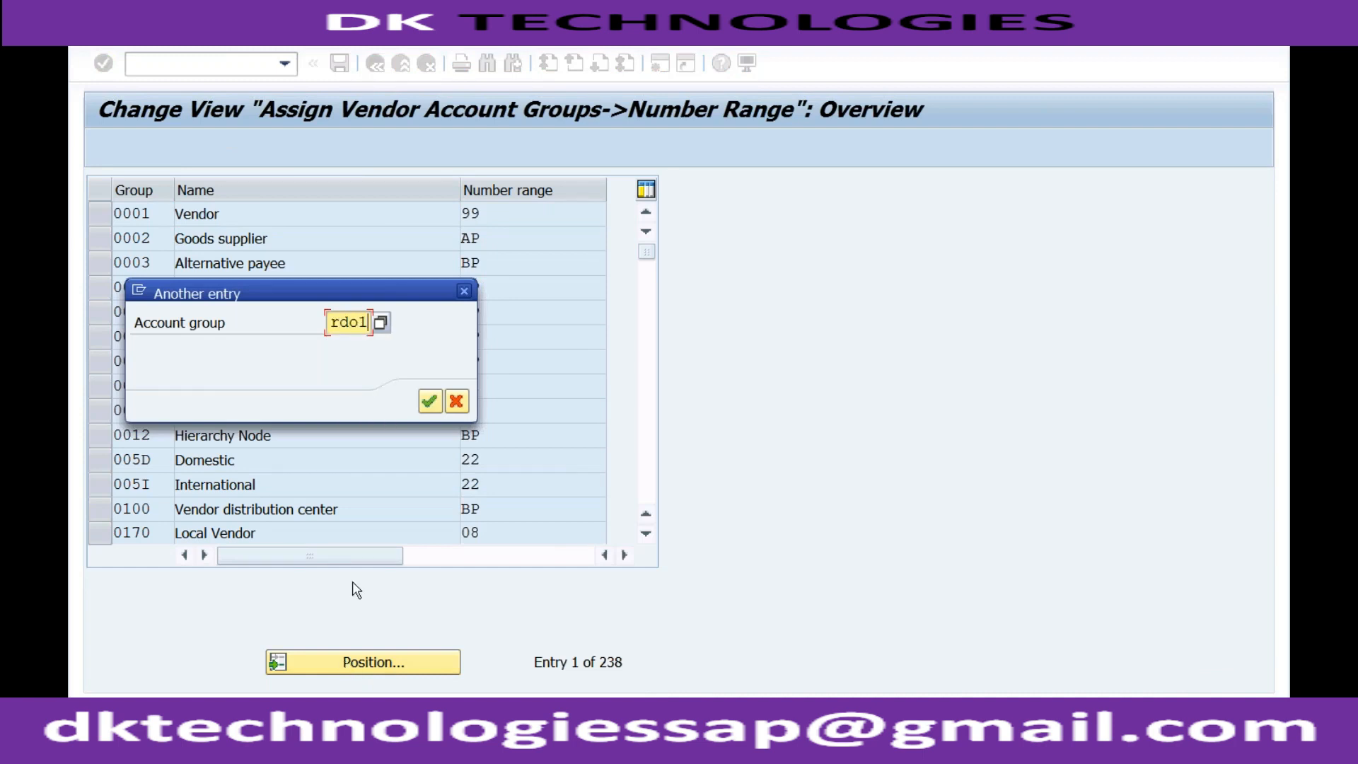
{"action": "key", "text": "Return"}
Assign number range Y1 to account group RDO1, Y8 to RFOR, Y9 to RIN1 and Y2 to RSER
{"action": "left_click", "coordinate": [487, 223]}
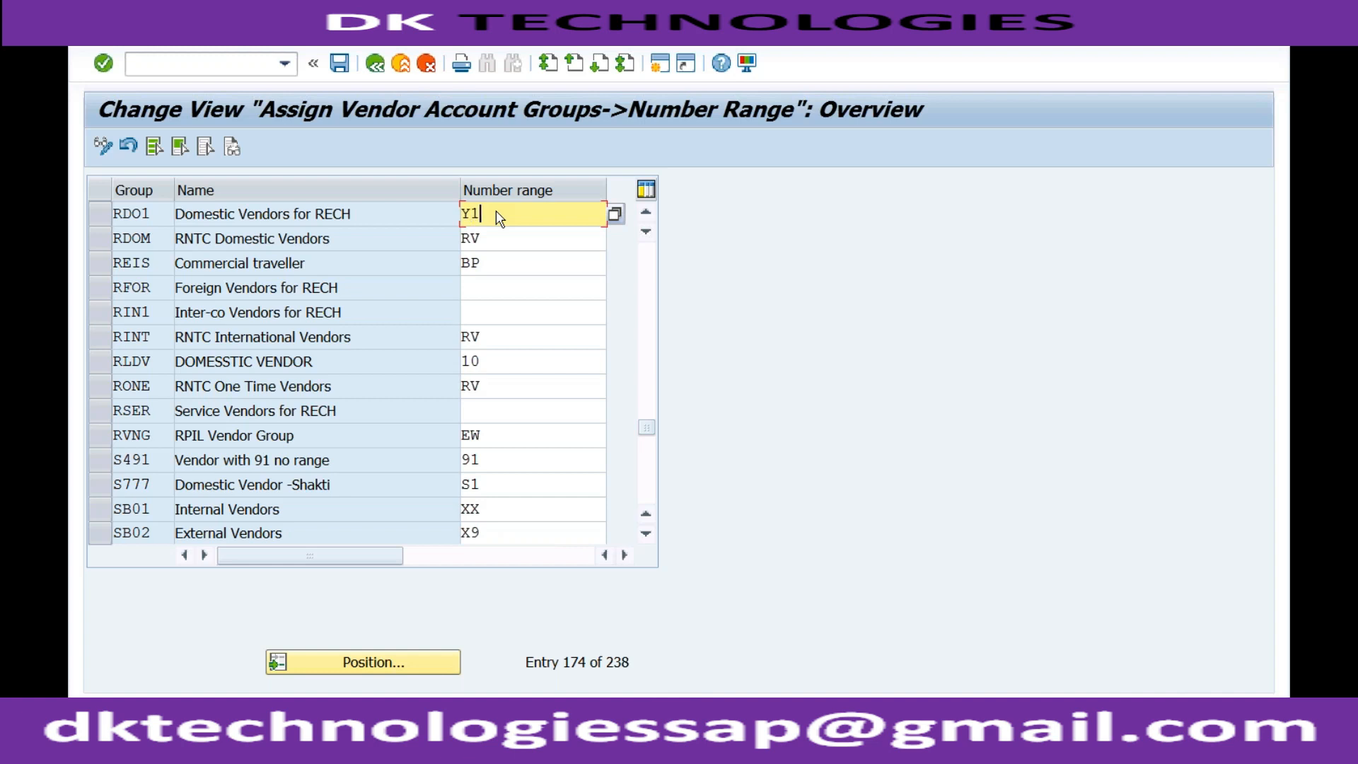
{"action": "left_click", "coordinate": [491, 295]}
{"action": "type", "text": "Y8"}
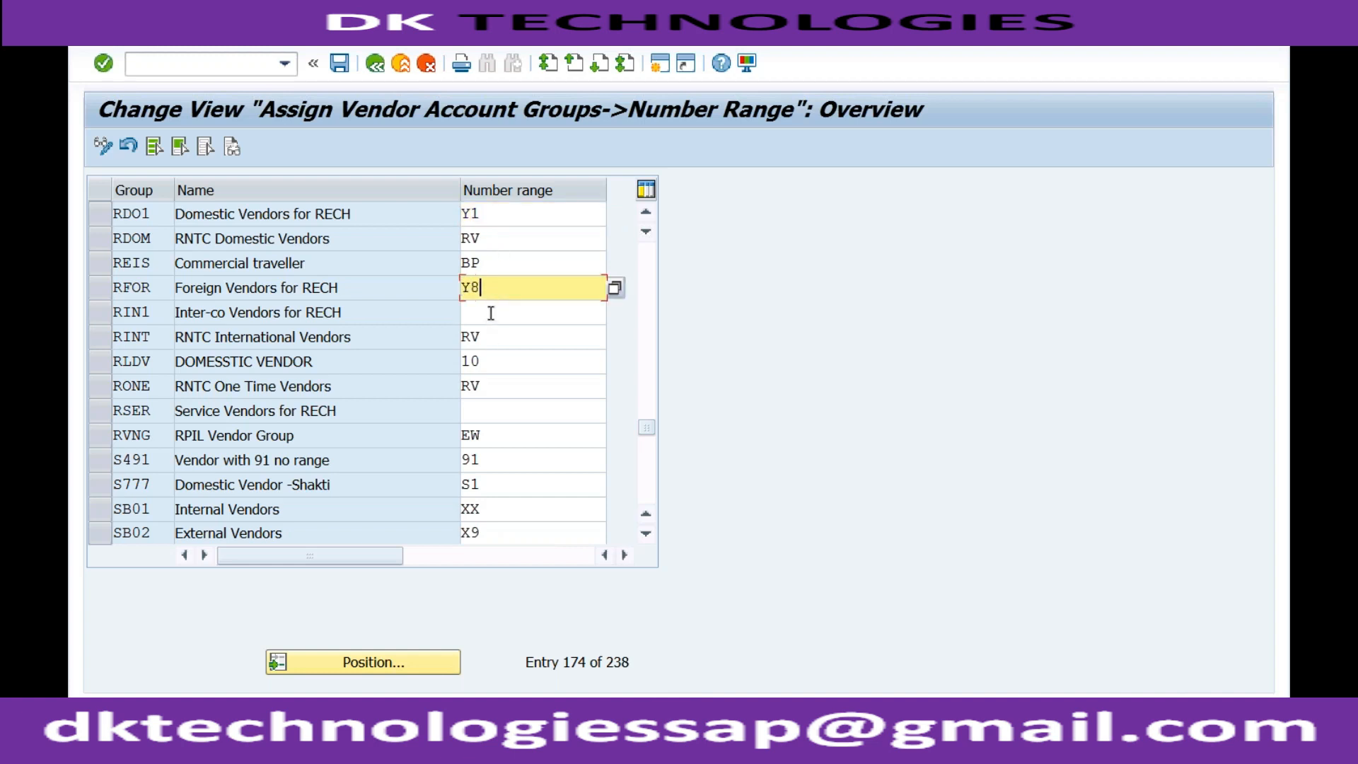
{"action": "left_click", "coordinate": [491, 314]}
{"action": "type", "text": "Y"}
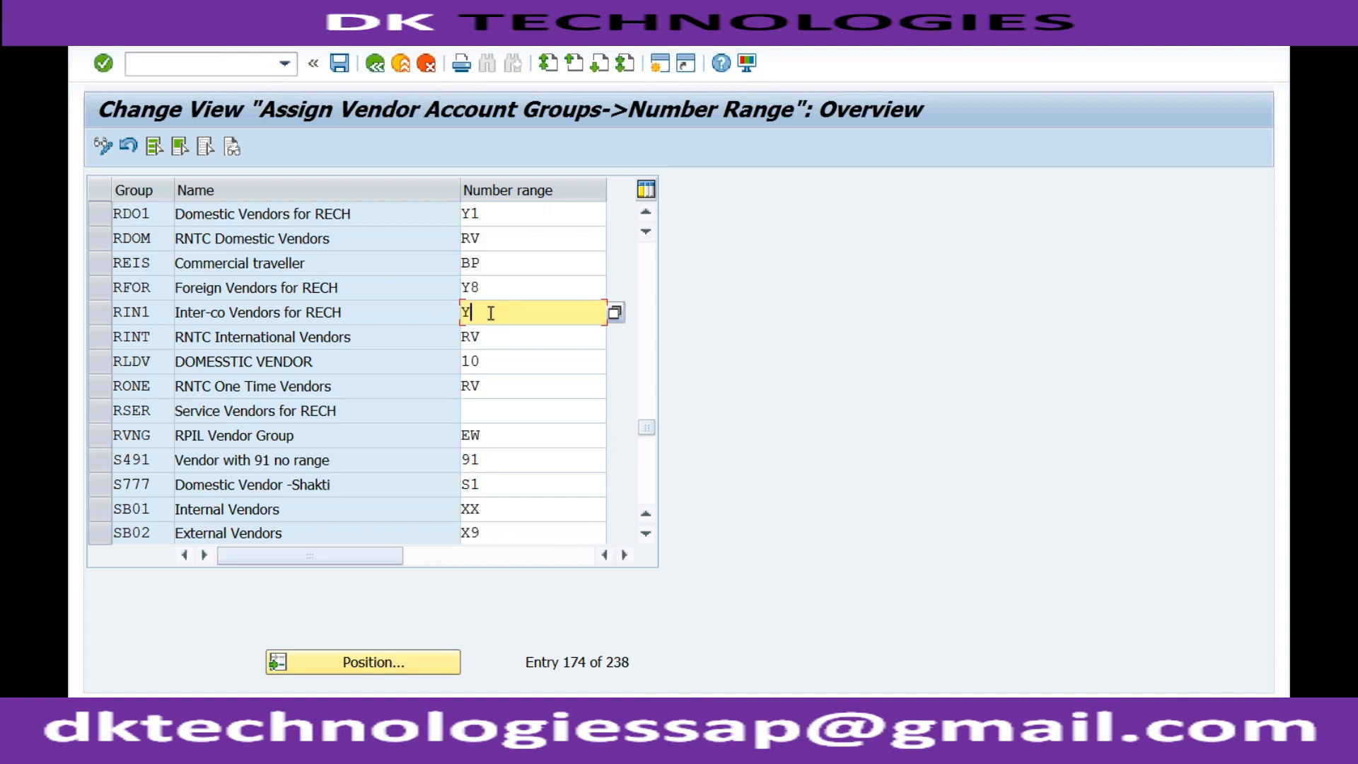
{"action": "type", "text": "9"}
{"action": "left_click", "coordinate": [479, 413]}
{"action": "type", "text": "Y2"}
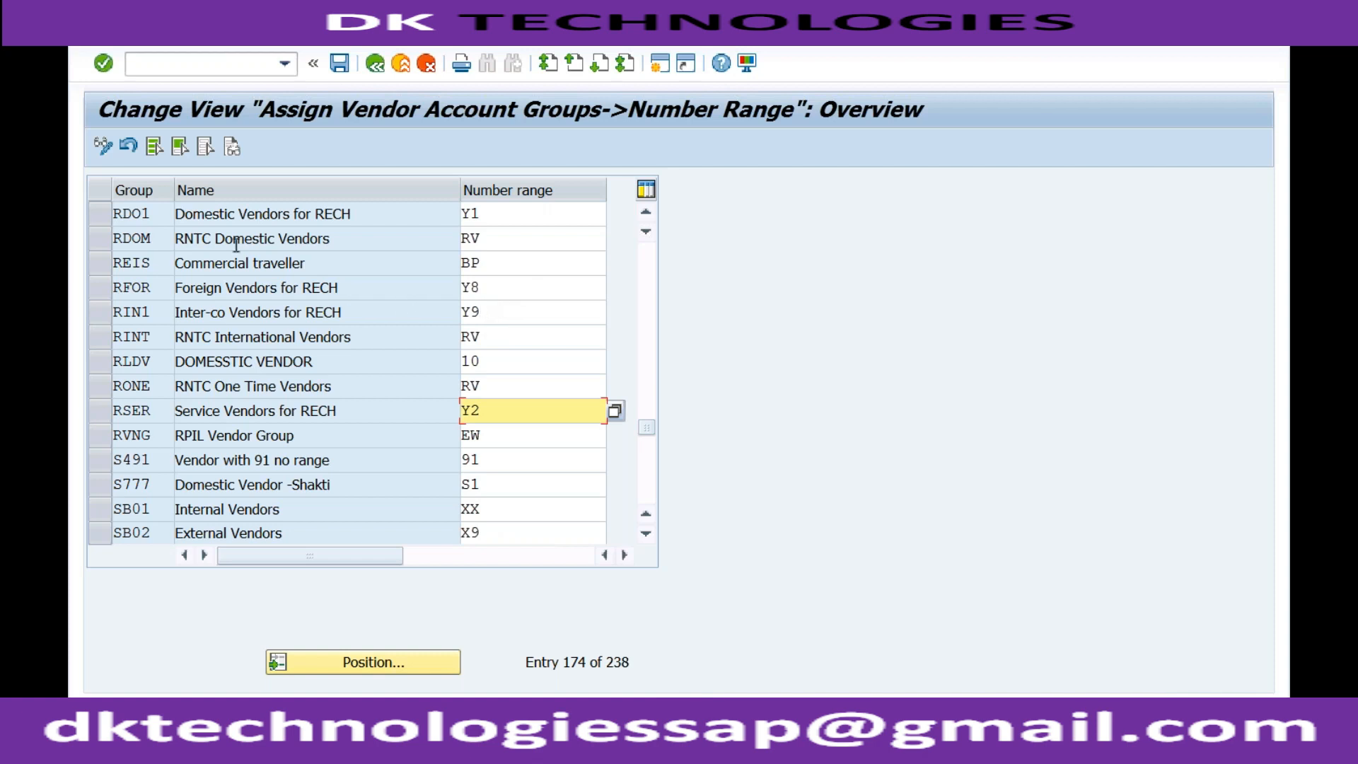
Check the RECH account groups' range assignments, save them and return to the IMG structure
{"action": "left_click", "coordinate": [161, 215]}
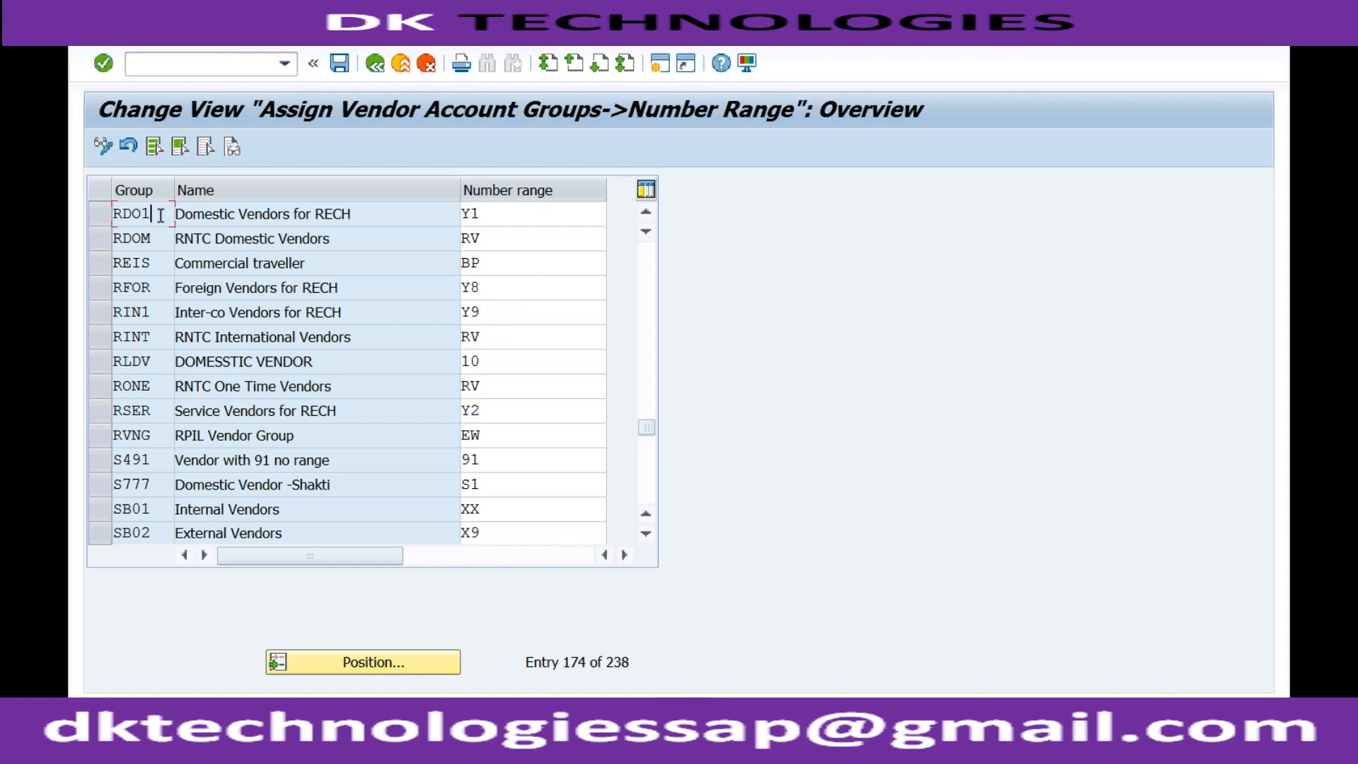
{"action": "left_click", "coordinate": [205, 215]}
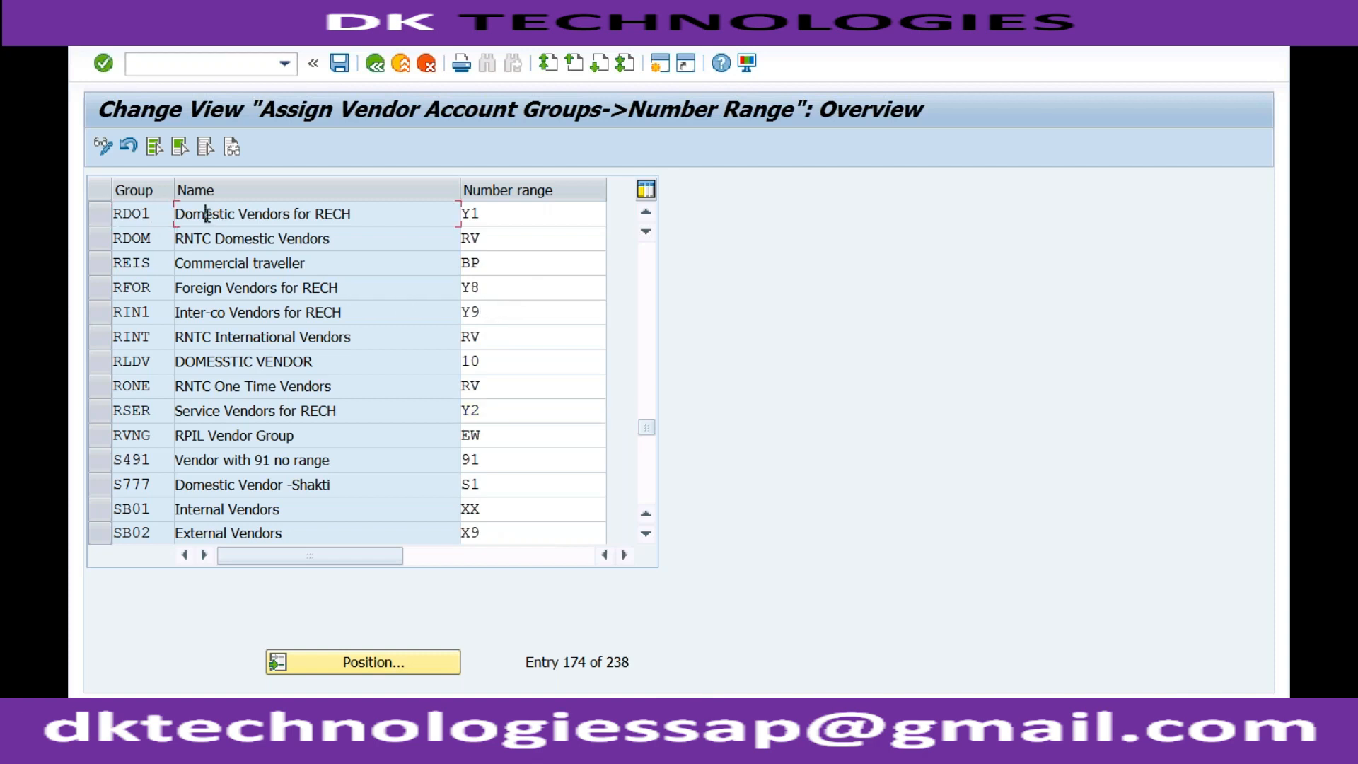
{"action": "left_click", "coordinate": [156, 214]}
{"action": "left_click", "coordinate": [496, 217]}
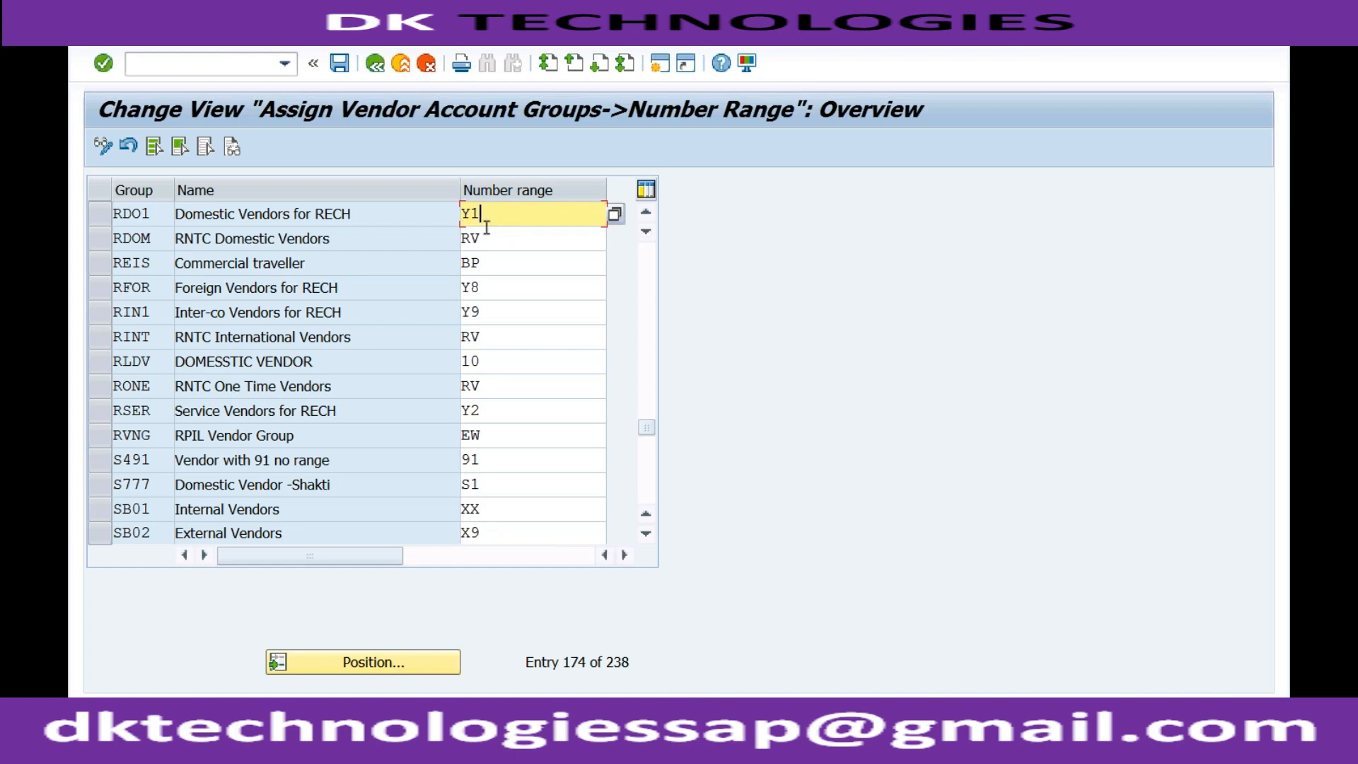
{"action": "left_click", "coordinate": [157, 214]}
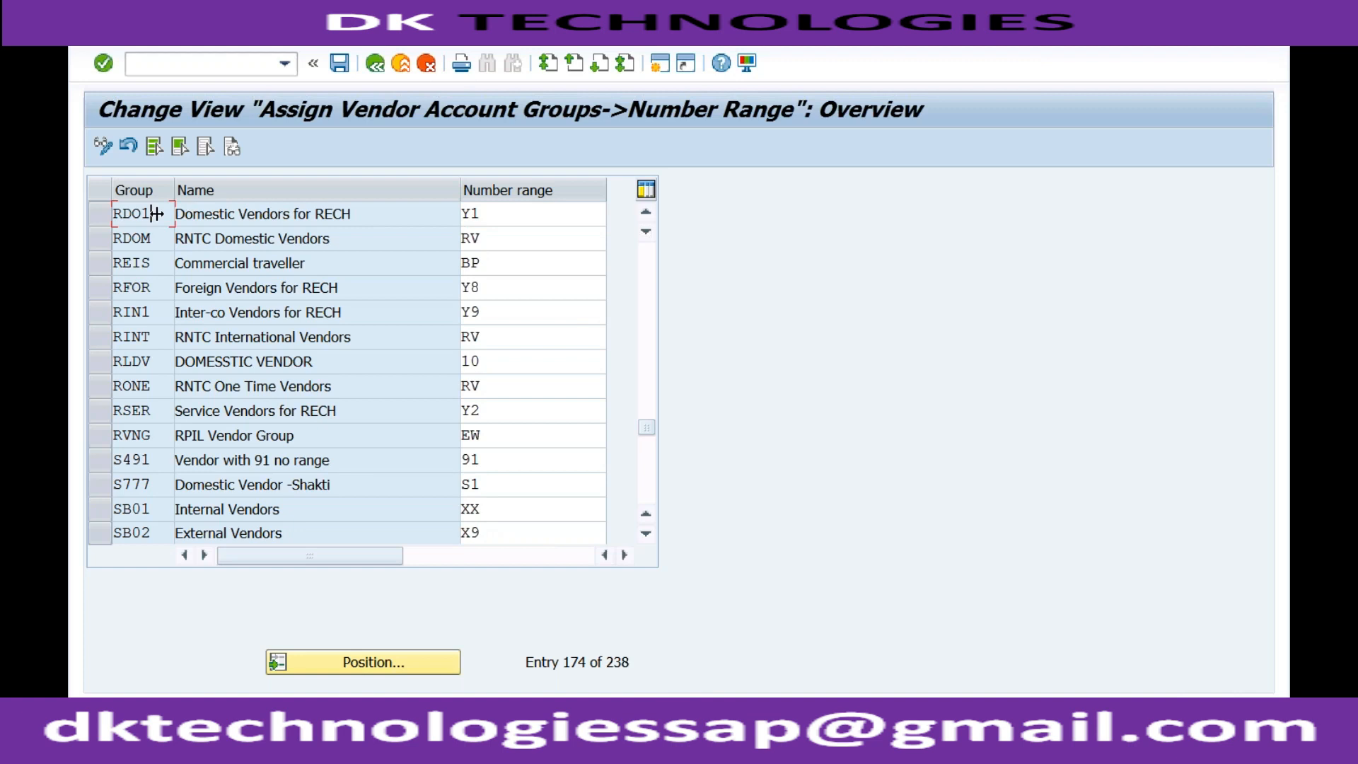
{"action": "left_click", "coordinate": [480, 290]}
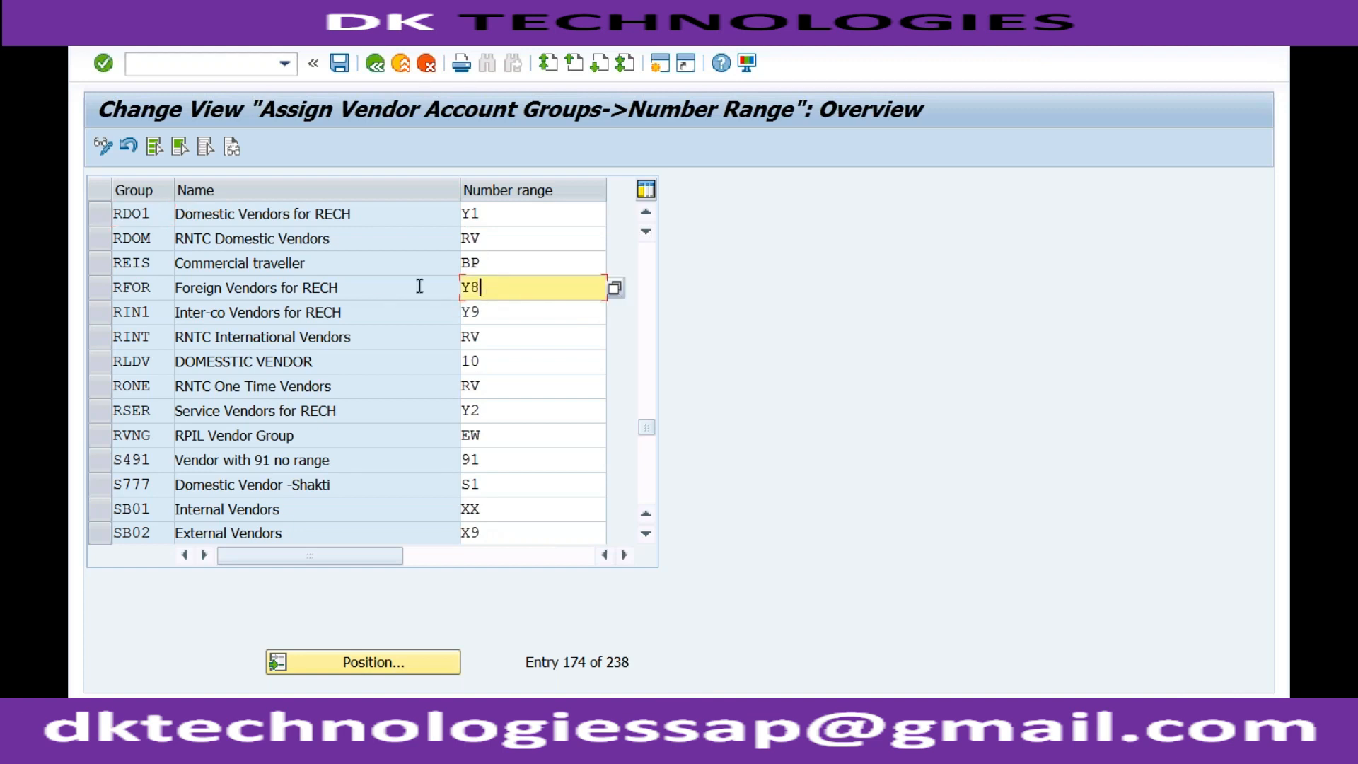
{"action": "left_click", "coordinate": [267, 291]}
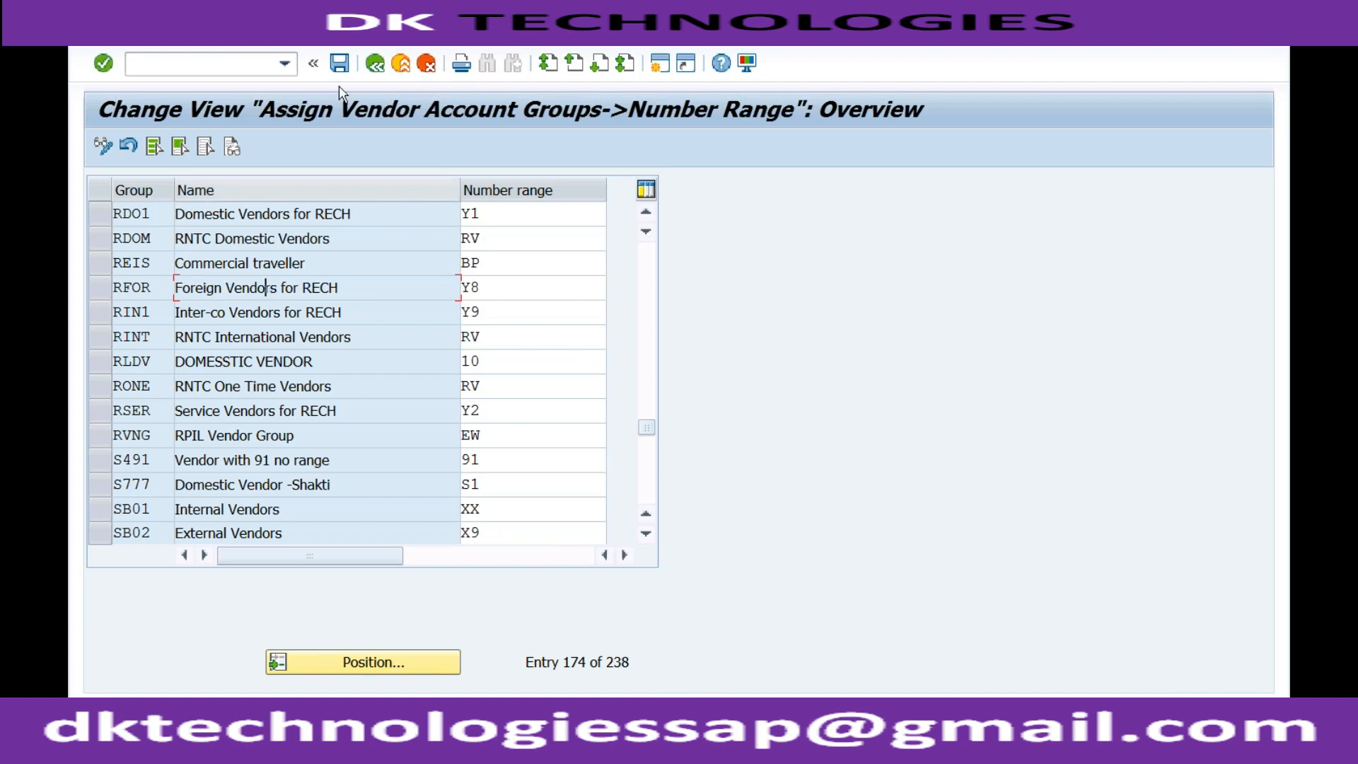
{"action": "left_click", "coordinate": [340, 65]}
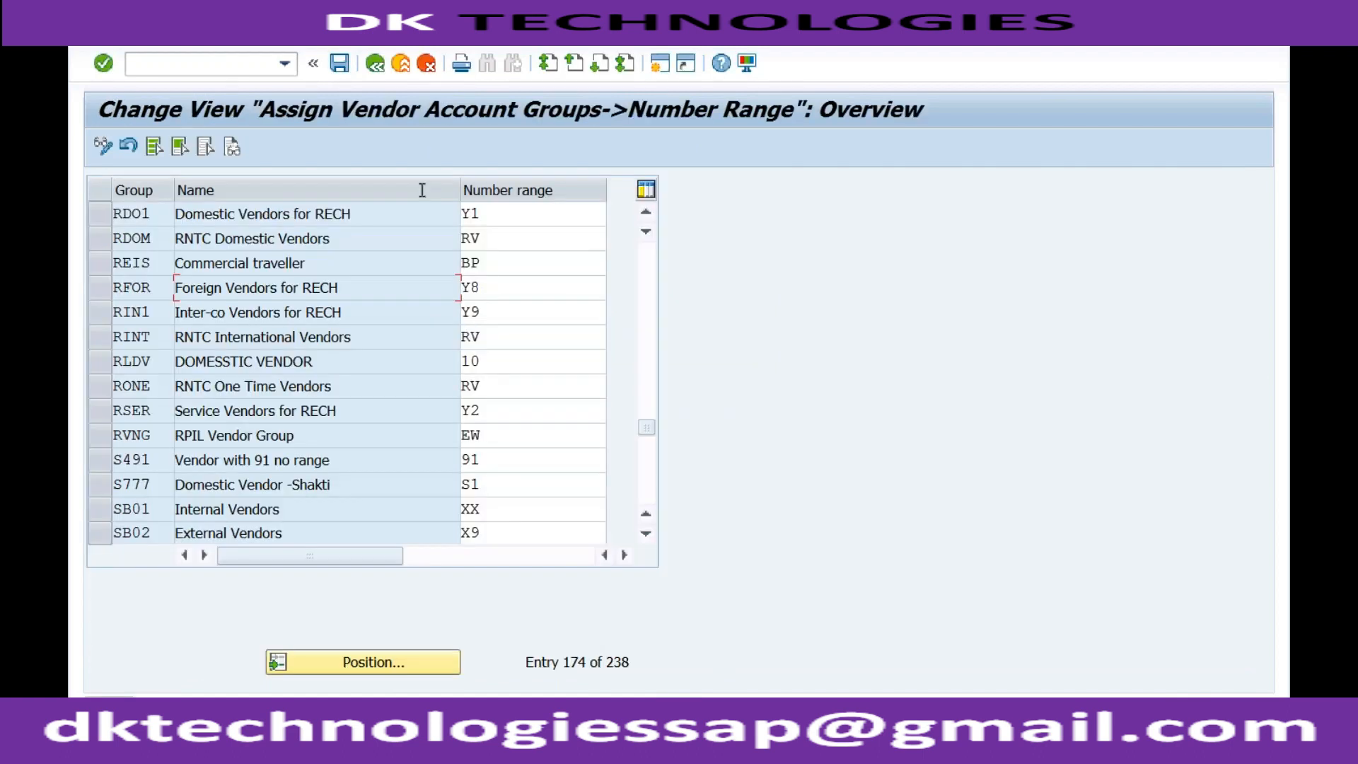
{"action": "left_click", "coordinate": [376, 65]}
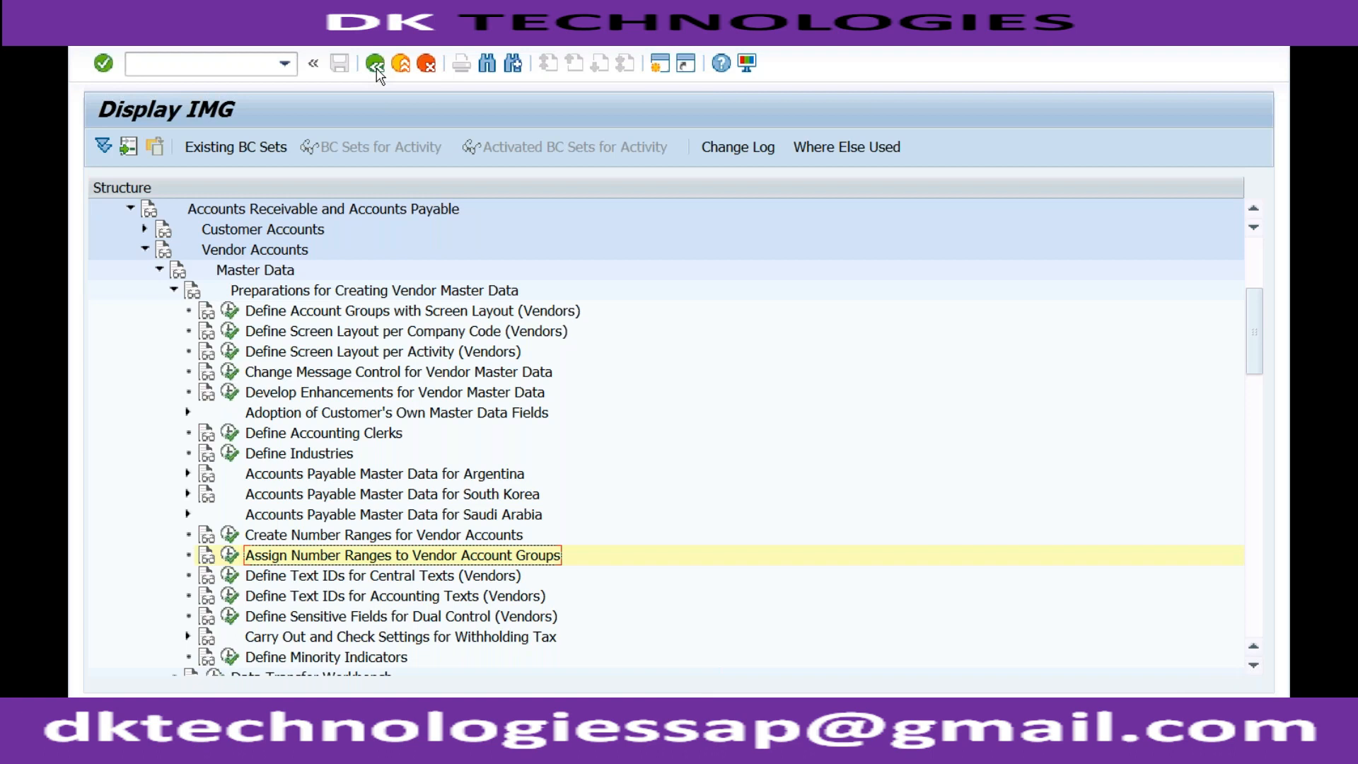
Run transaction OBD3 in the current session
{"action": "left_click", "coordinate": [243, 65]}
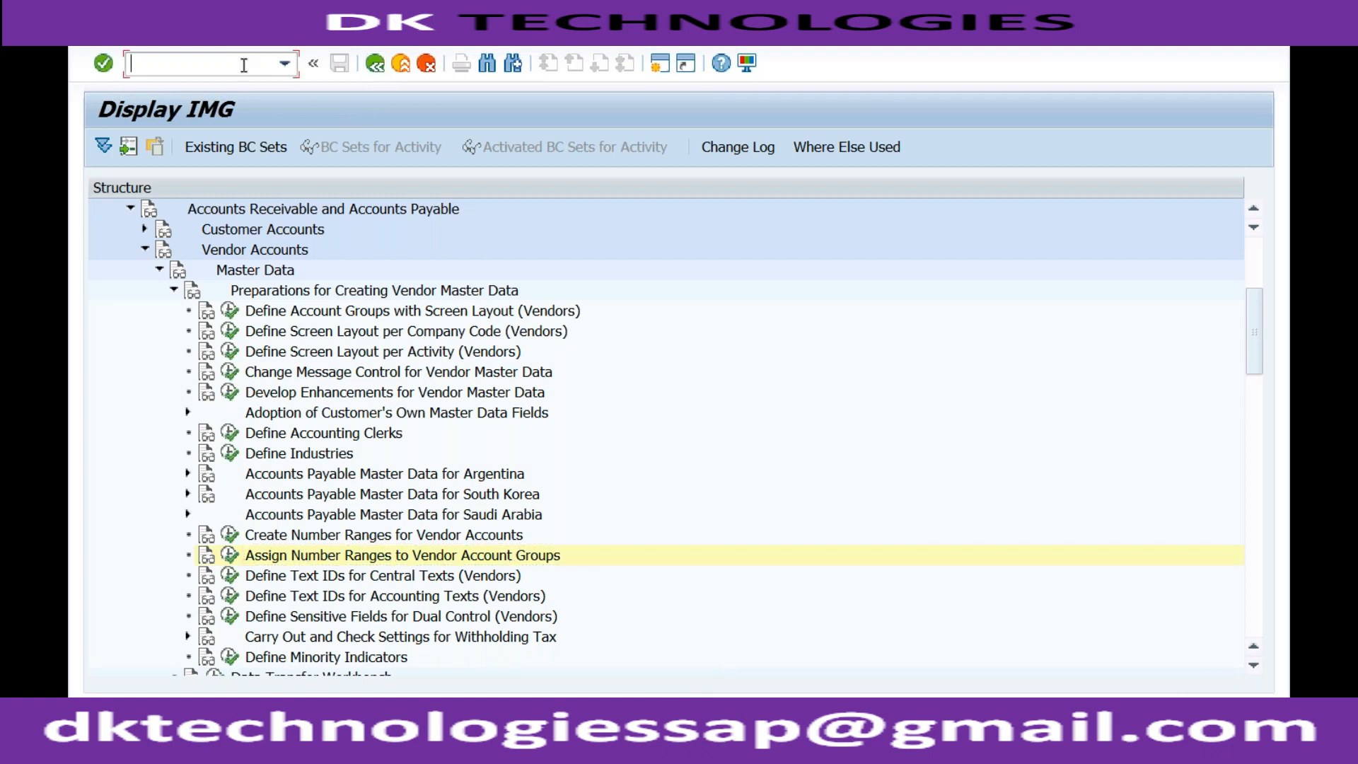
{"action": "type", "text": "/n"}
{"action": "type", "text": "obd3"}
{"action": "key", "text": "Return"}
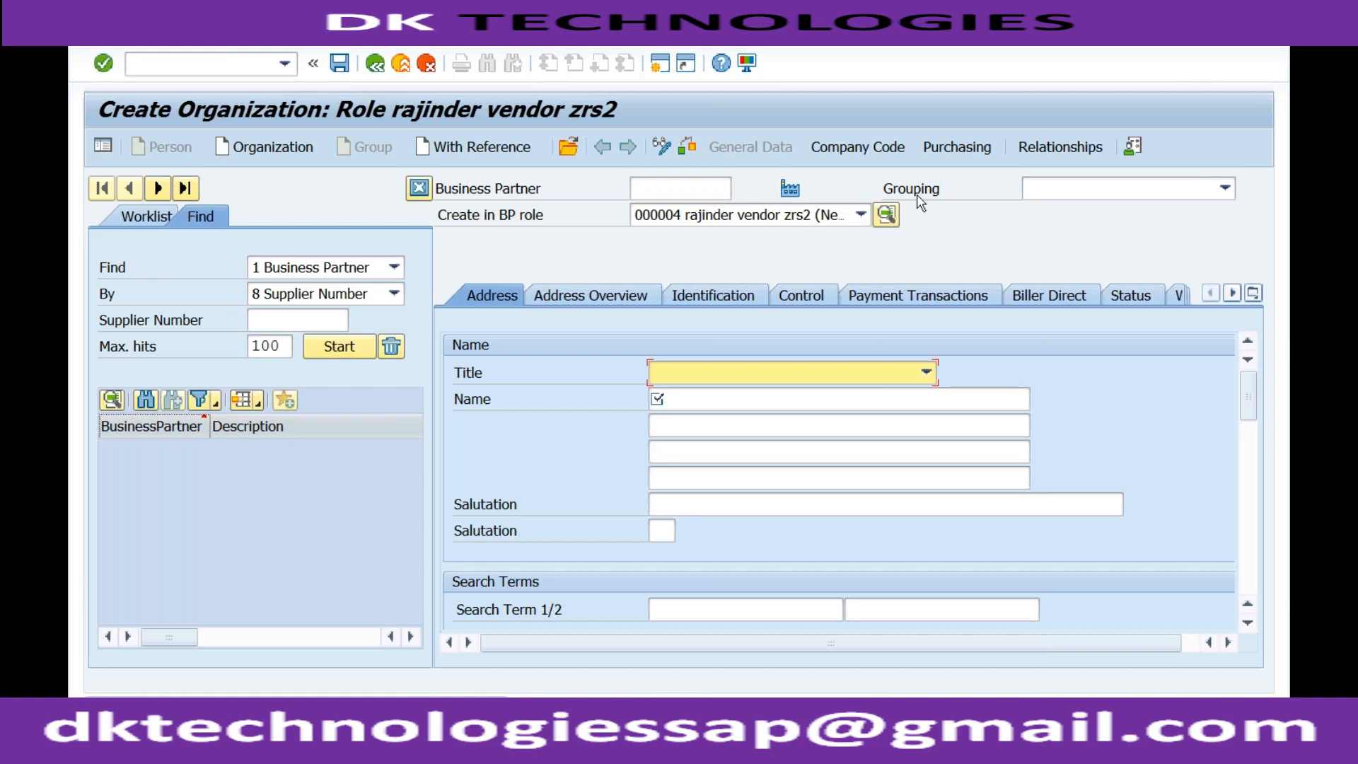
Look through the available Grouping options for the new organization in the vendor business partner role, without choosing one
{"action": "left_click", "coordinate": [1059, 195]}
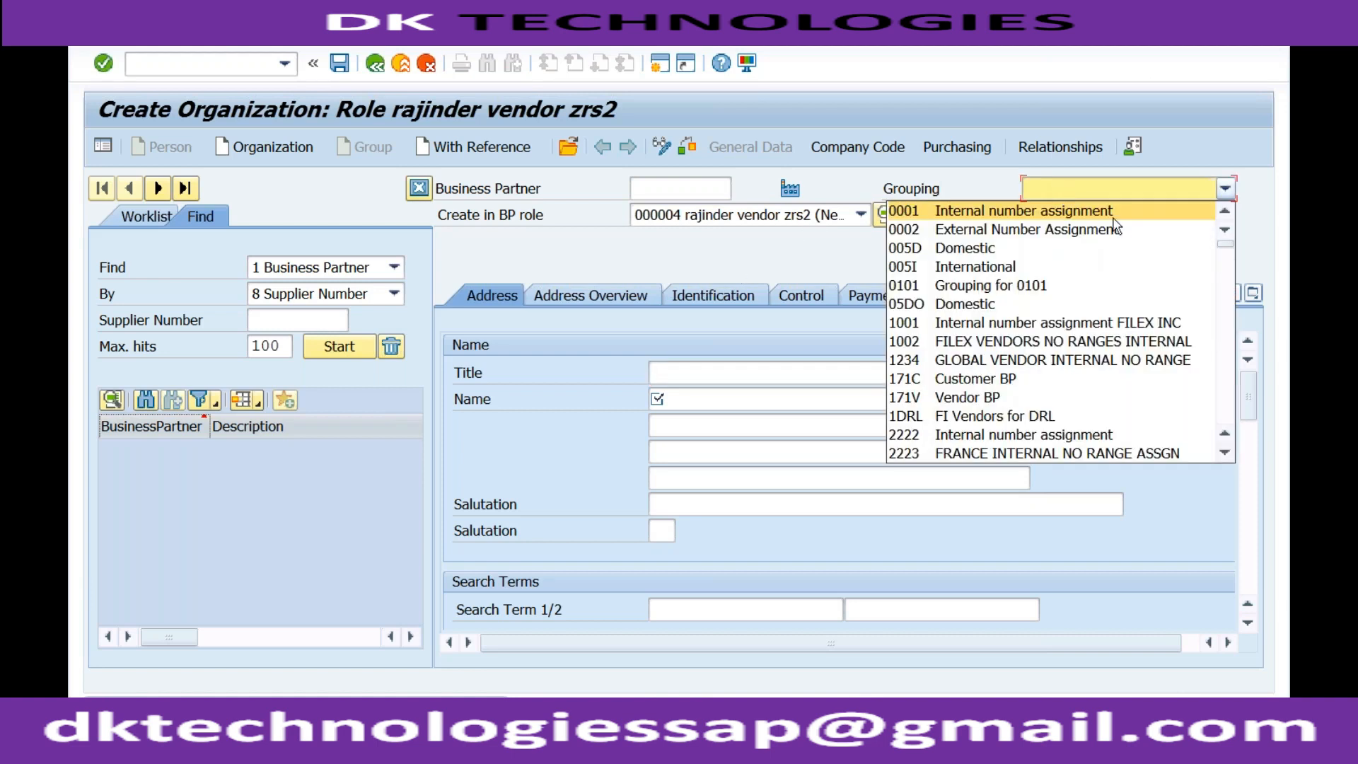
{"action": "left_click", "coordinate": [1231, 283]}
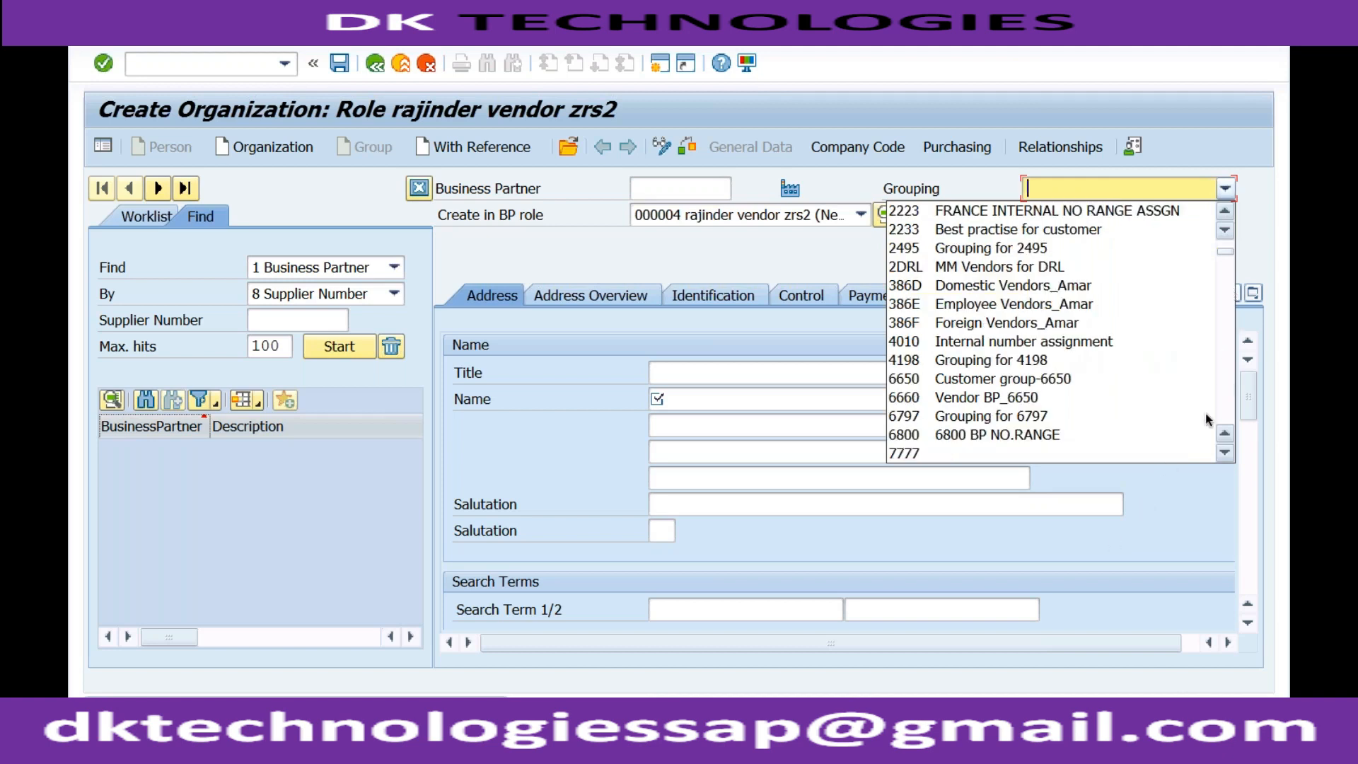
{"action": "left_click", "coordinate": [1229, 380]}
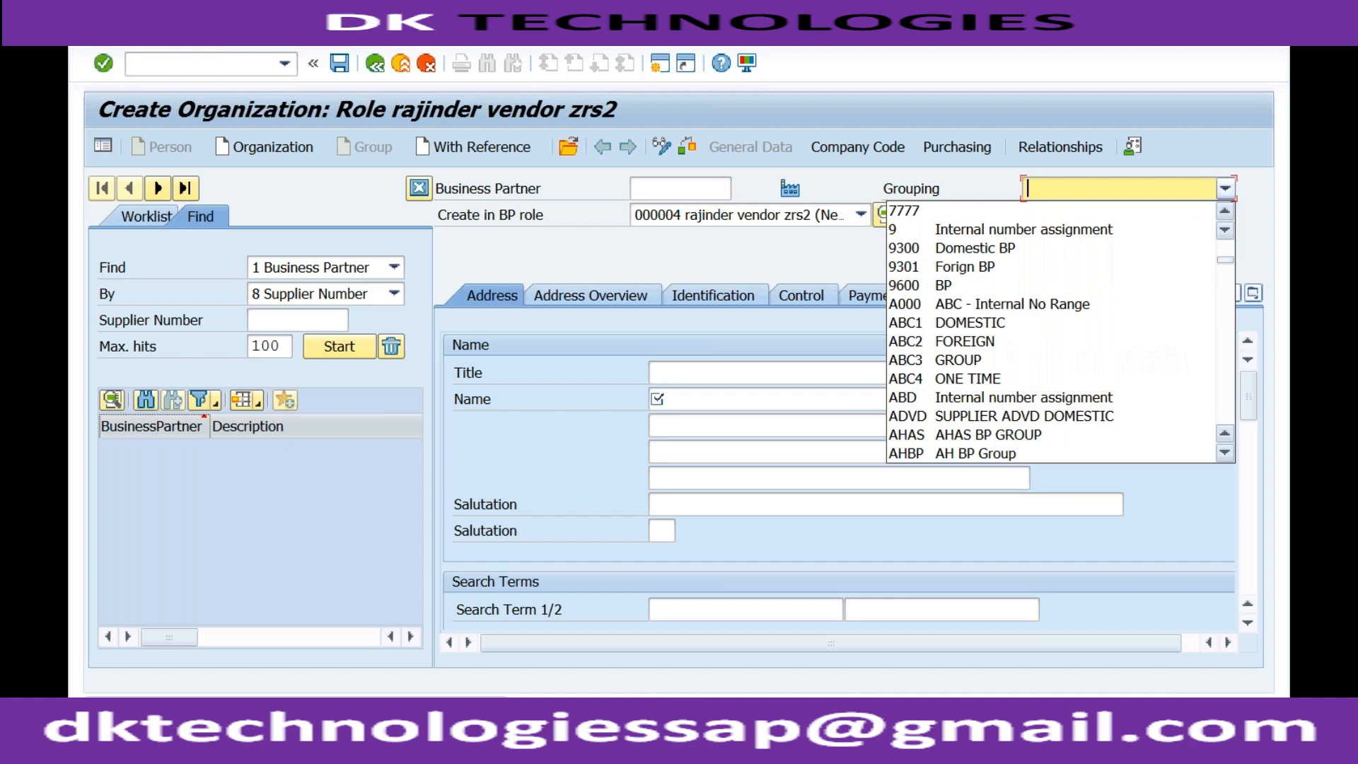
{"action": "left_click", "coordinate": [1228, 380]}
{"action": "left_click", "coordinate": [1228, 380]}
{"action": "left_click", "coordinate": [1228, 380]}
{"action": "left_click", "coordinate": [1228, 380]}
{"action": "left_click", "coordinate": [1228, 380]}
{"action": "left_click", "coordinate": [1228, 380]}
{"action": "left_click", "coordinate": [1228, 379]}
{"action": "left_click", "coordinate": [1228, 380]}
{"action": "left_click", "coordinate": [1228, 380]}
{"action": "left_click", "coordinate": [1228, 380]}
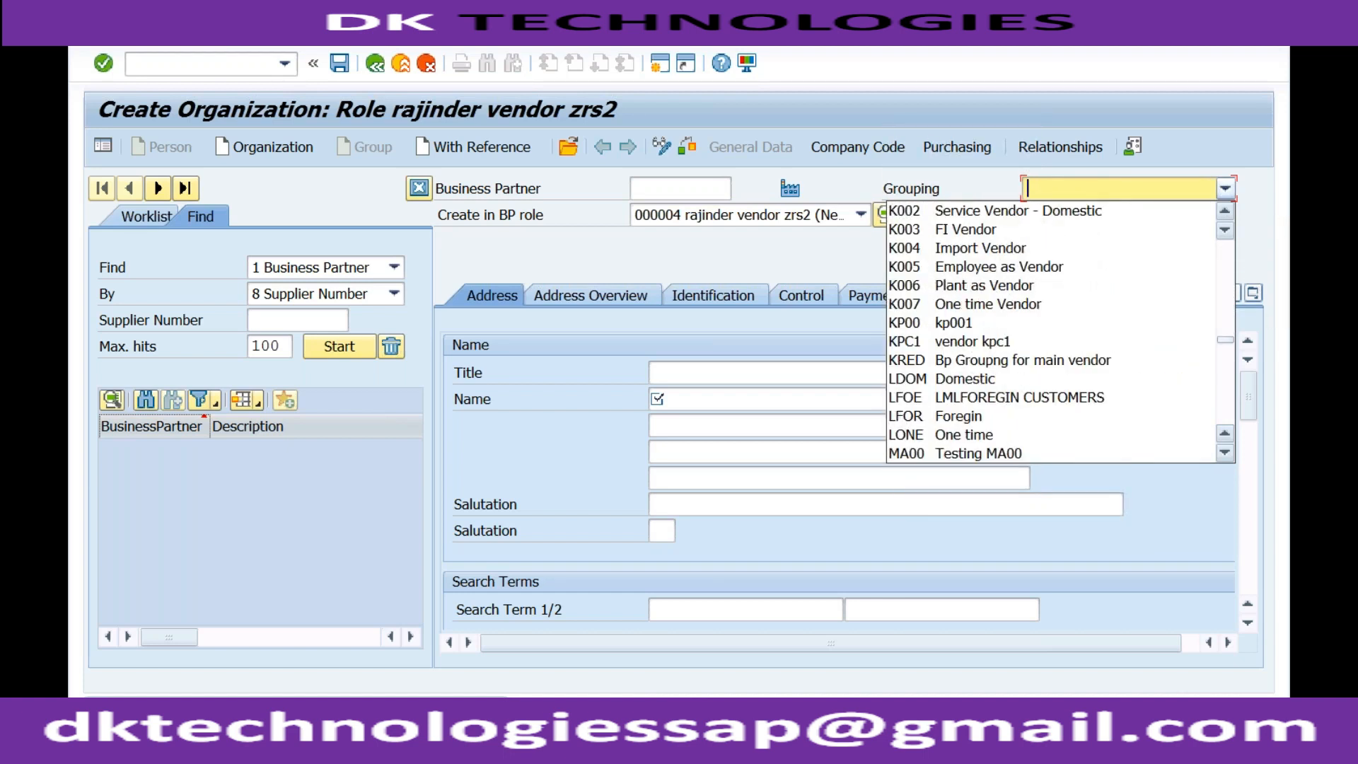
{"action": "left_click", "coordinate": [1228, 380]}
{"action": "left_click", "coordinate": [1228, 380]}
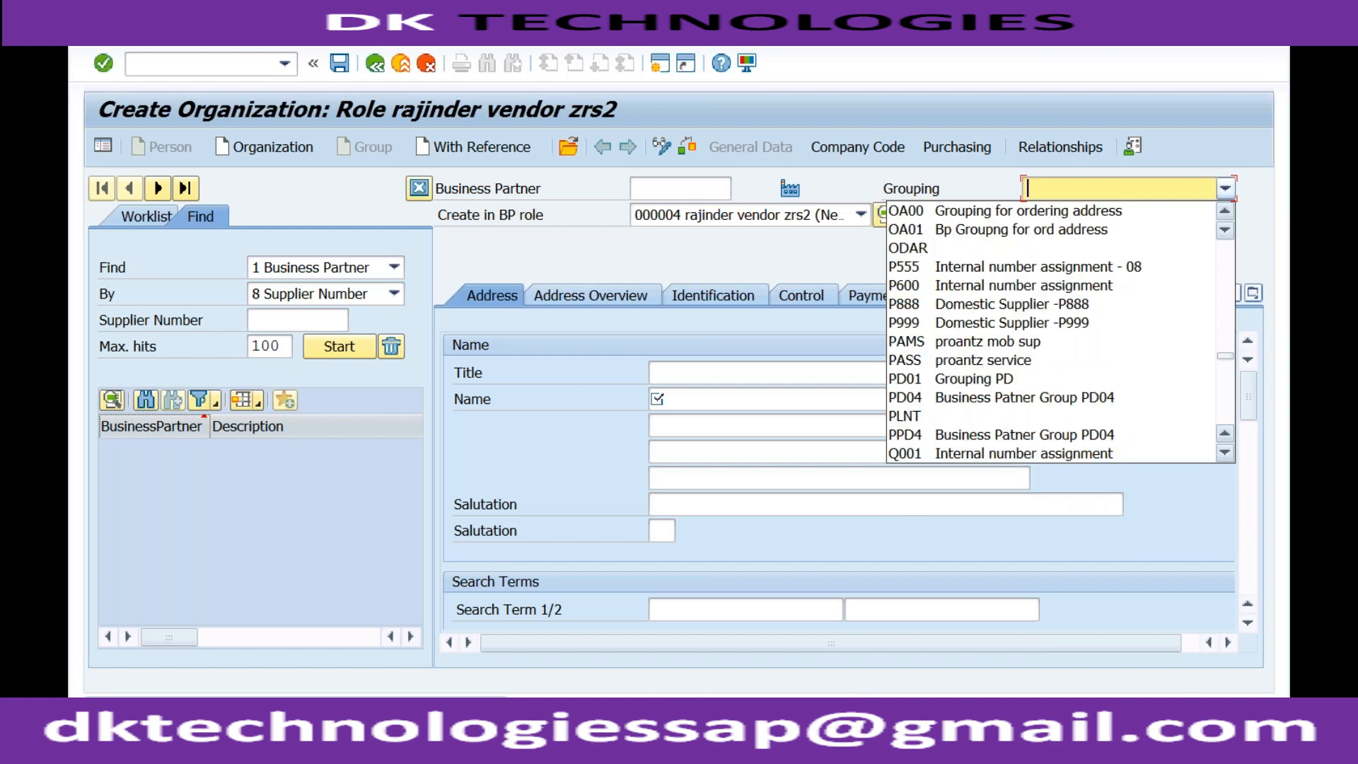
{"action": "left_click", "coordinate": [1229, 380]}
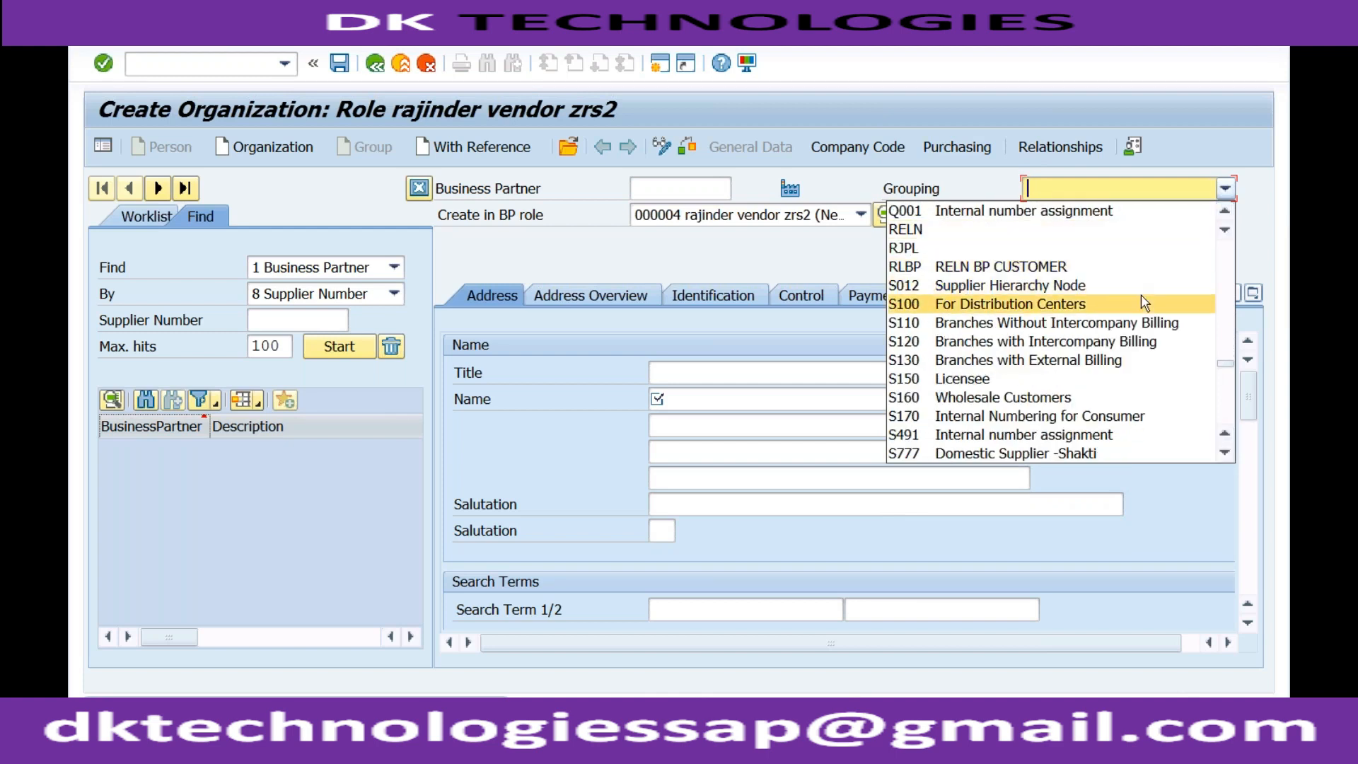
{"action": "left_click", "coordinate": [1261, 248]}
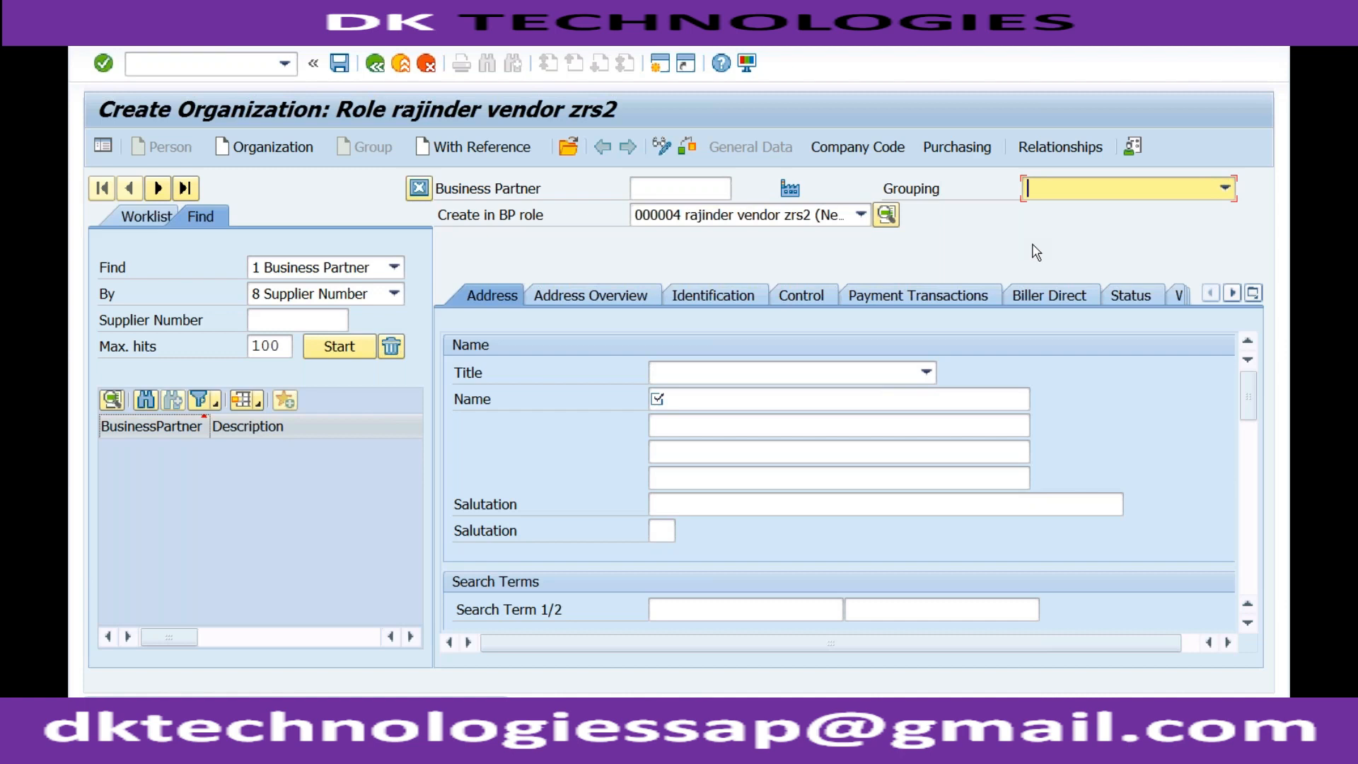
{"action": "left_click", "coordinate": [932, 195]}
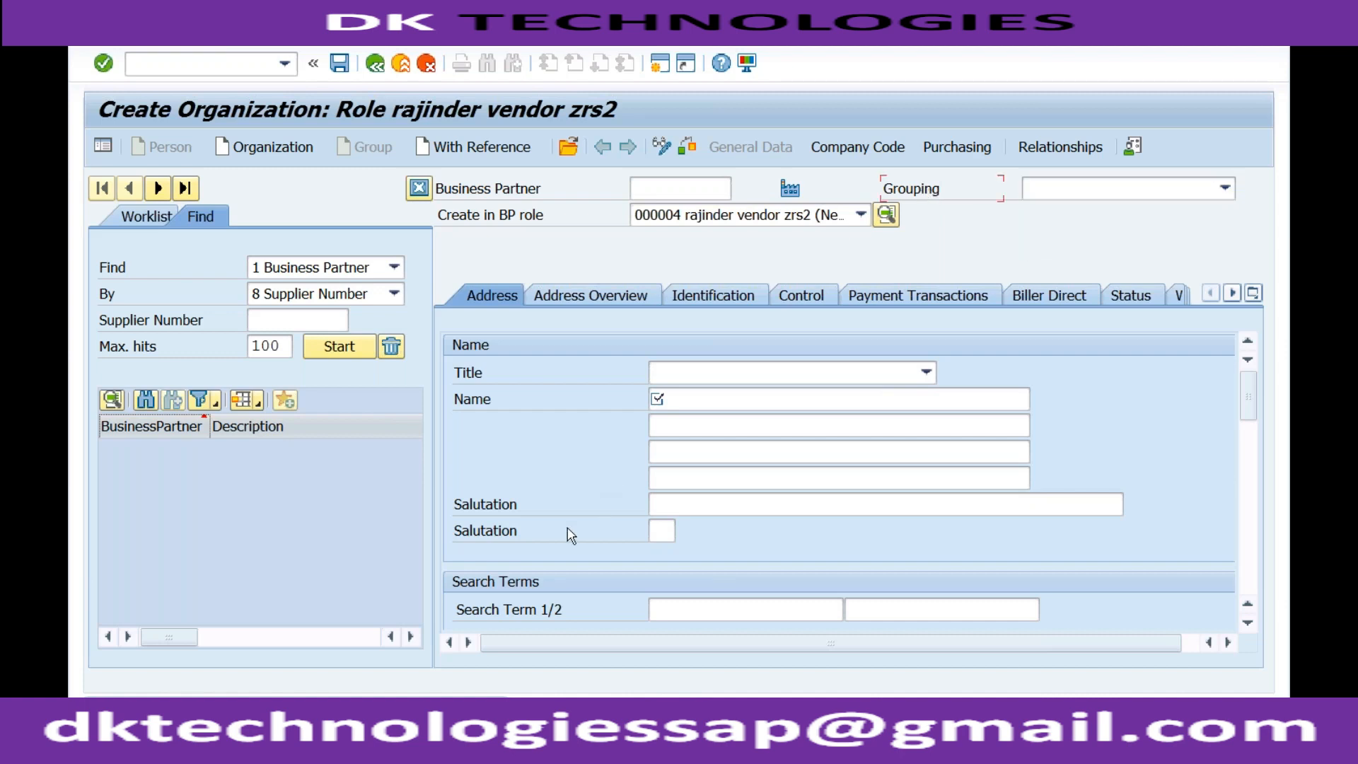
Switch to the general Create Organization session, run transaction /nspro and display the SAP Reference IMG
{"action": "left_click", "coordinate": [356, 723]}
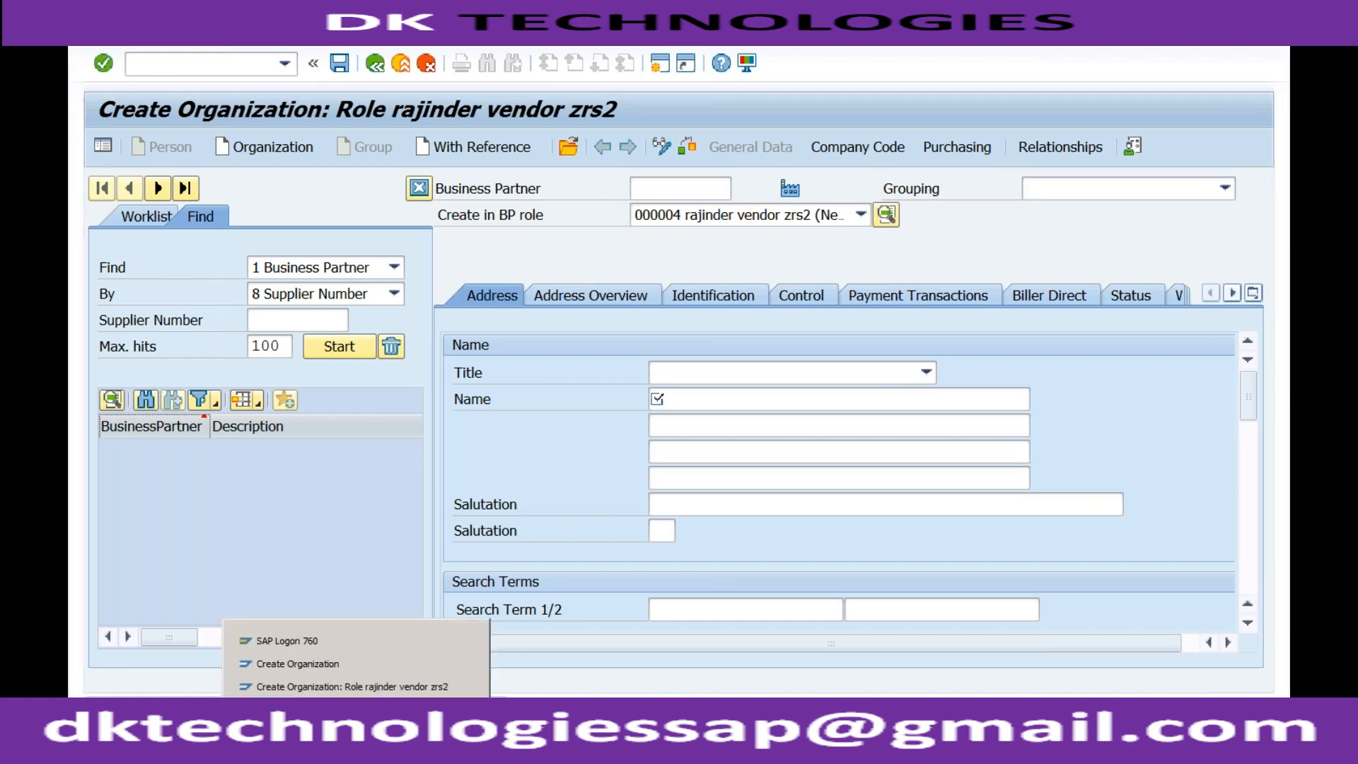
{"action": "left_click", "coordinate": [342, 665]}
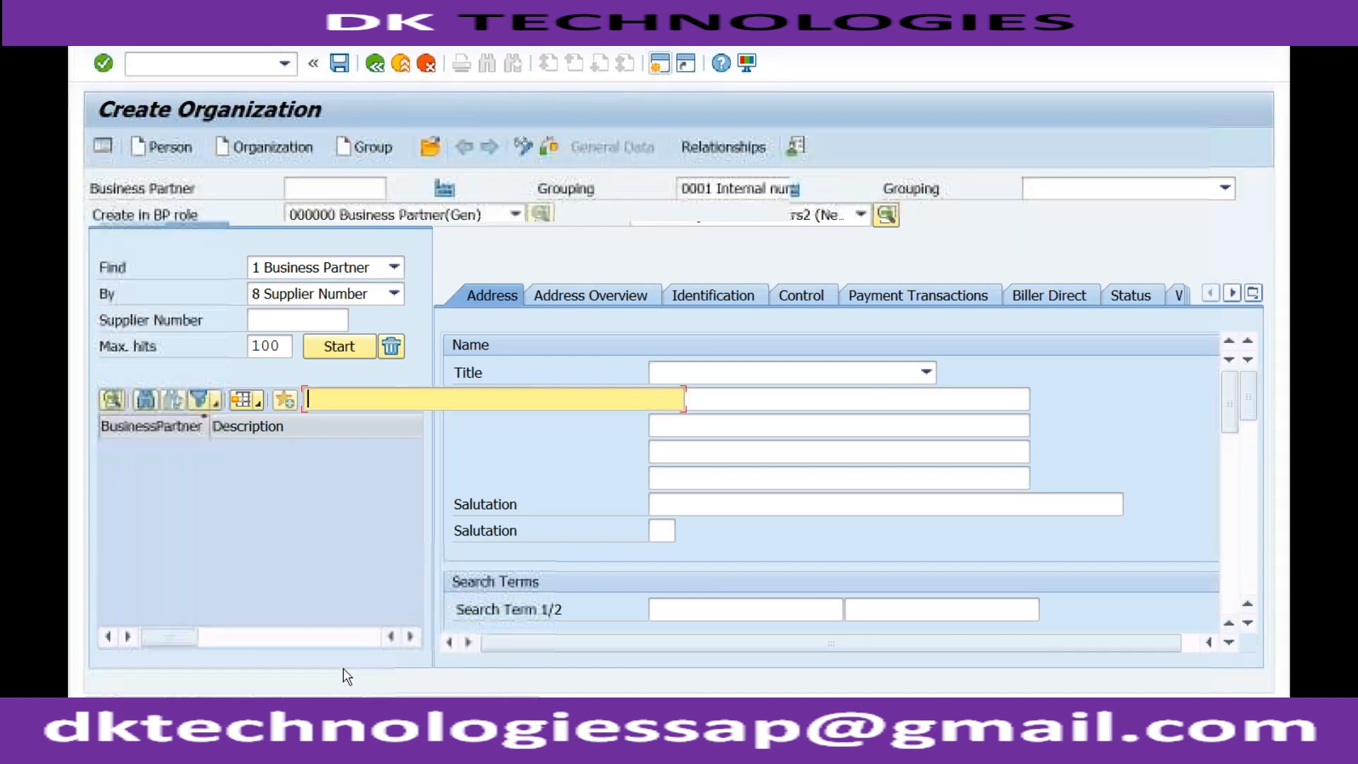
{"action": "left_click", "coordinate": [227, 62]}
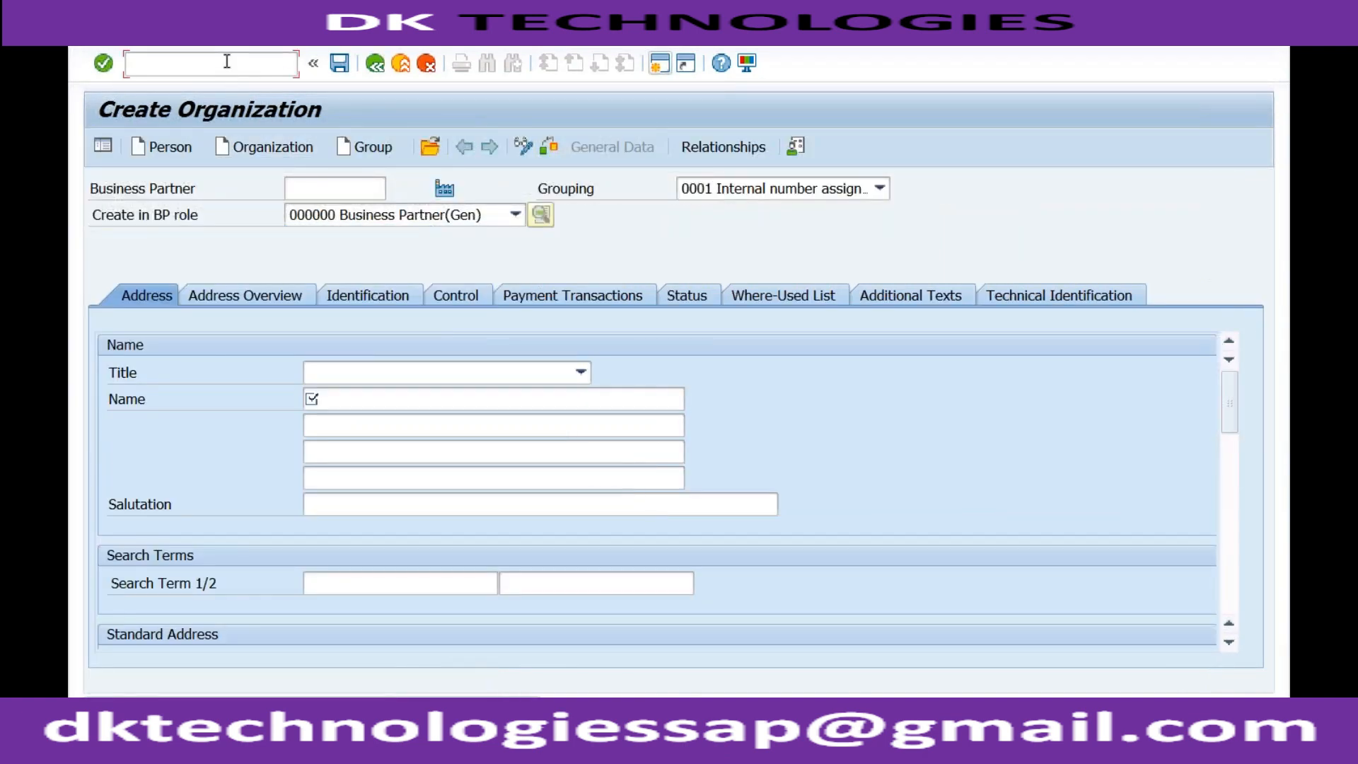
{"action": "type", "text": "/nspro"}
{"action": "key", "text": "Return"}
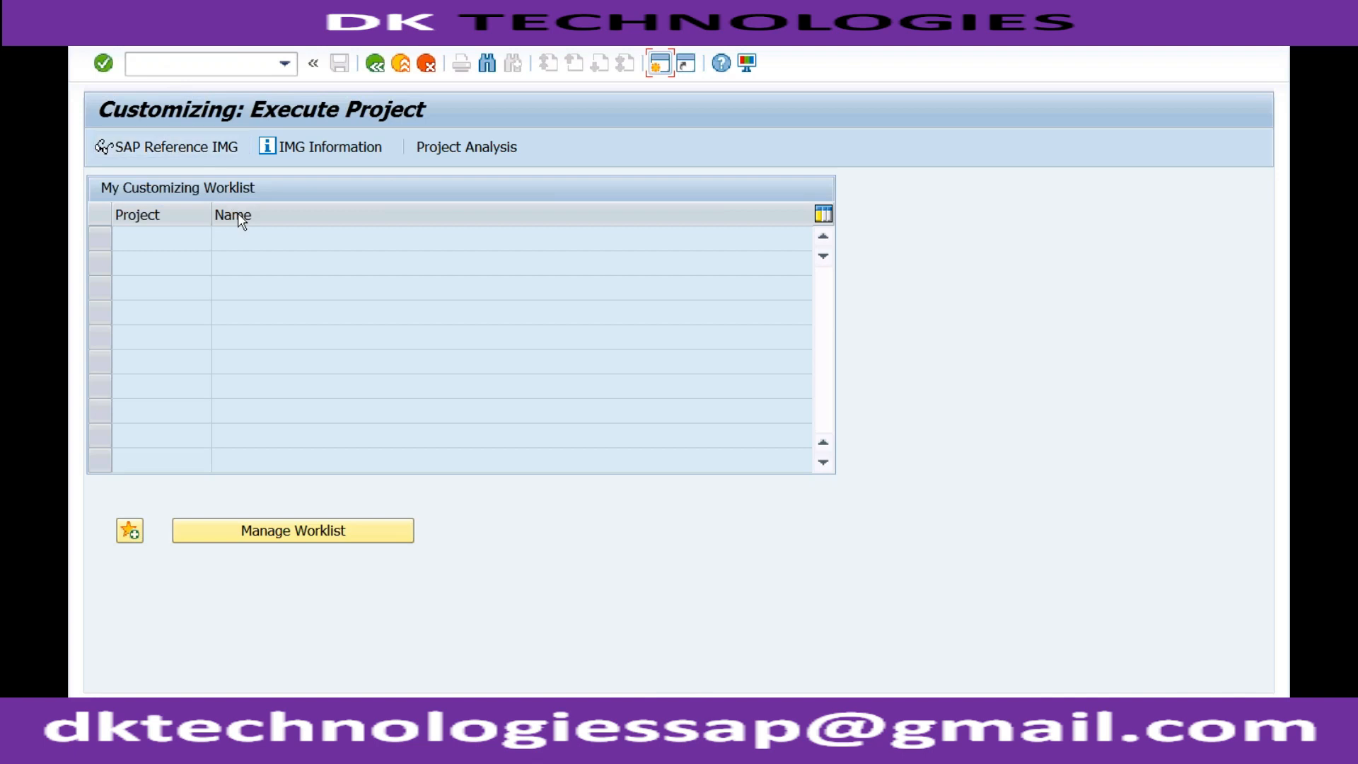
{"action": "left_click", "coordinate": [185, 150]}
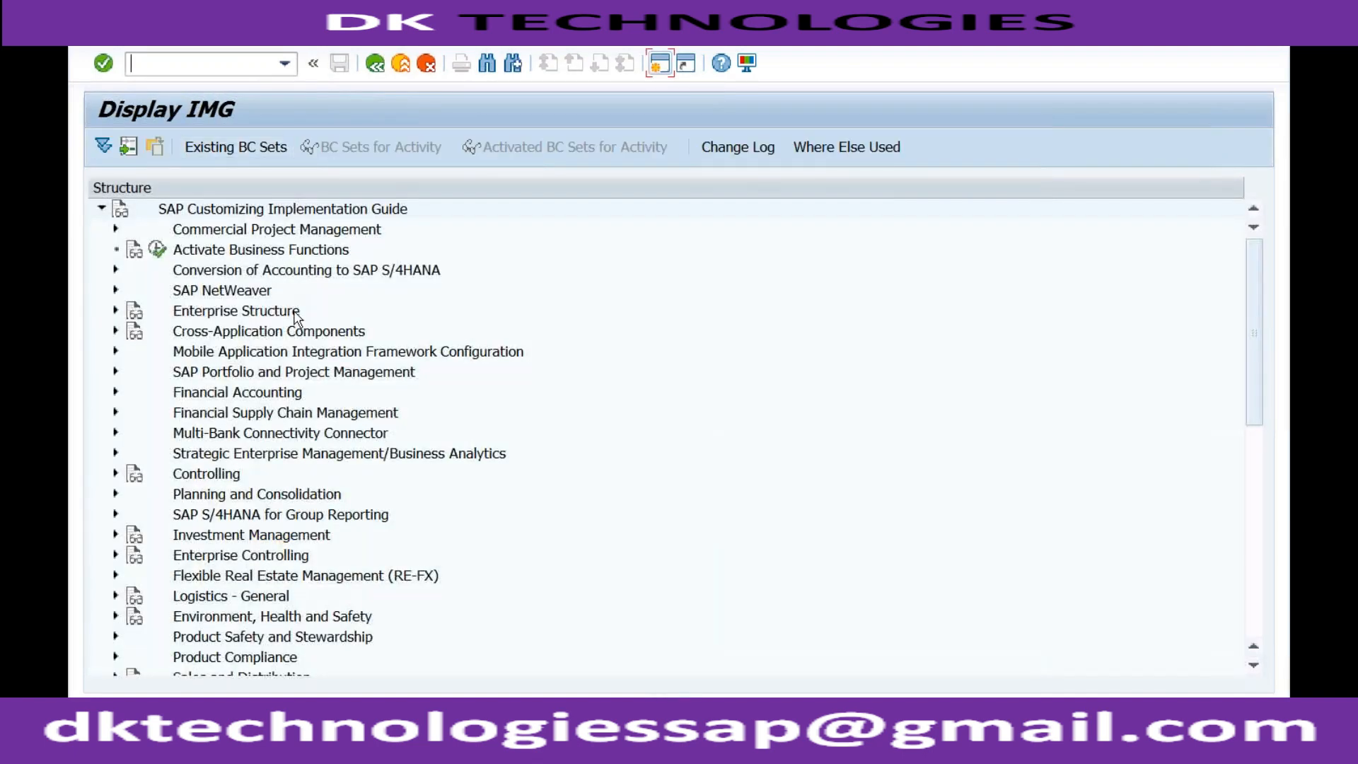
Expand Cross-Application Components, SAP Business Partner, Business Partner and Basic Settings in the IMG structure
{"action": "left_click", "coordinate": [228, 337]}
{"action": "left_click", "coordinate": [116, 332]}
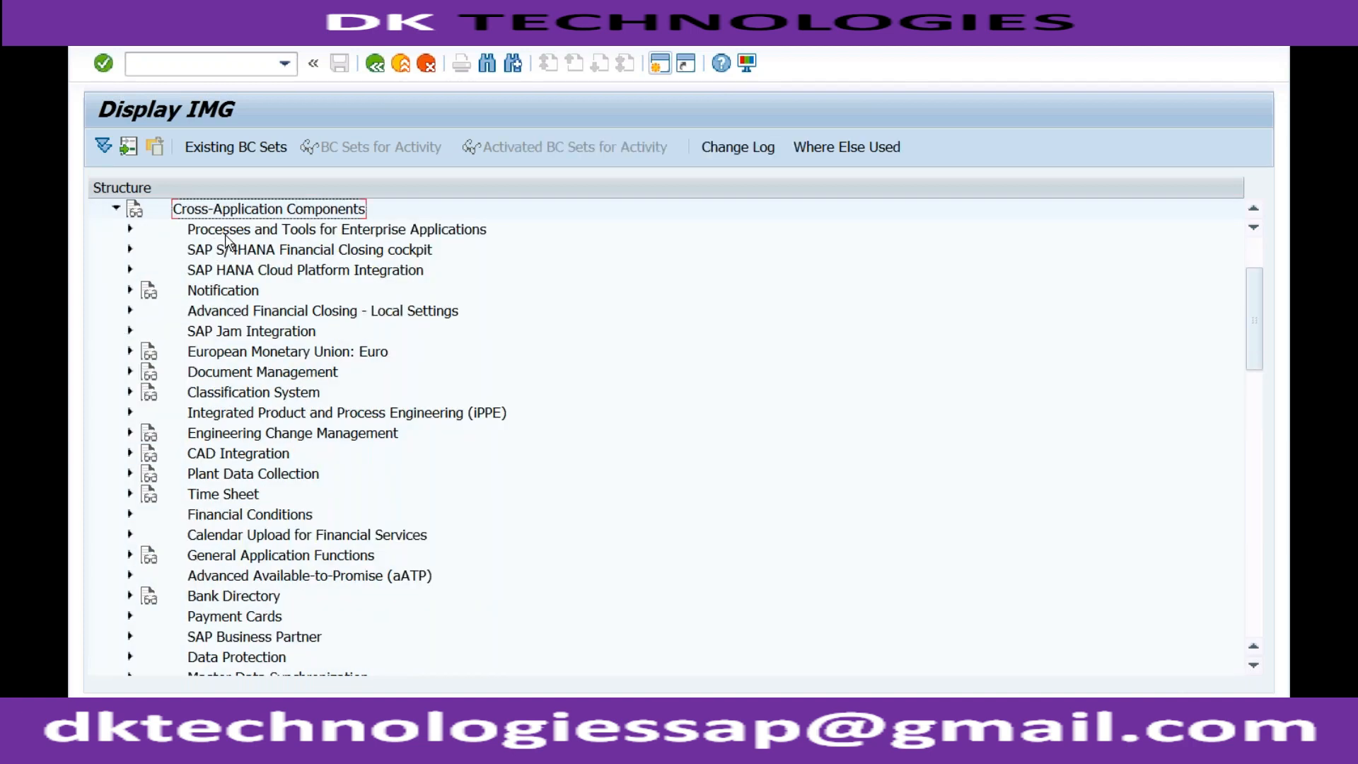
{"action": "left_click", "coordinate": [266, 640]}
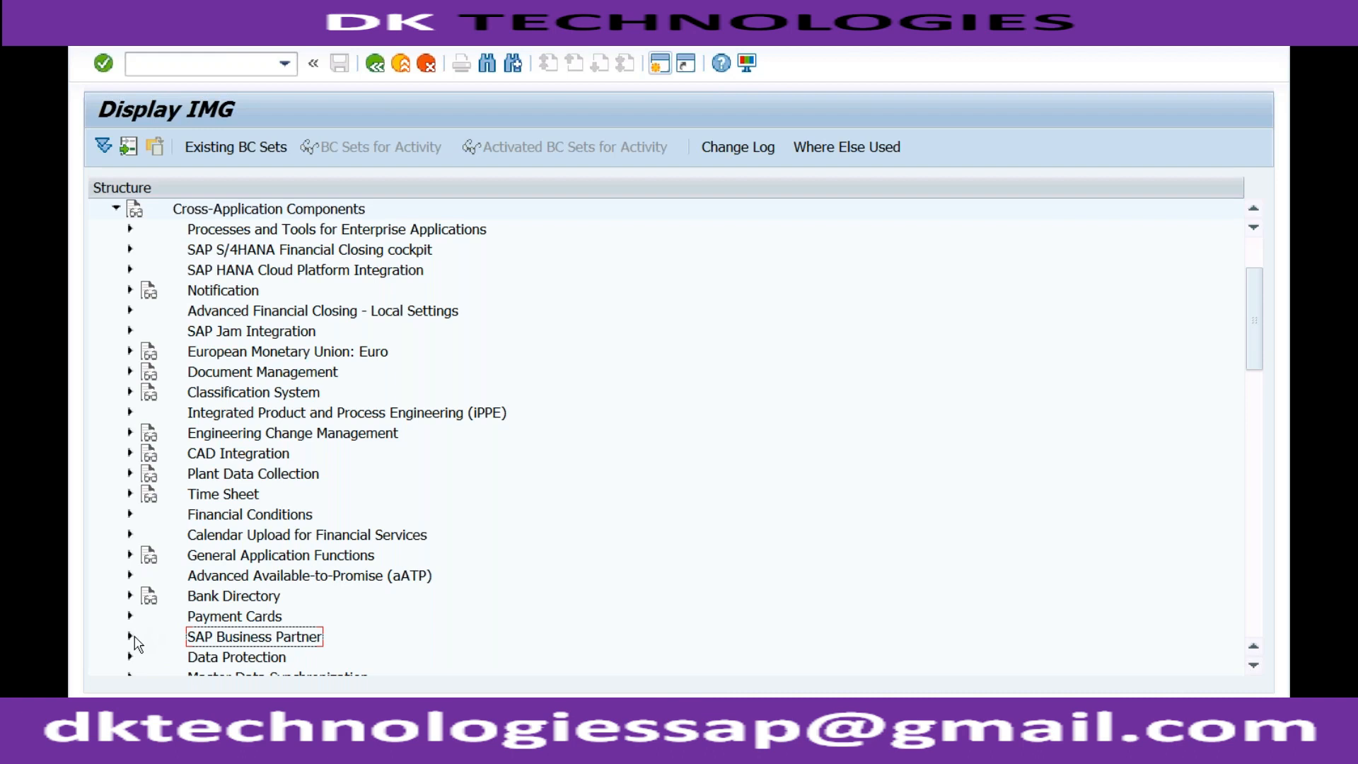
{"action": "left_click", "coordinate": [130, 637]}
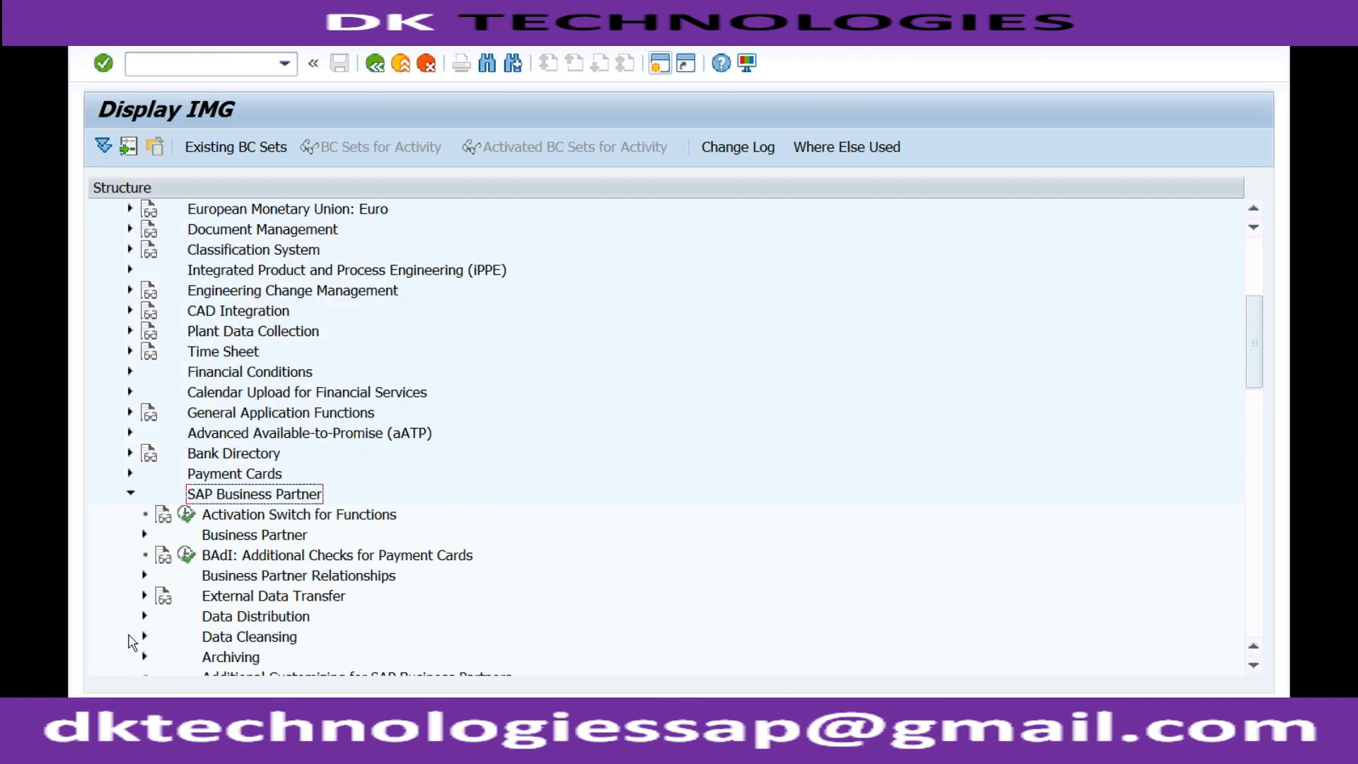
{"action": "left_click", "coordinate": [256, 536]}
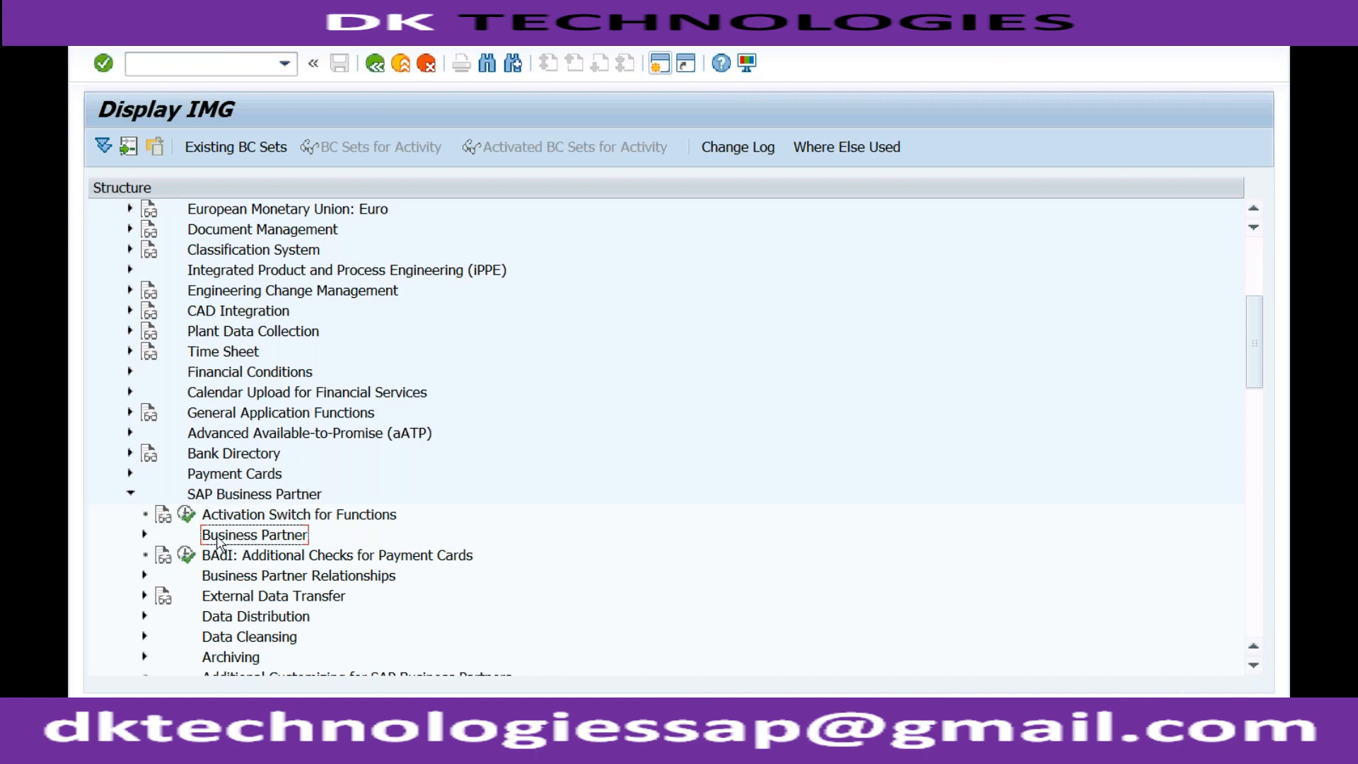
{"action": "left_click", "coordinate": [144, 536]}
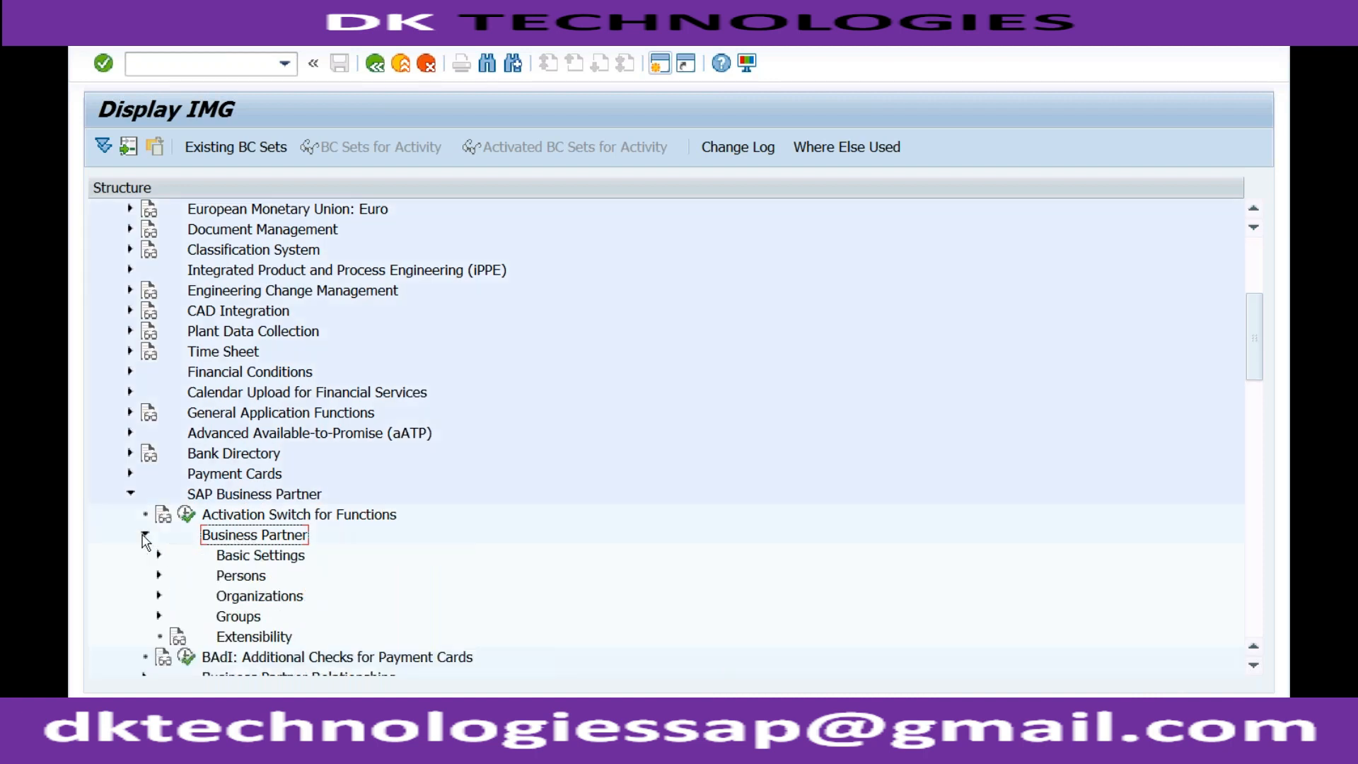
{"action": "left_click", "coordinate": [223, 558]}
{"action": "left_click", "coordinate": [158, 555]}
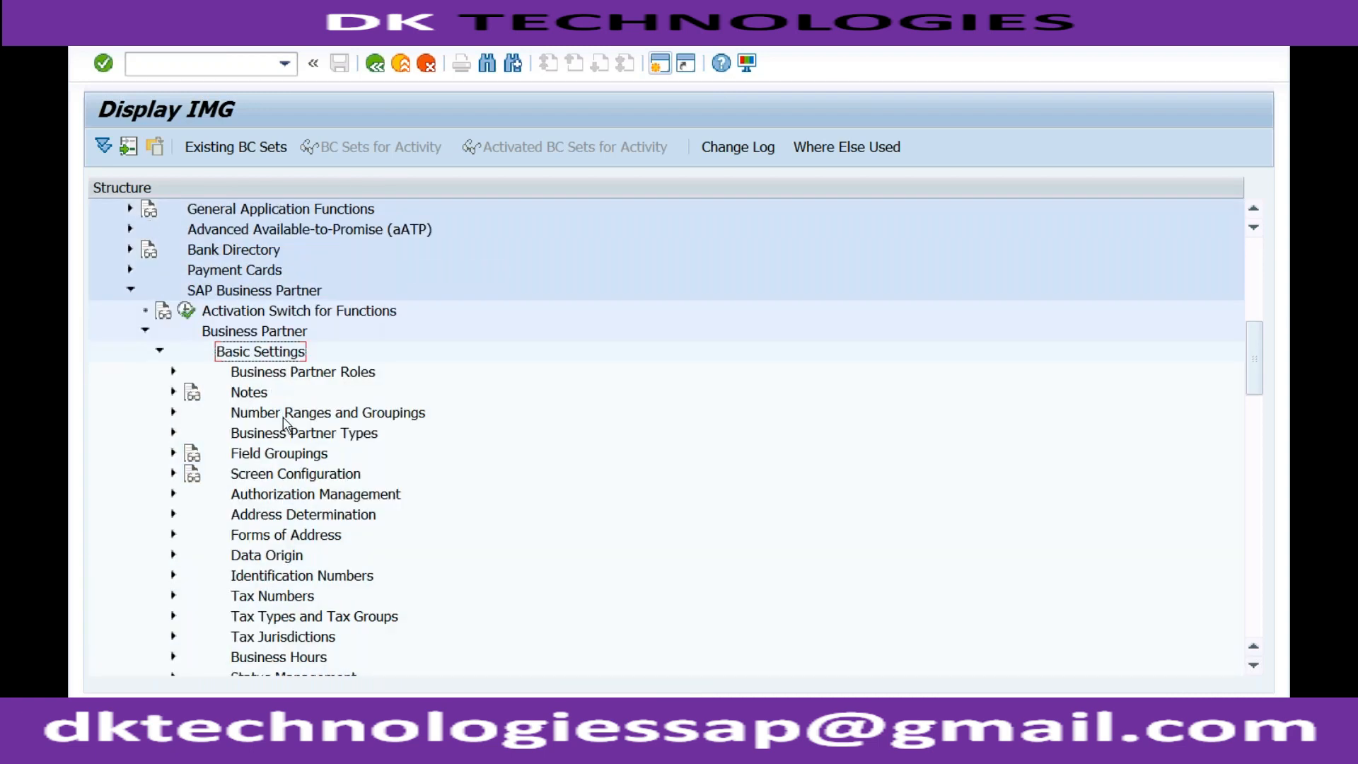
Execute the activity Define Groupings and Assign Number Ranges under Number Ranges and Groupings
{"action": "left_click", "coordinate": [283, 418]}
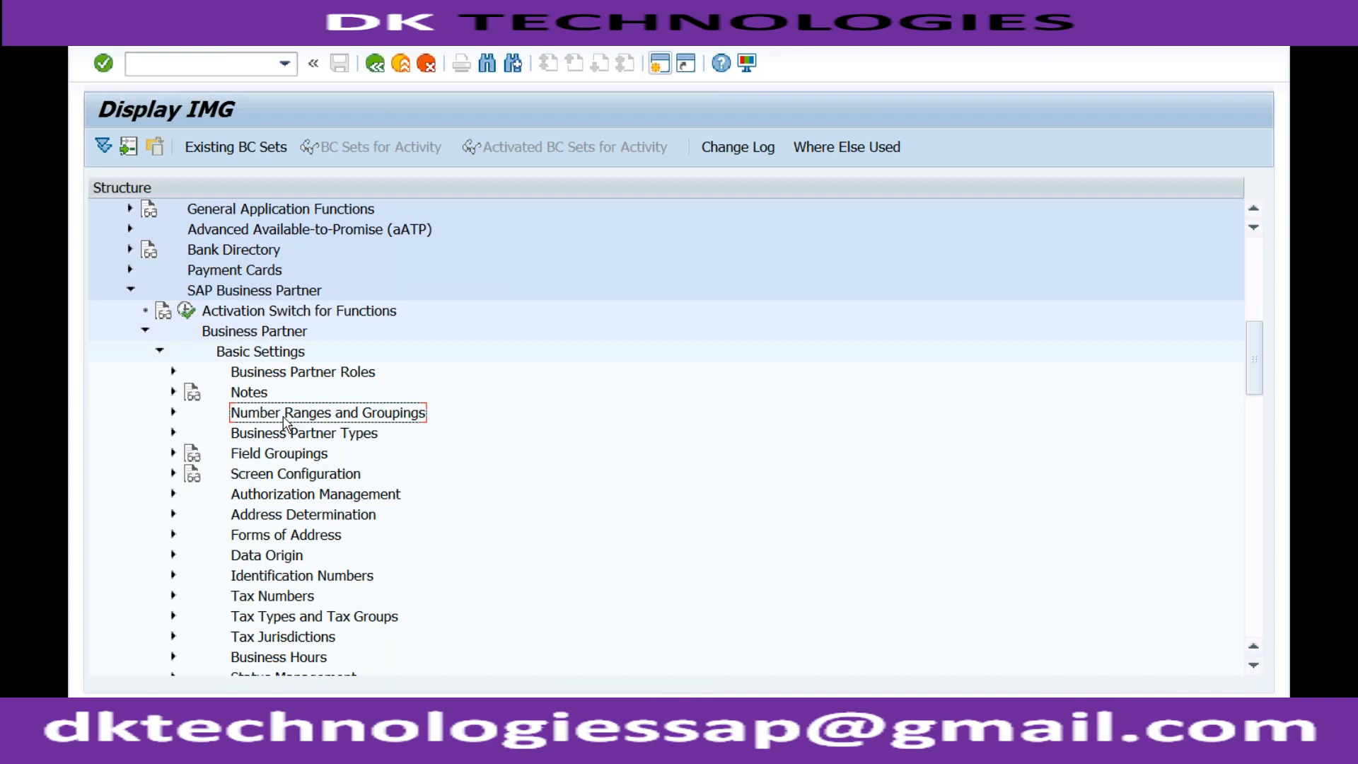
{"action": "left_click", "coordinate": [174, 412]}
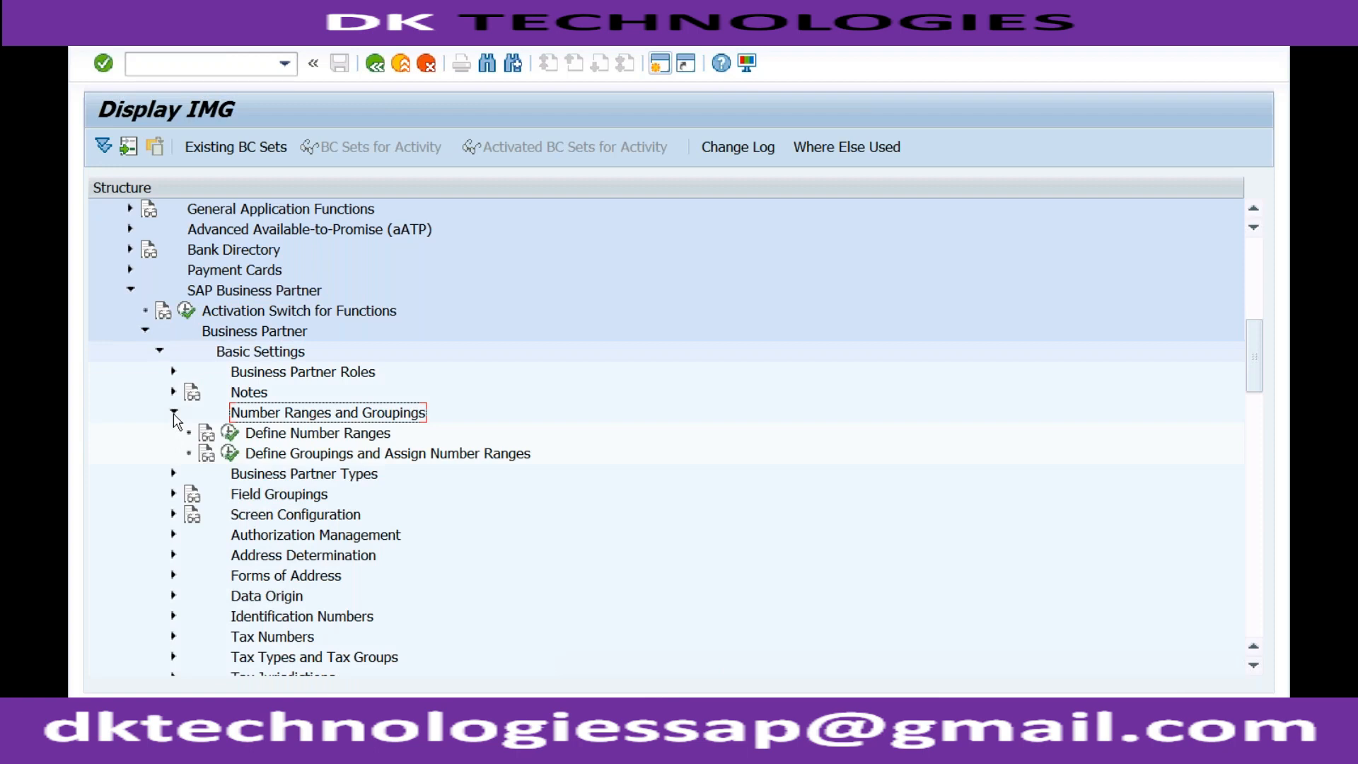
{"action": "left_click", "coordinate": [257, 456]}
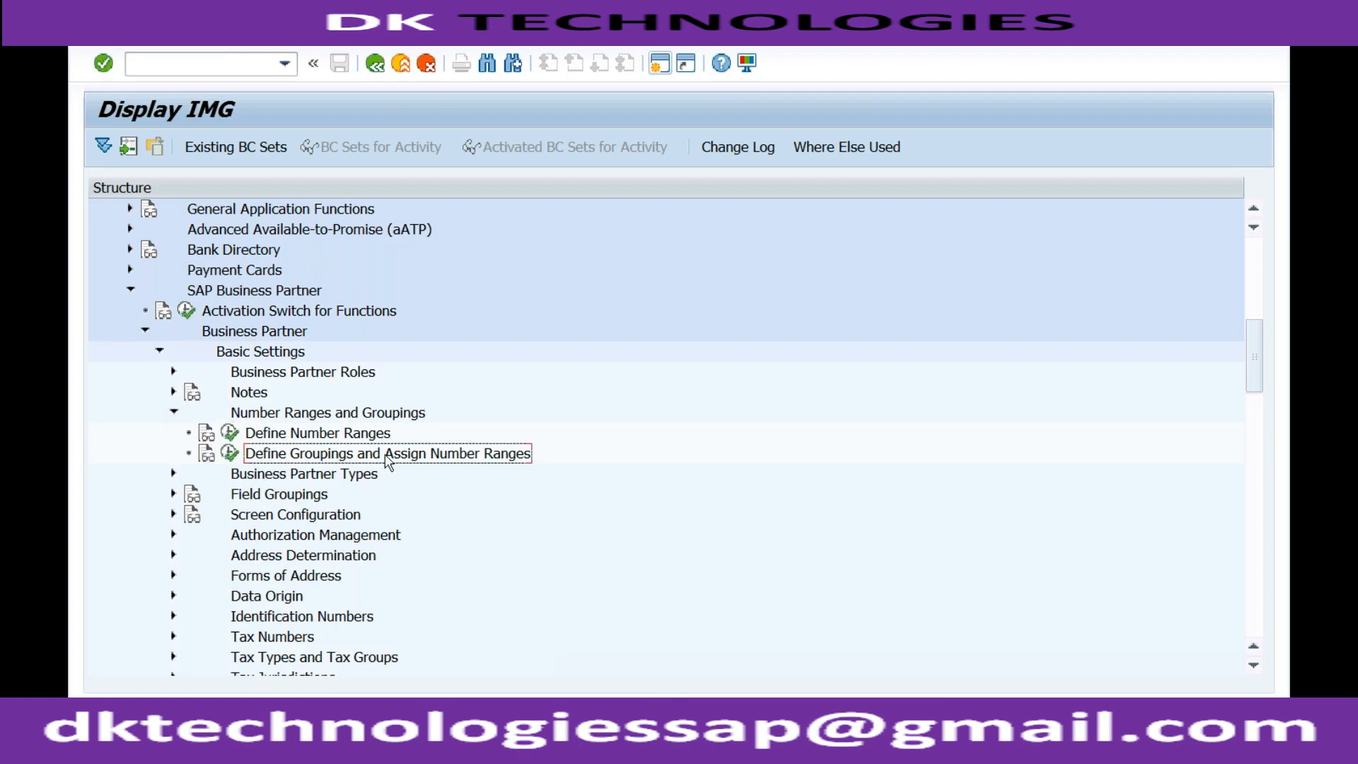
{"action": "left_click", "coordinate": [231, 455]}
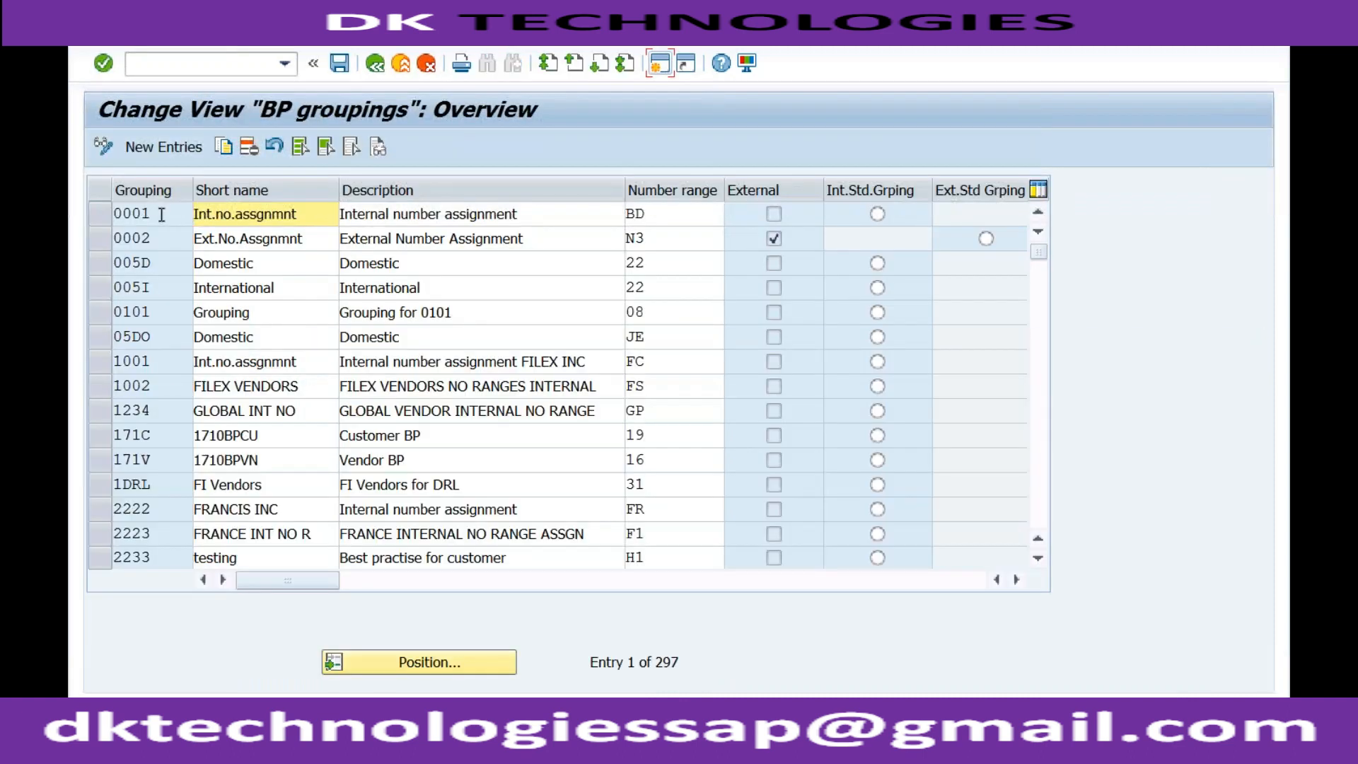
Examine the existing business partner groupings and the number range of grouping 0001, and return to the IMG structure
{"action": "left_click", "coordinate": [161, 240]}
{"action": "left_click", "coordinate": [159, 264]}
{"action": "left_click", "coordinate": [157, 289]}
{"action": "left_click", "coordinate": [158, 313]}
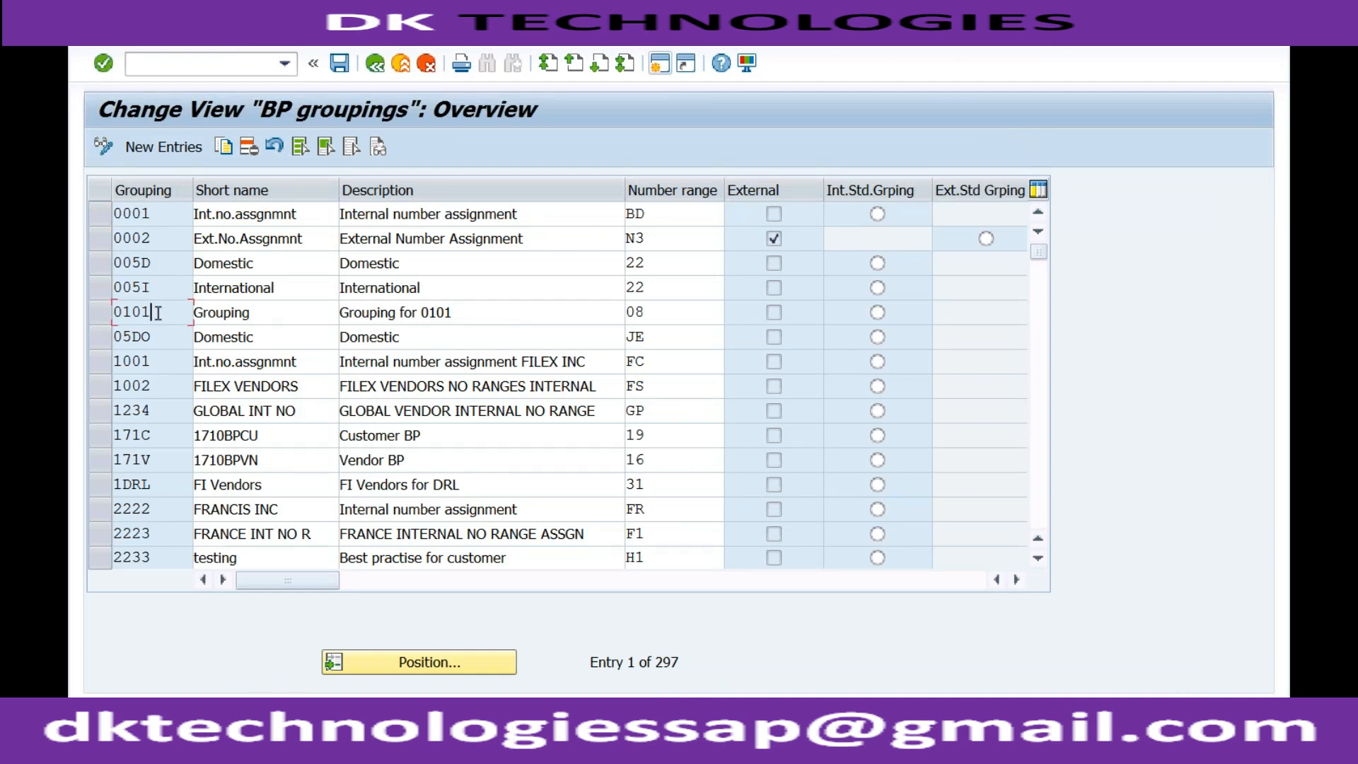
{"action": "left_click", "coordinate": [665, 216]}
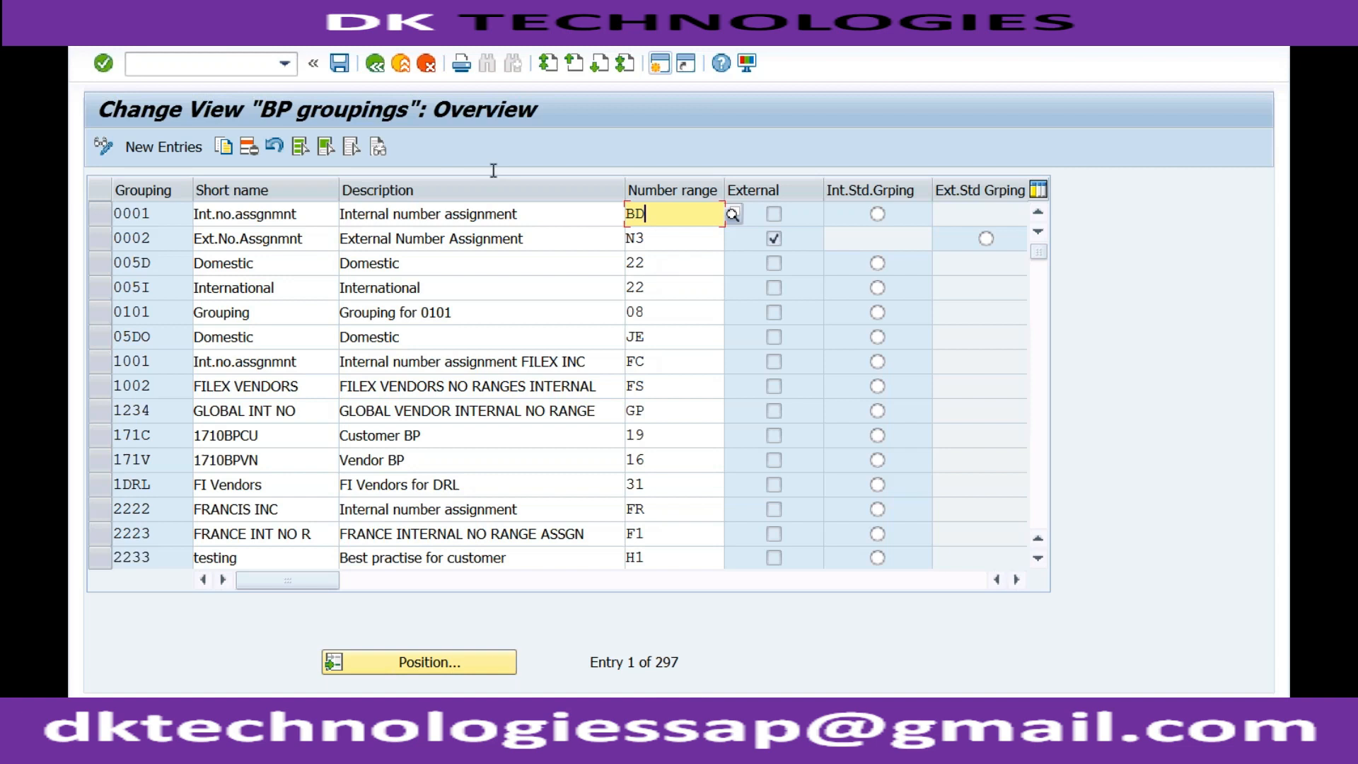
{"action": "left_click", "coordinate": [377, 67]}
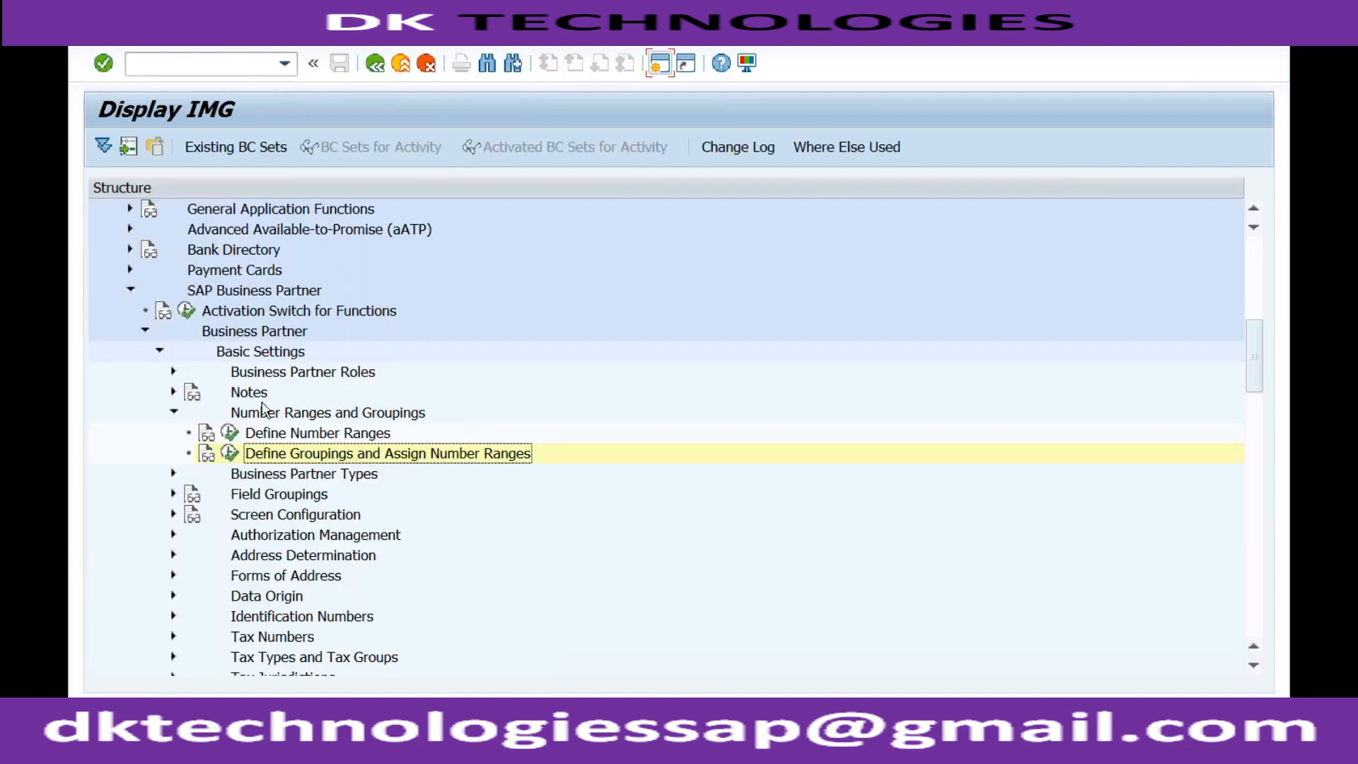
View the BU_PARTNER number range intervals in change mode through Define Number Ranges, and return to the IMG structure
{"action": "left_click", "coordinate": [229, 433]}
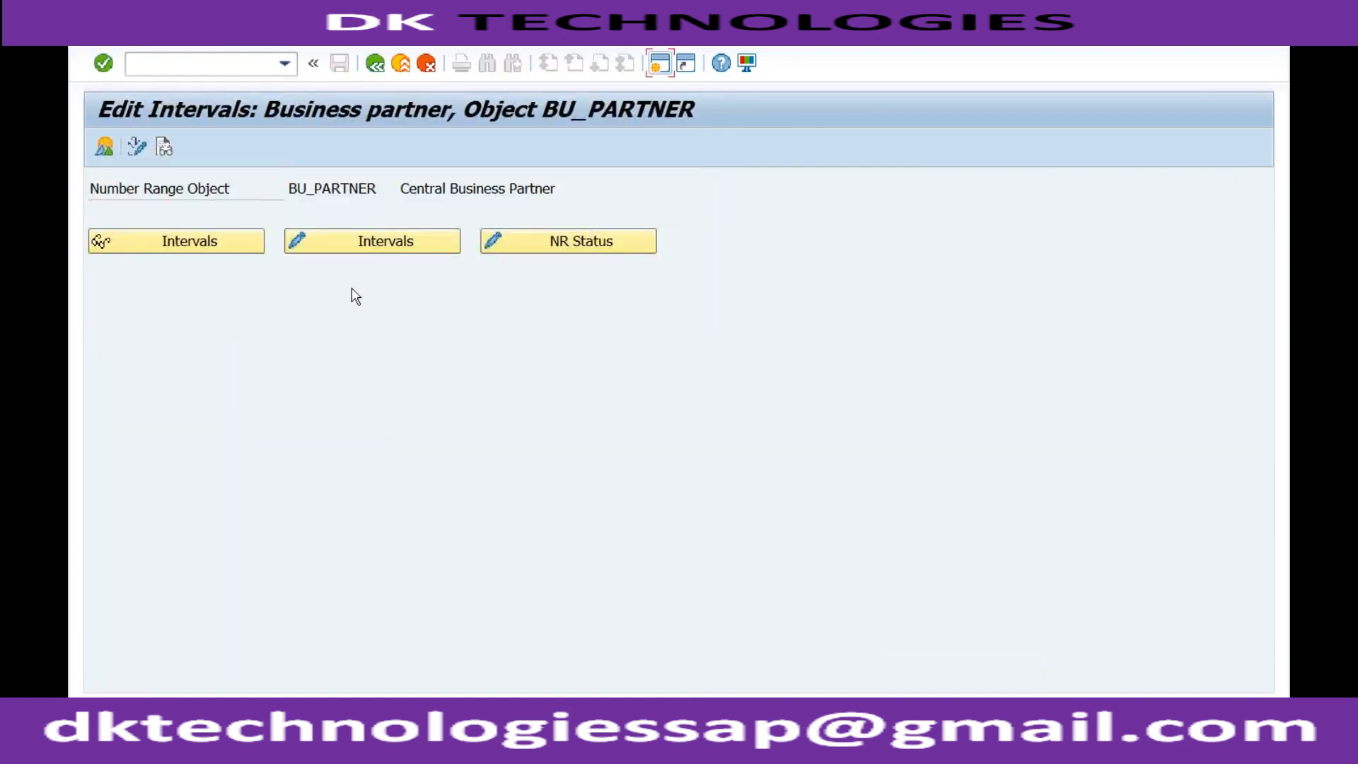
{"action": "left_click", "coordinate": [373, 244]}
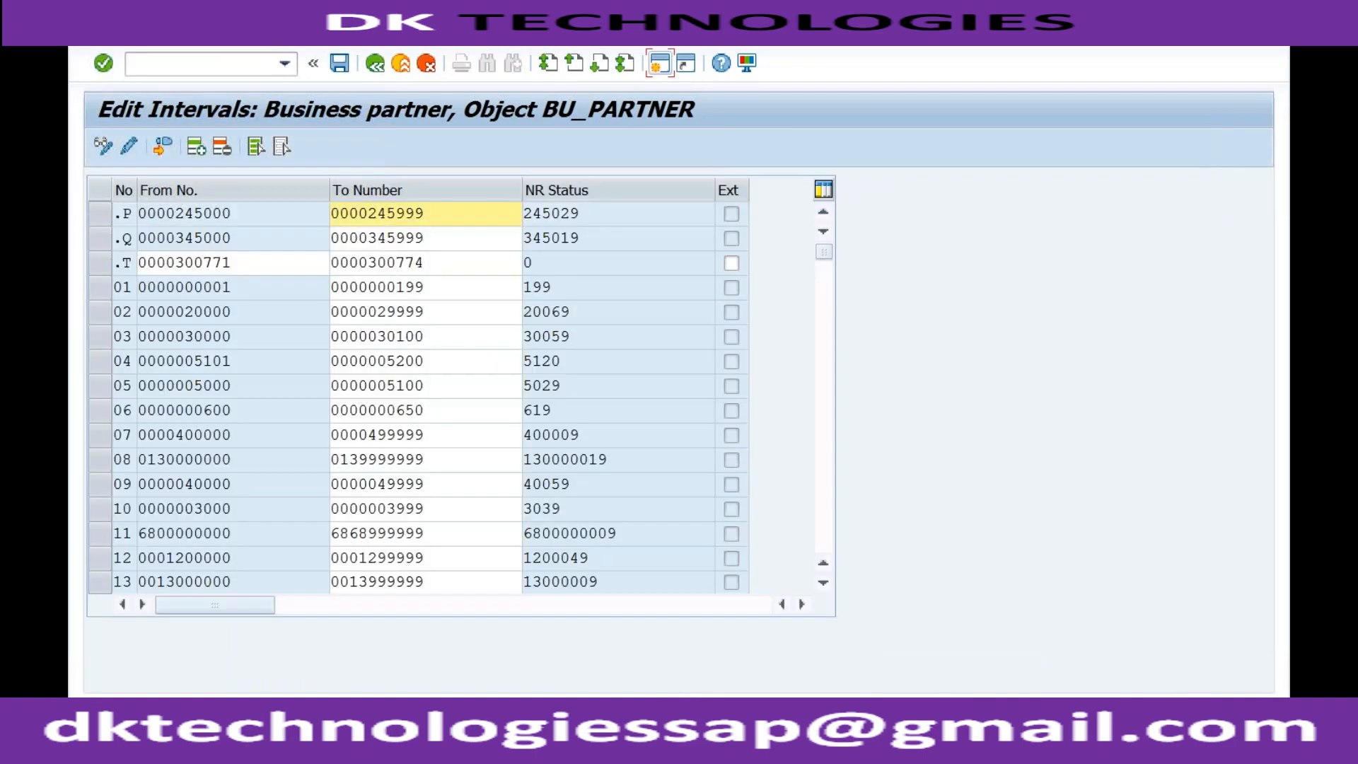
{"action": "left_click", "coordinate": [375, 65]}
{"action": "left_click", "coordinate": [377, 66]}
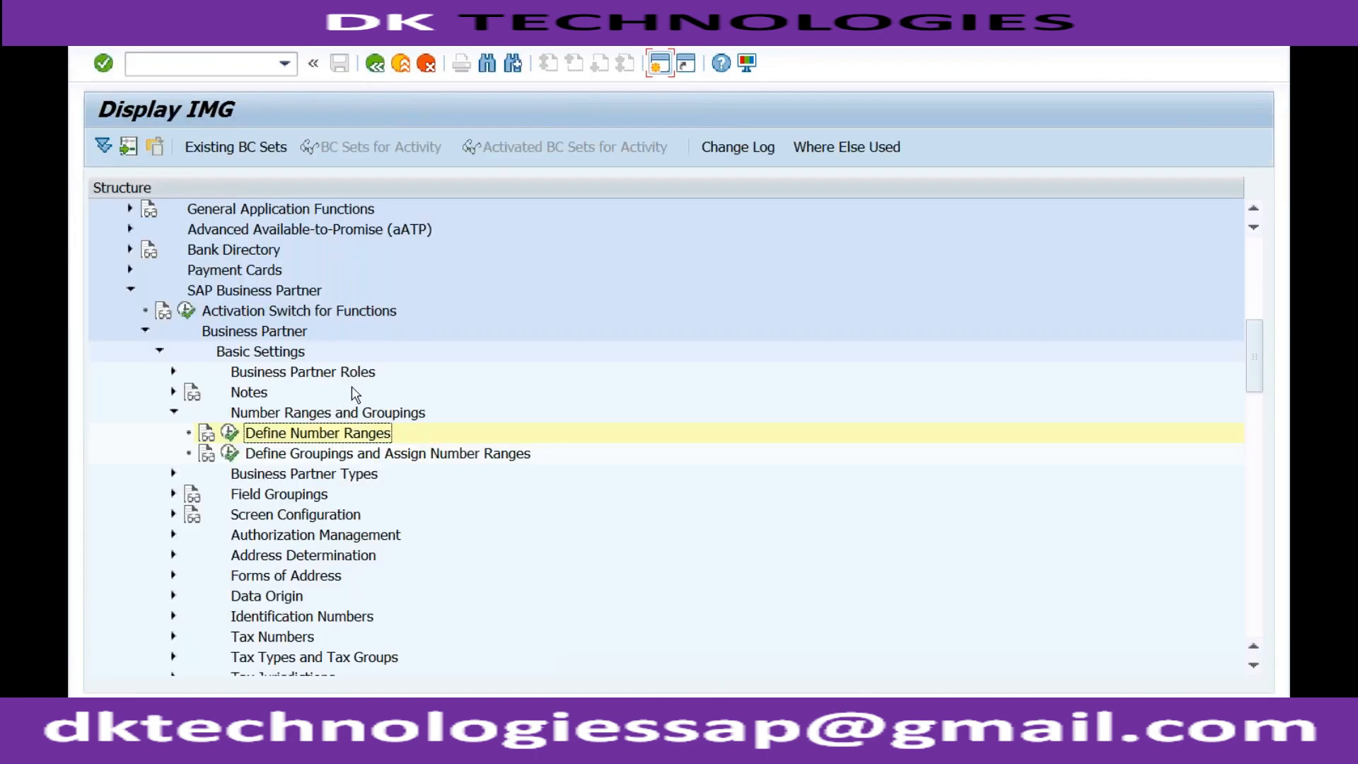
Reopen Define Groupings and Assign Number Ranges and add new entries for groupings RDO1, RFOR, RIN1 and RSER
{"action": "left_click", "coordinate": [231, 455]}
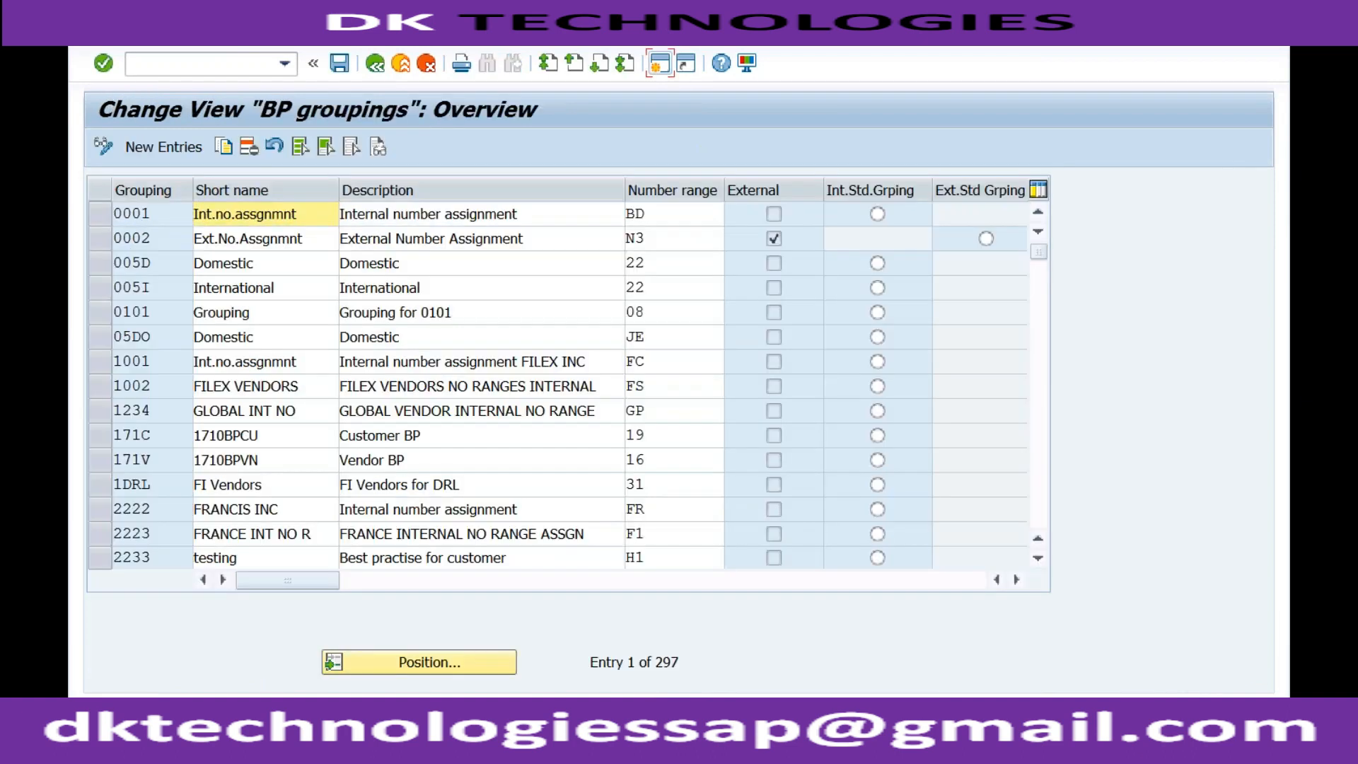
{"action": "left_click", "coordinate": [658, 215]}
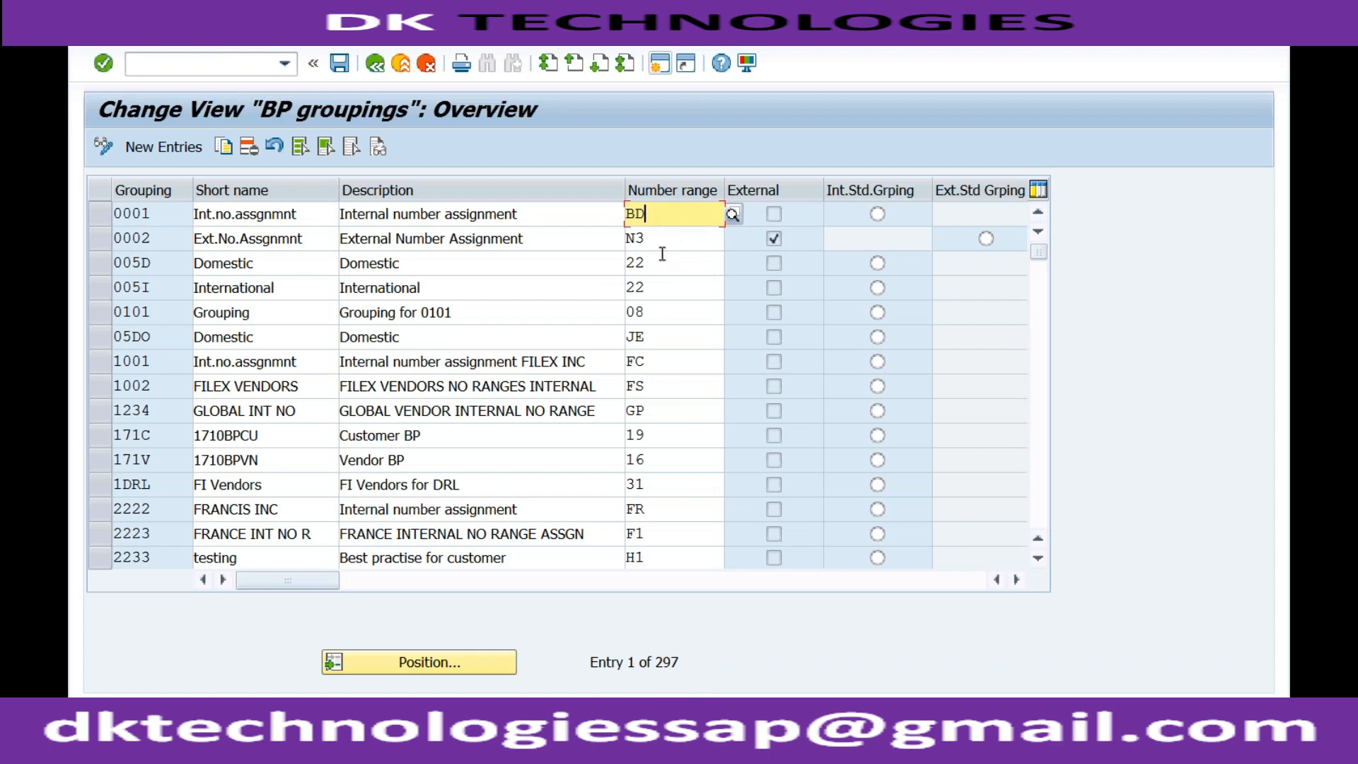
{"action": "left_click", "coordinate": [181, 146]}
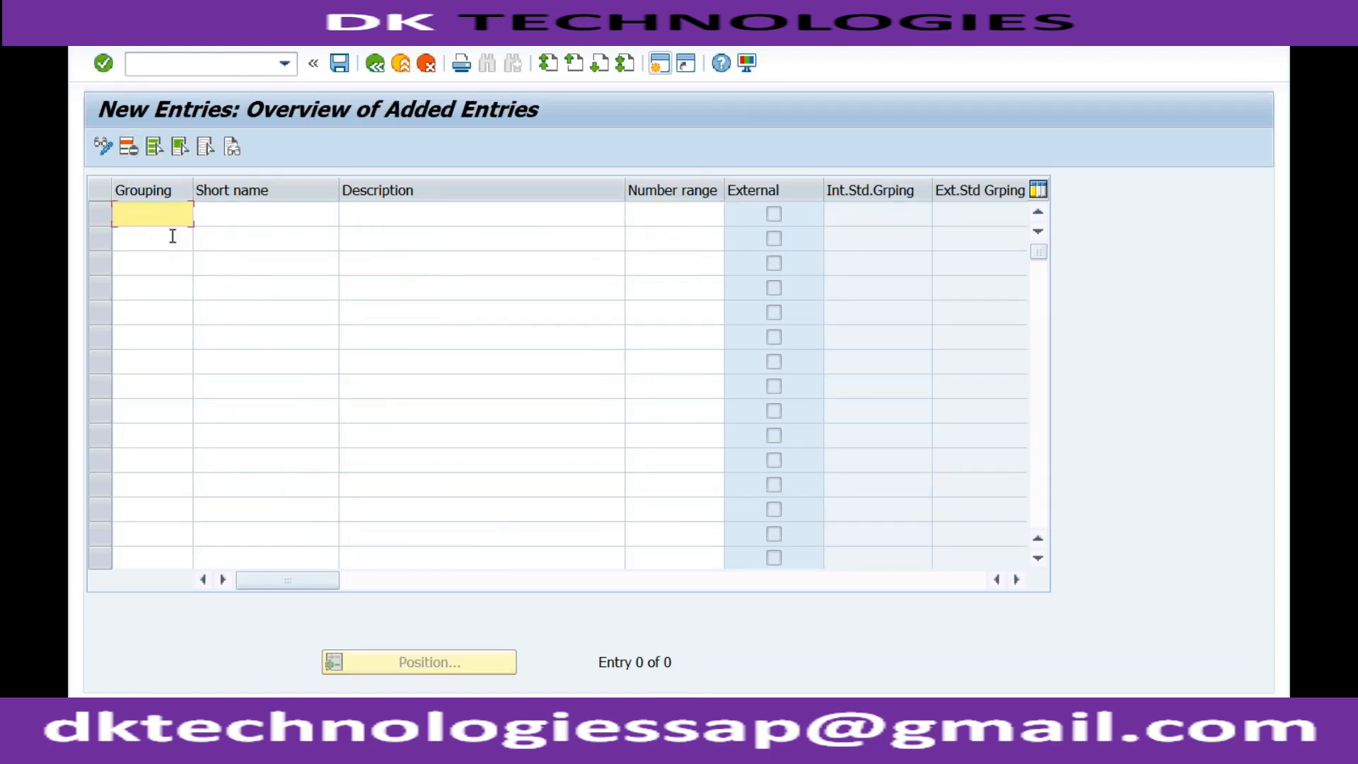
{"action": "type", "text": "RDO1"}
{"action": "left_click", "coordinate": [154, 245]}
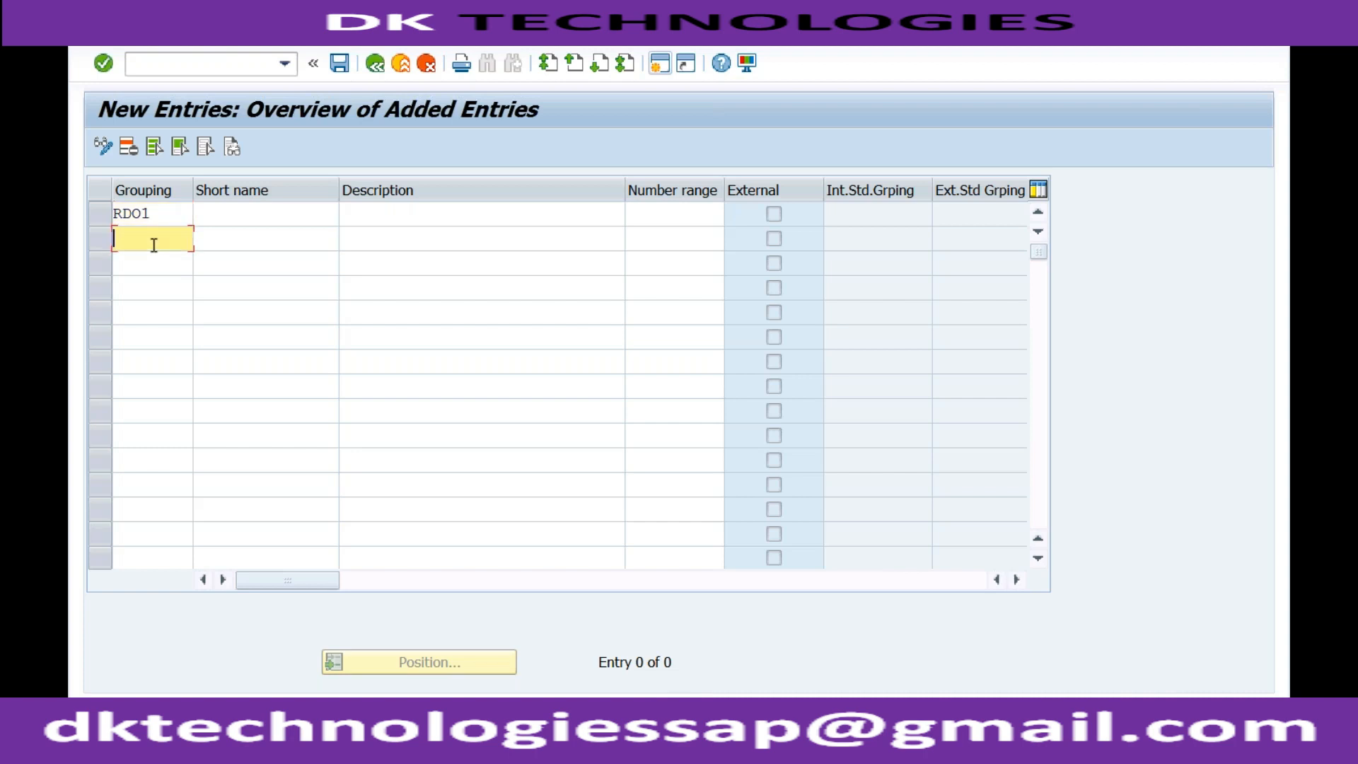
{"action": "type", "text": "RFOR"}
{"action": "left_click", "coordinate": [143, 262]}
{"action": "type", "text": "RIN1"}
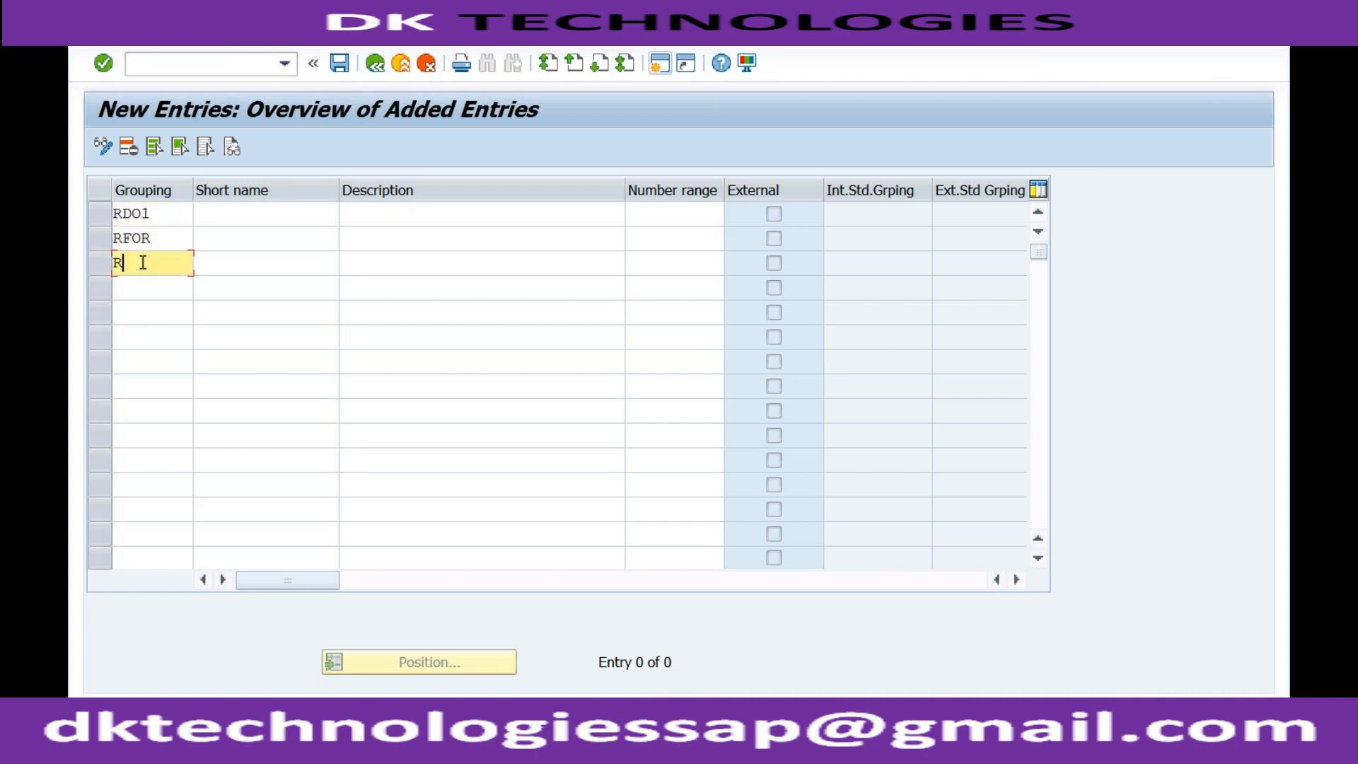
{"action": "left_click", "coordinate": [141, 290]}
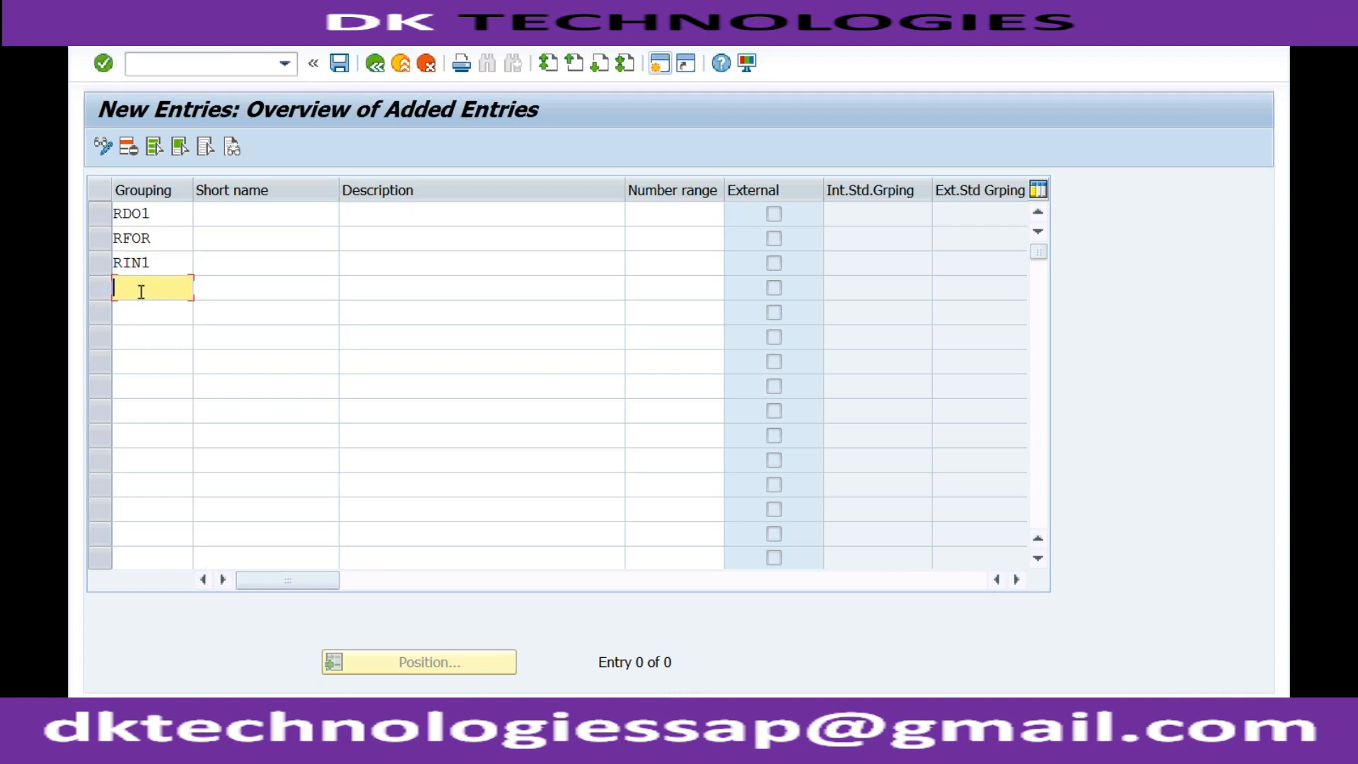
{"action": "type", "text": "RSER"}
Enter the short names Domestic for RDO1, Foreign for RFOR, Interco for RIN1 and Service for RSER
{"action": "left_click", "coordinate": [223, 215]}
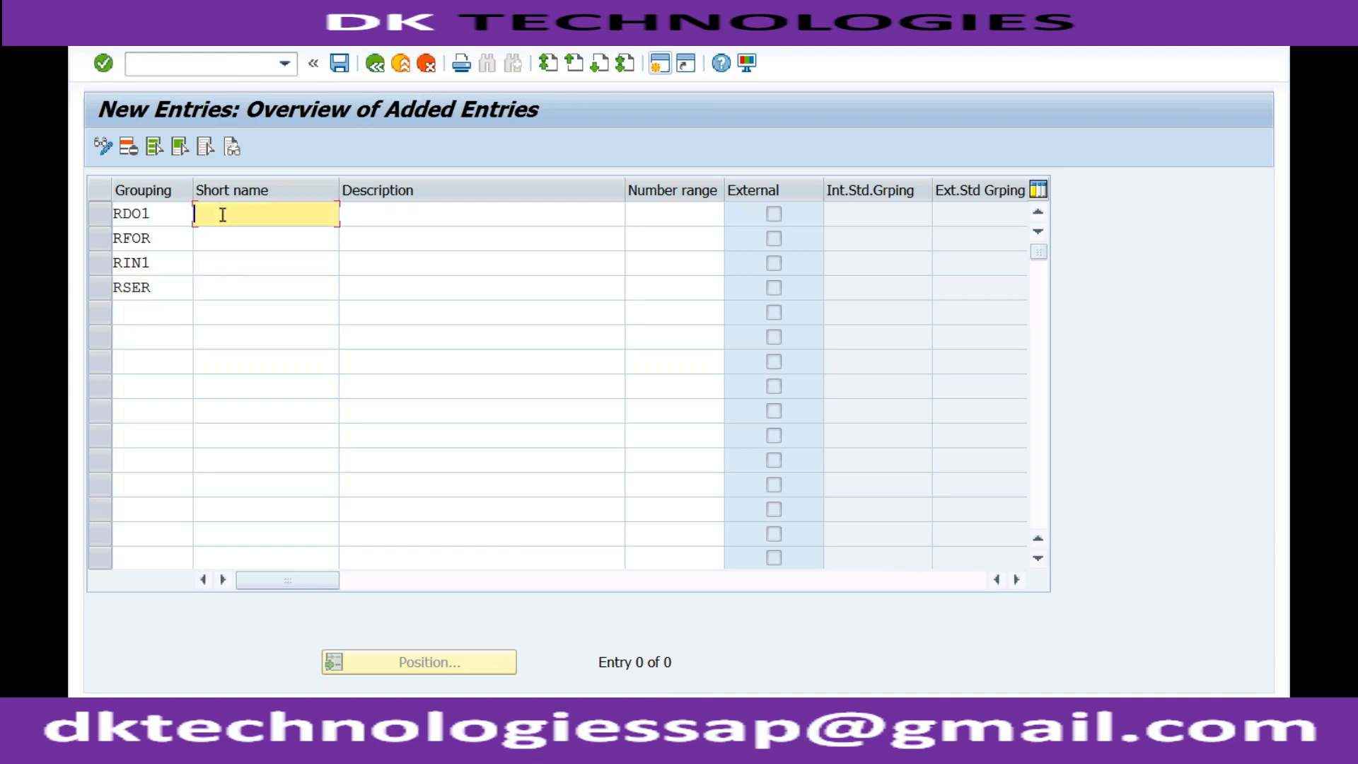
{"action": "type", "text": "Domestic"}
{"action": "left_click", "coordinate": [229, 245]}
{"action": "type", "text": "Foreign"}
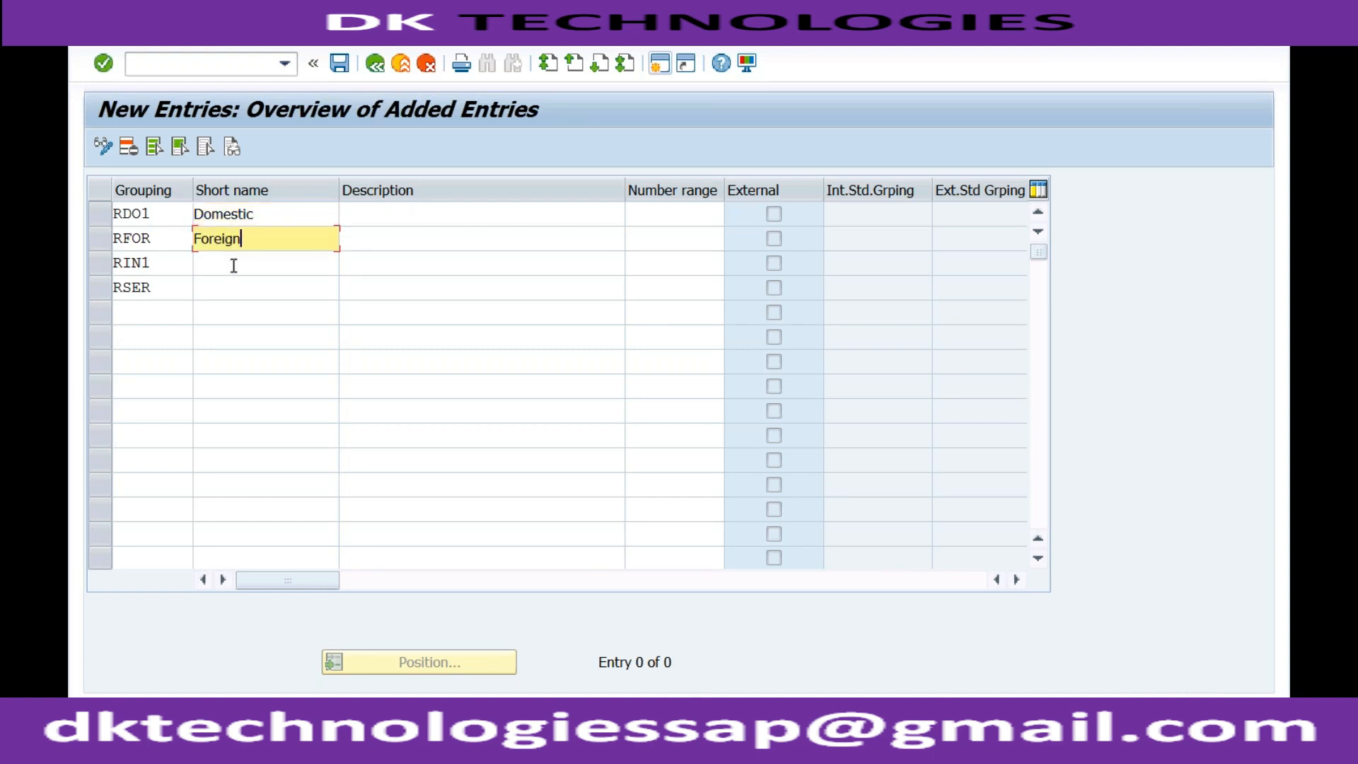
{"action": "left_click", "coordinate": [233, 266]}
{"action": "type", "text": "Interco"}
{"action": "left_click", "coordinate": [232, 286]}
{"action": "type", "text": "Service"}
Append "- RECH" to the short names of all four new groupings
{"action": "left_click", "coordinate": [279, 216]}
{"action": "type", "text": "- RECH"}
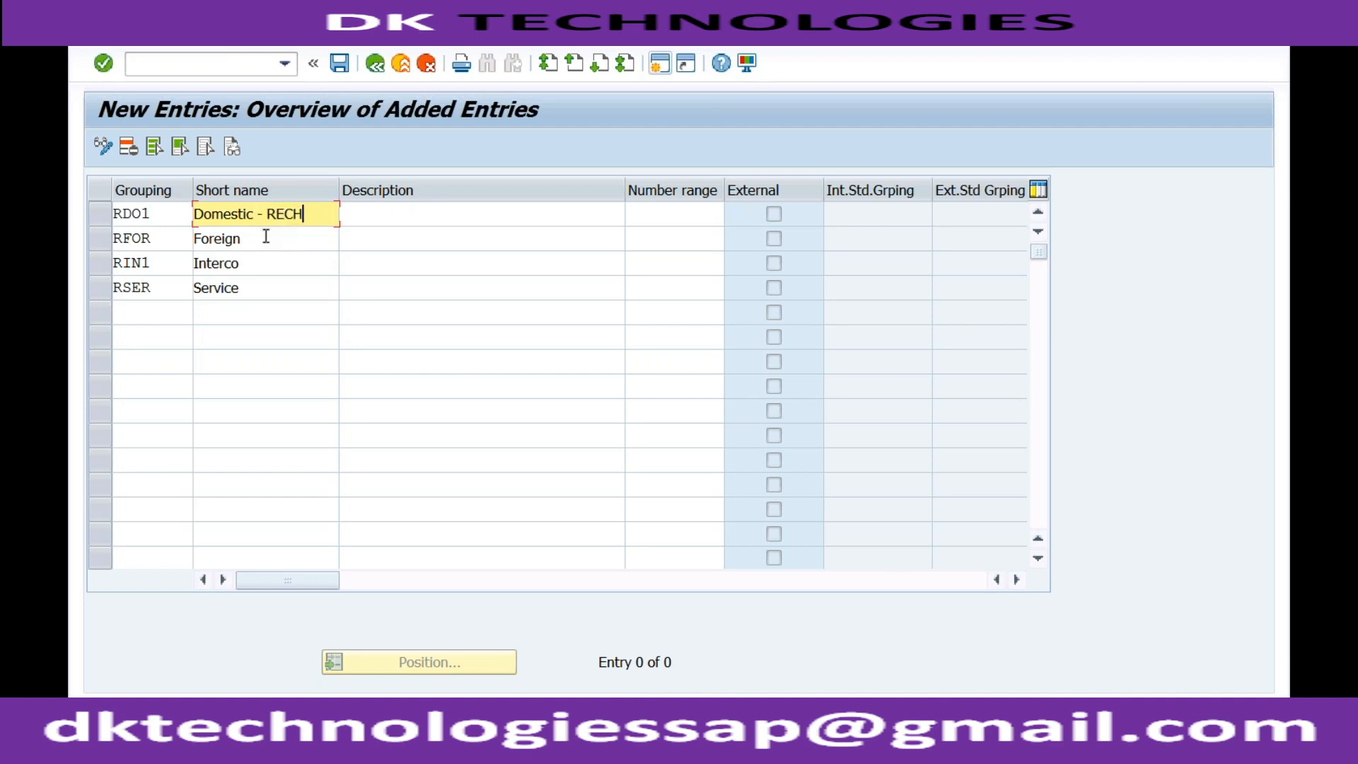
{"action": "left_click", "coordinate": [265, 239]}
{"action": "type", "text": "- RECH"}
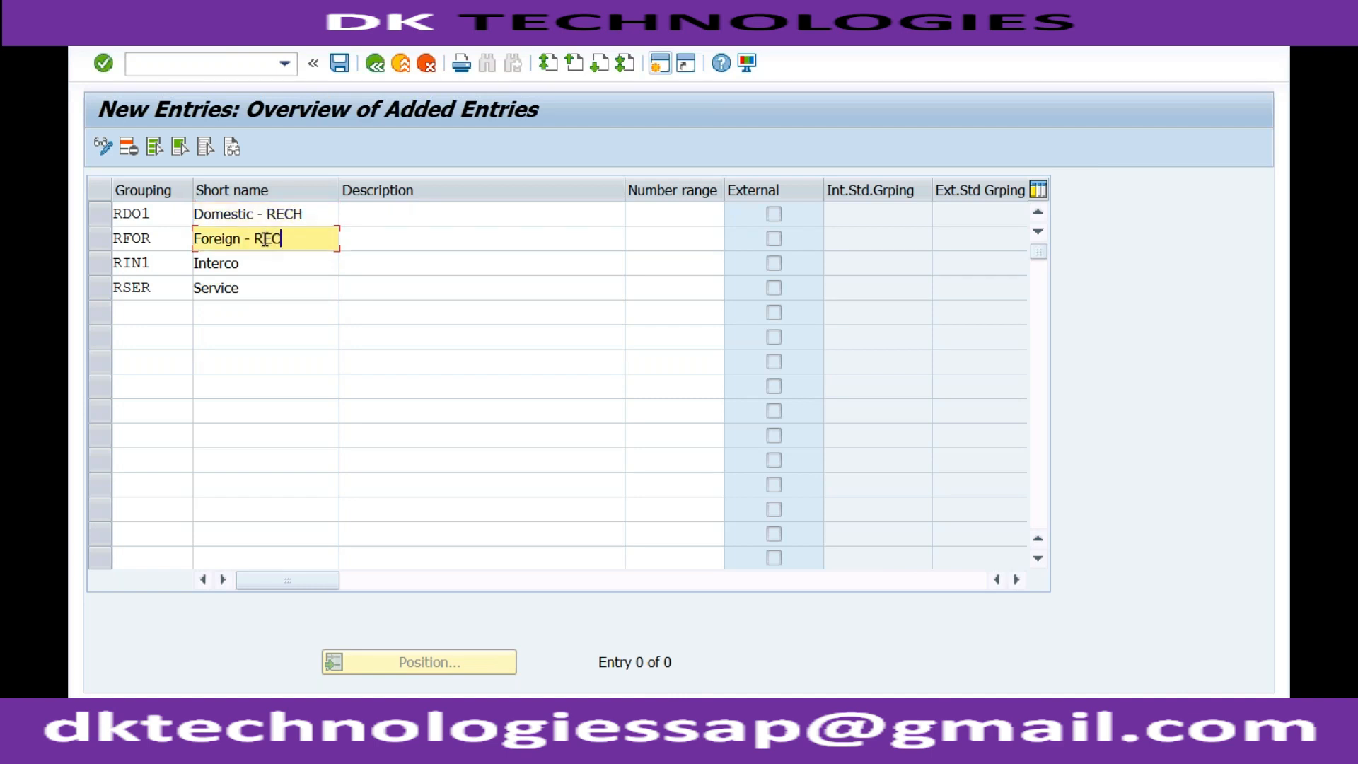
{"action": "left_click", "coordinate": [270, 265]}
{"action": "type", "text": "-"}
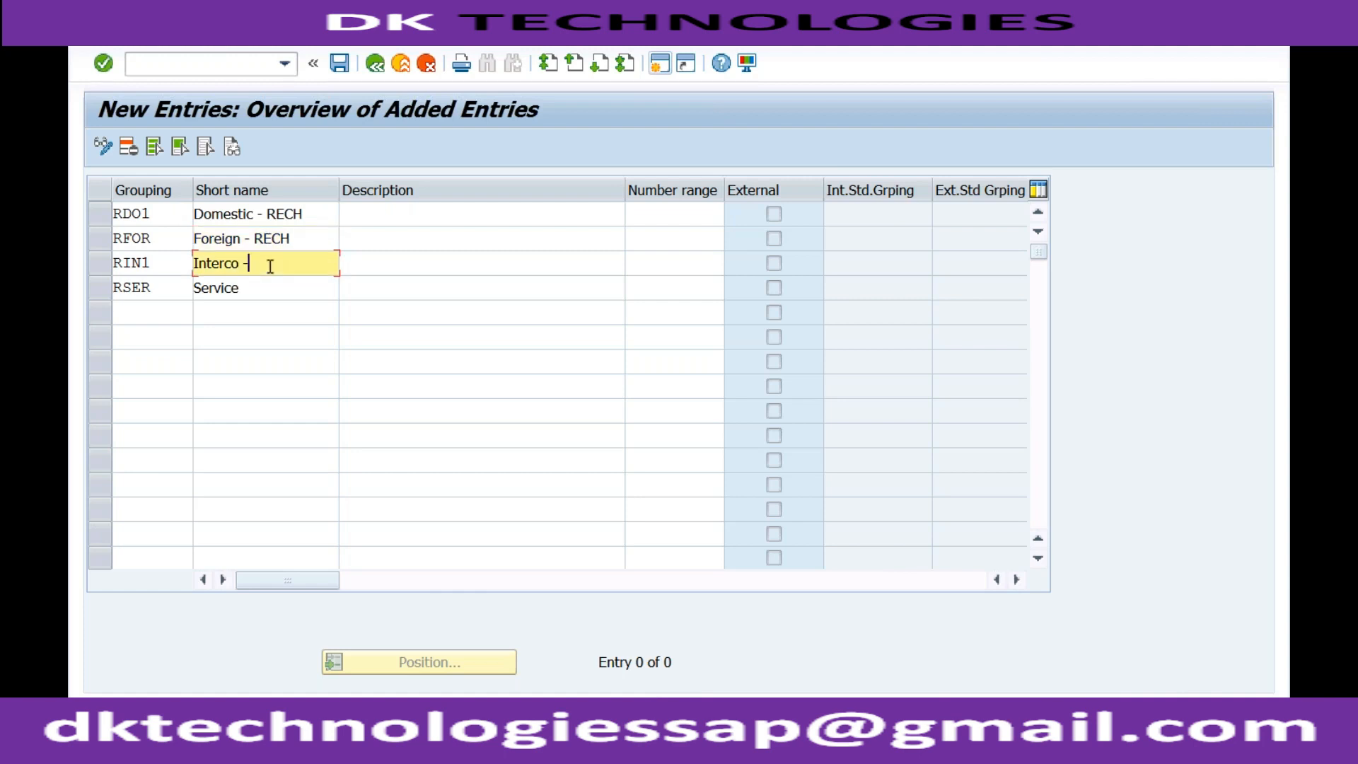
{"action": "type", "text": " RECH"}
{"action": "left_click", "coordinate": [264, 289]}
{"action": "type", "text": "- RECH"}
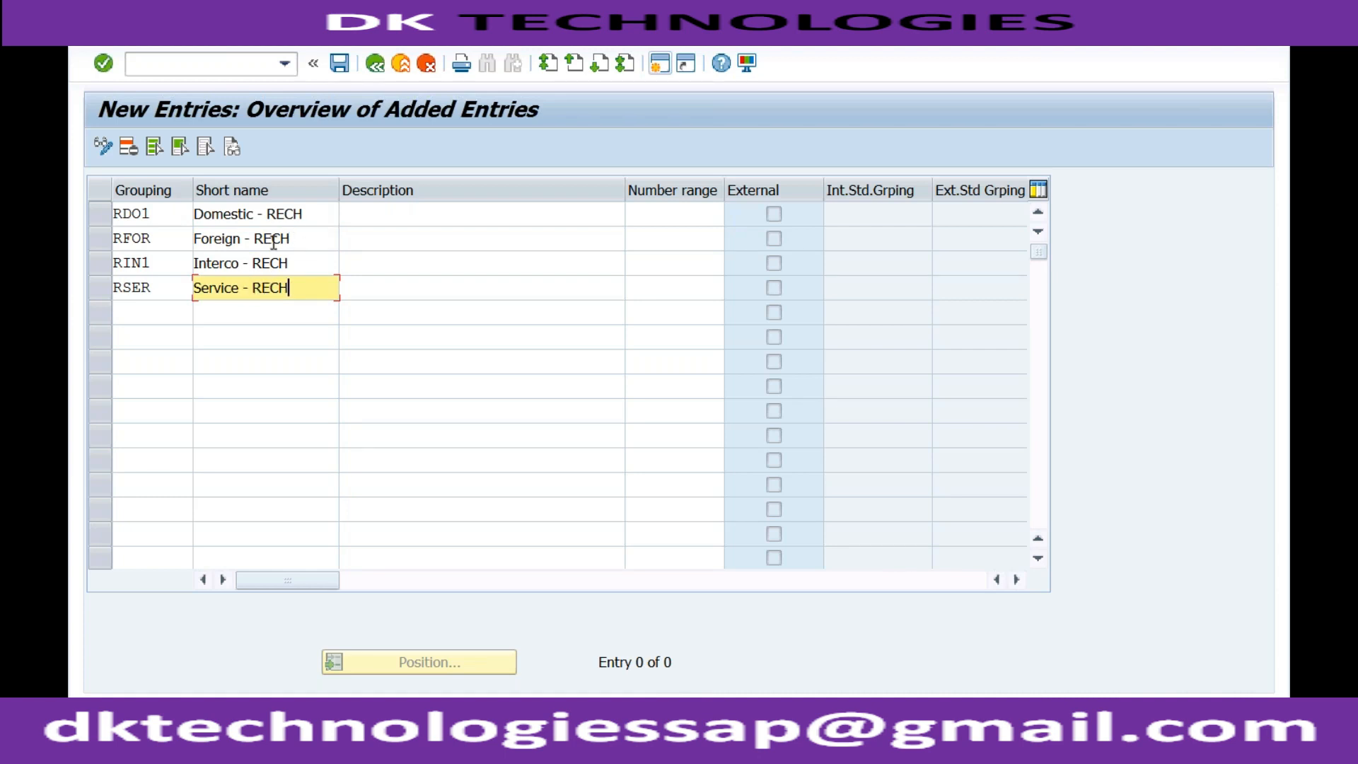
{"action": "left_click", "coordinate": [304, 269]}
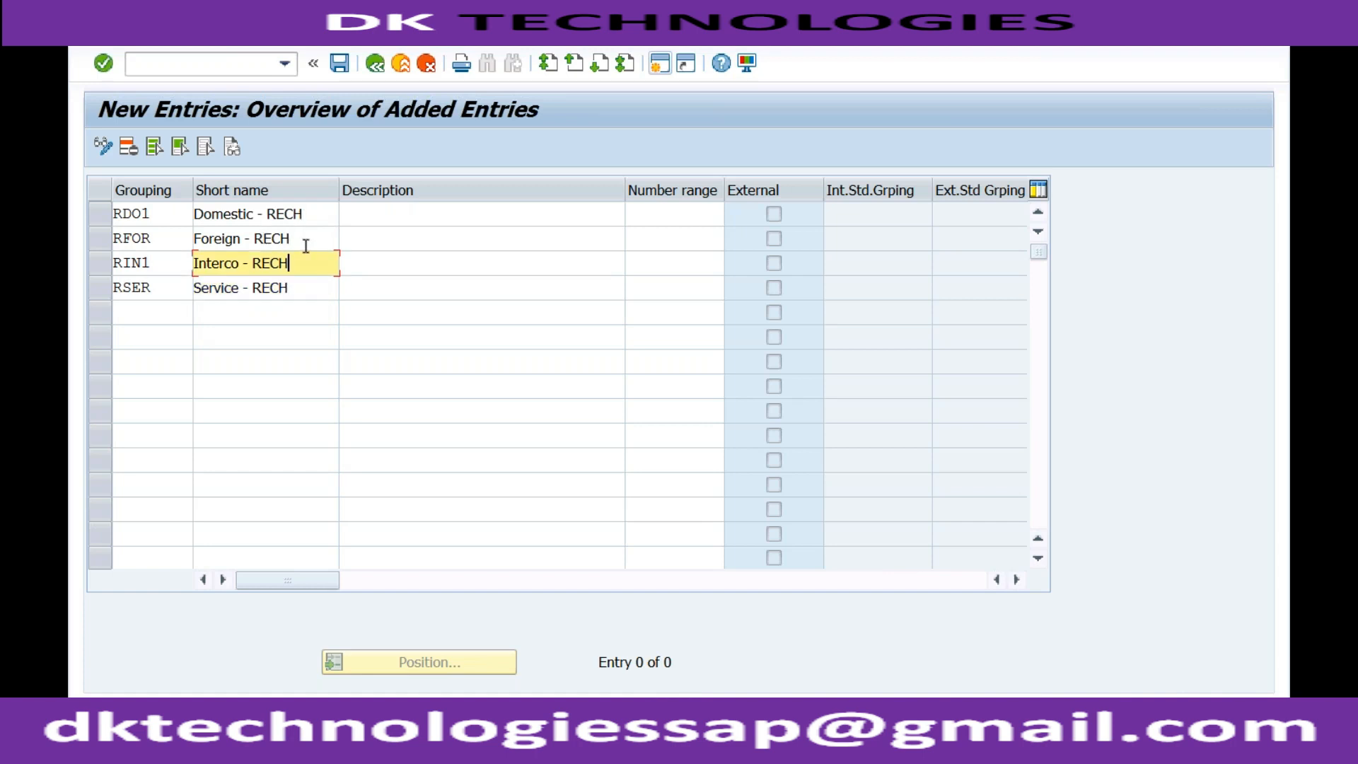
Assign number range BD to the groupings RDO1 and RFOR
{"action": "left_click", "coordinate": [306, 244]}
{"action": "left_click", "coordinate": [315, 215]}
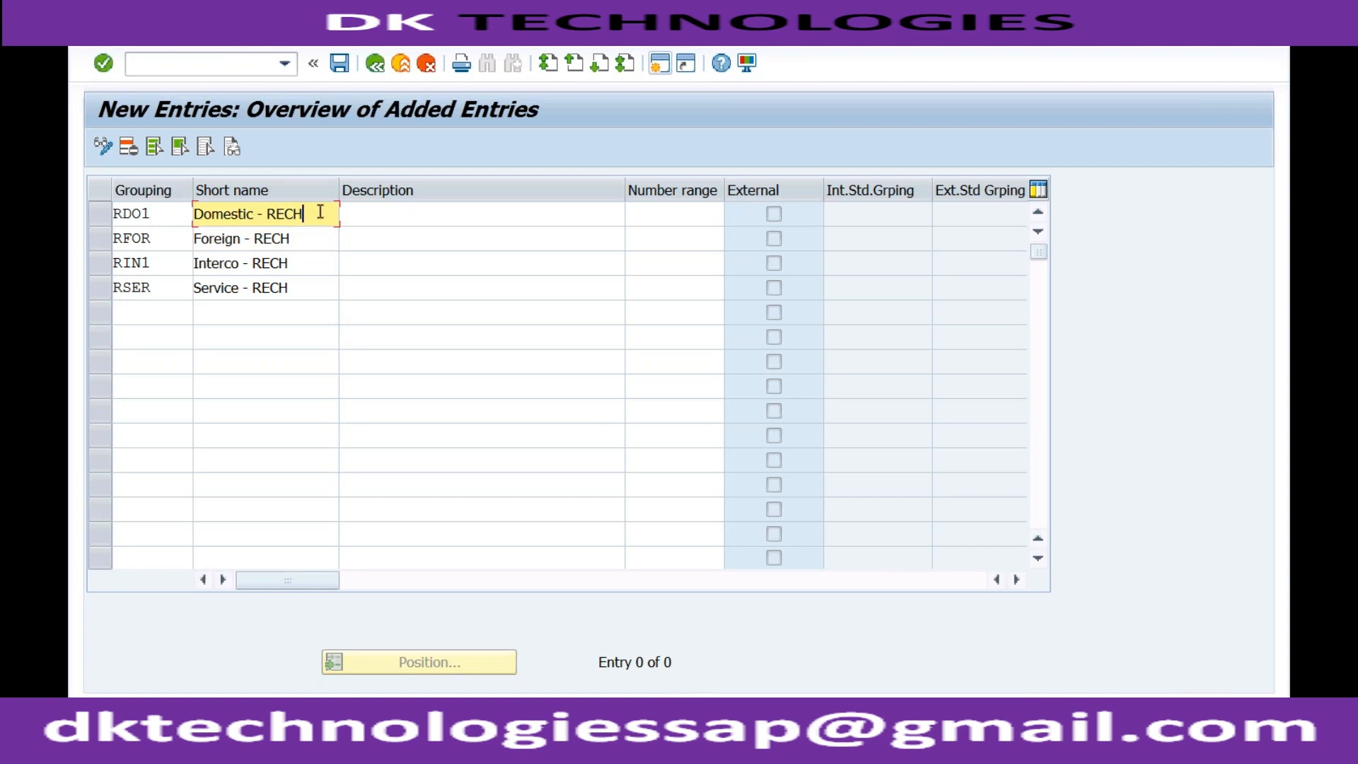
{"action": "left_click", "coordinate": [419, 219]}
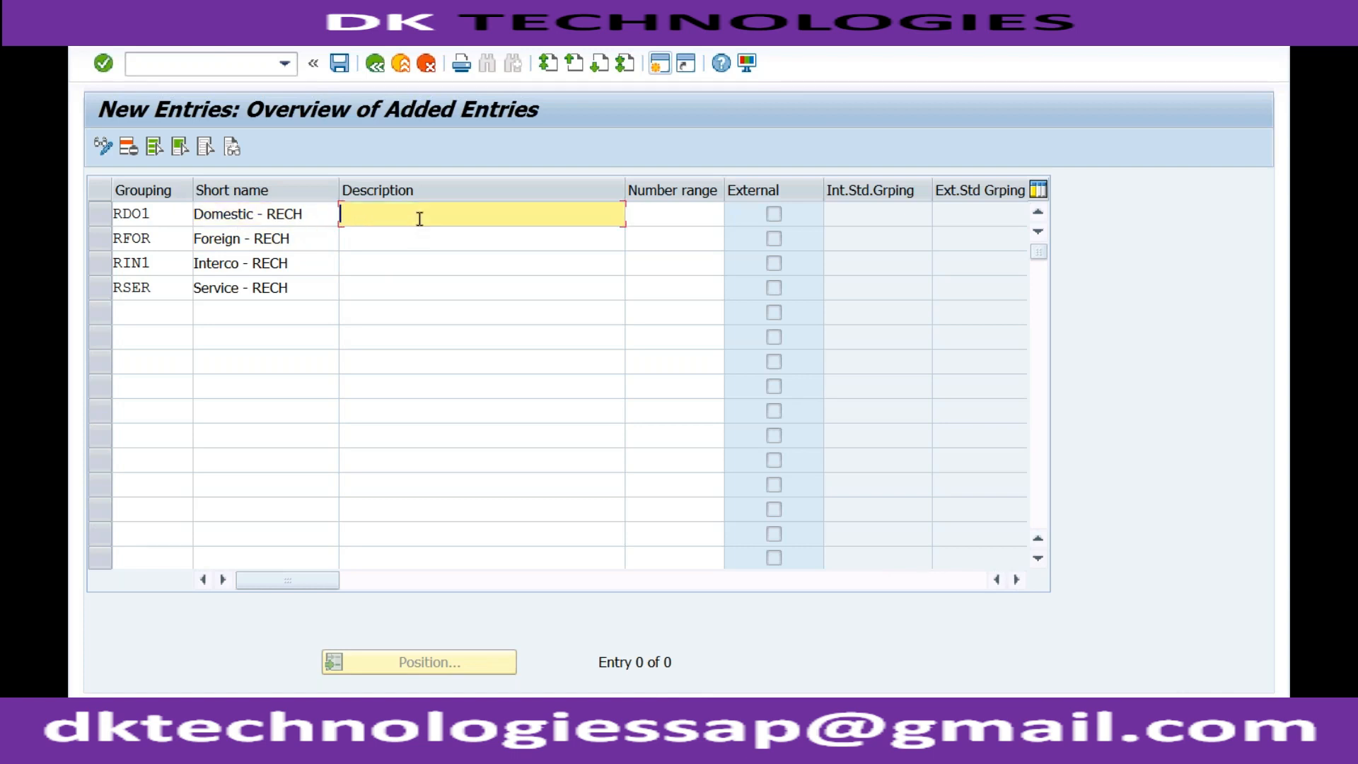
{"action": "left_click", "coordinate": [660, 211]}
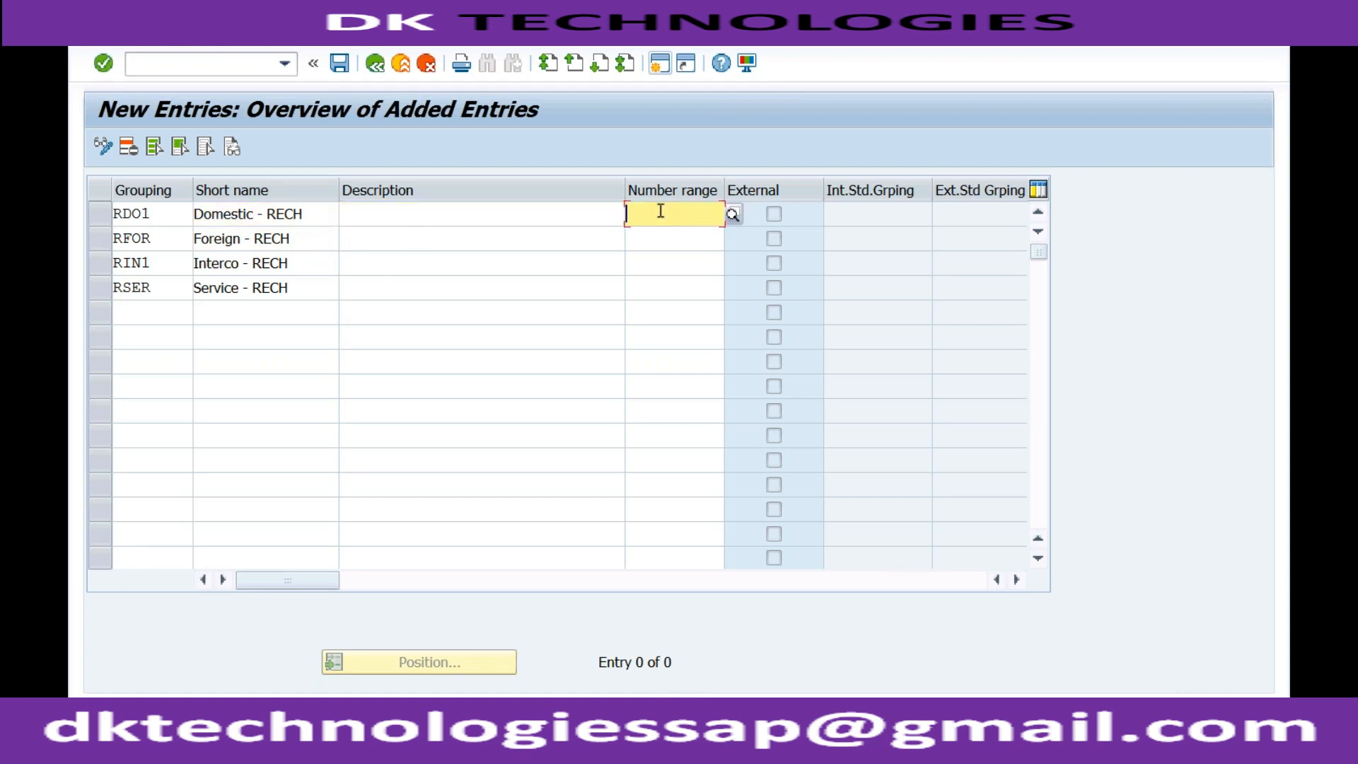
{"action": "type", "text": "BD"}
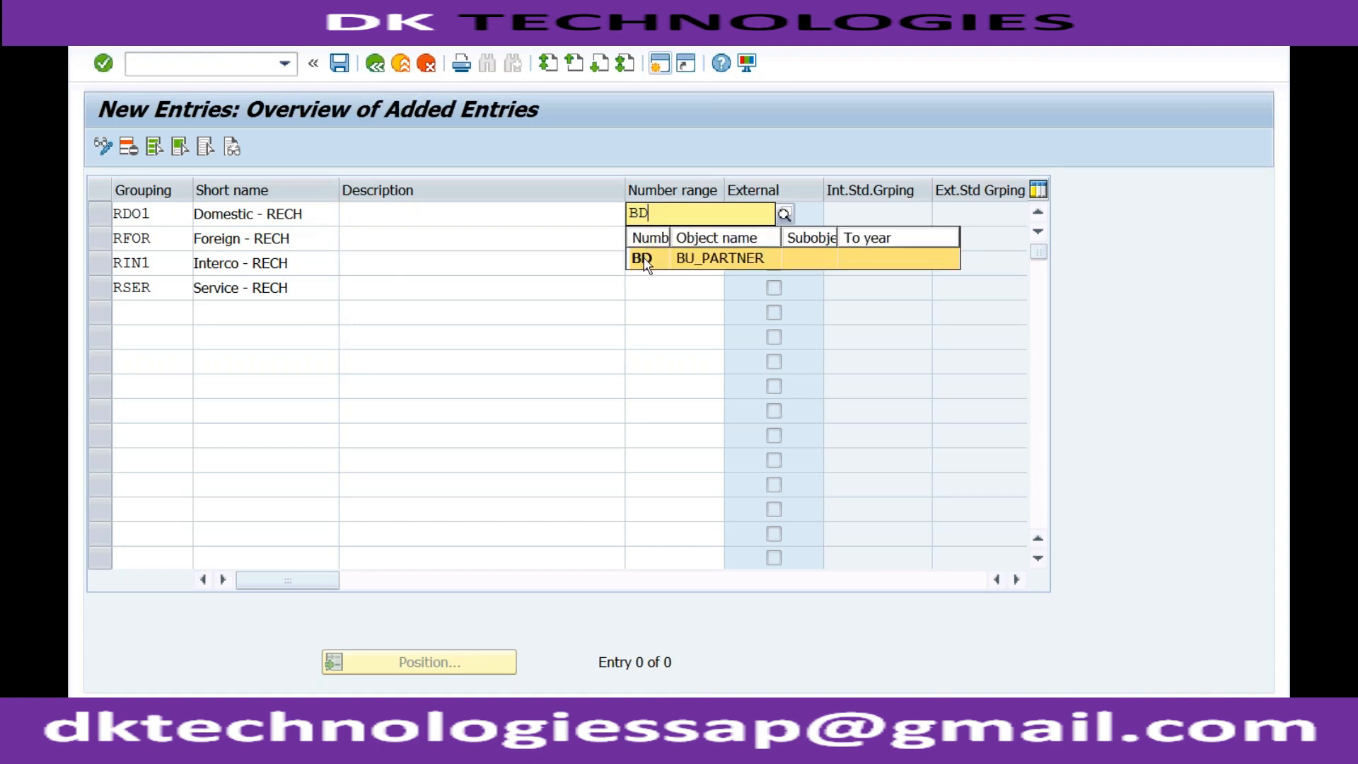
{"action": "left_click", "coordinate": [645, 249]}
{"action": "left_click", "coordinate": [645, 246]}
{"action": "type", "text": "BD"}
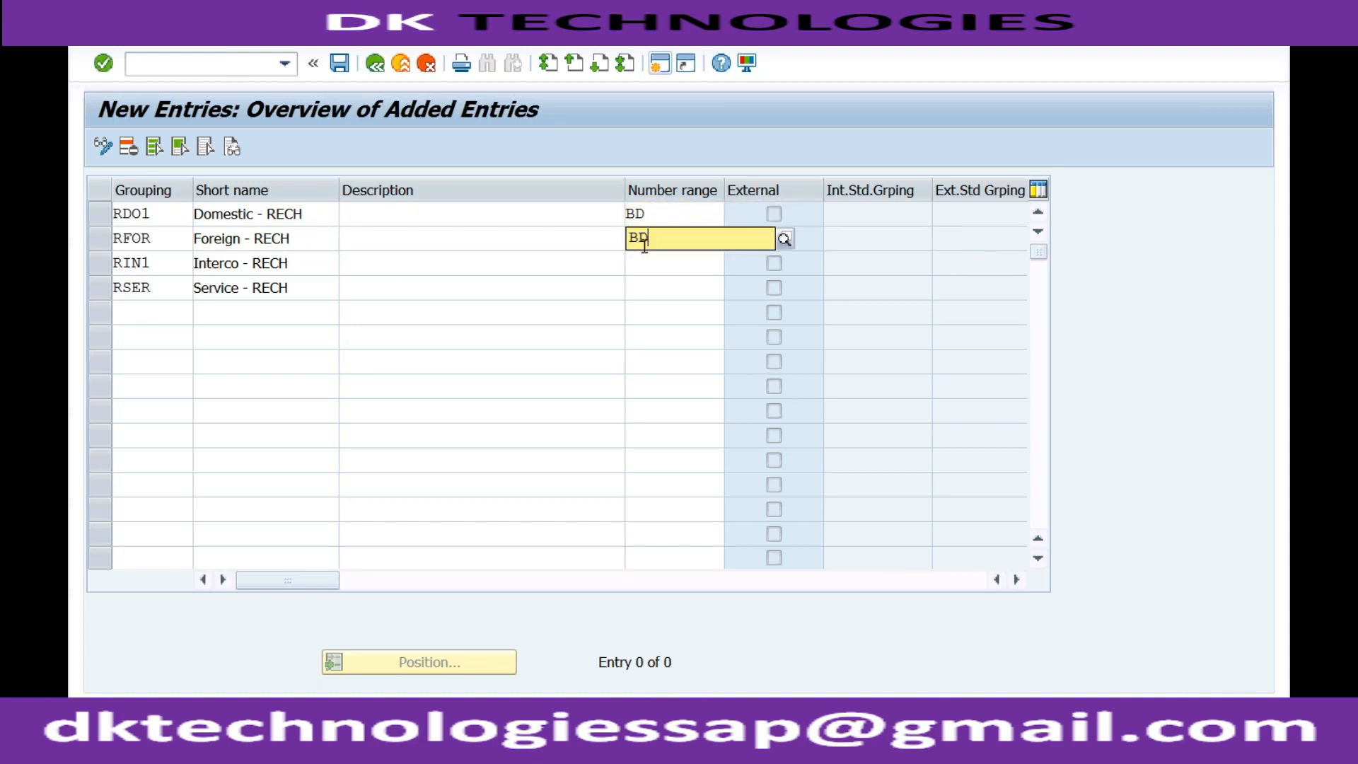
Assign number range BD to the groupings RIN1 and RSER, and save the new entries
{"action": "left_click", "coordinate": [646, 271]}
{"action": "left_click", "coordinate": [646, 267]}
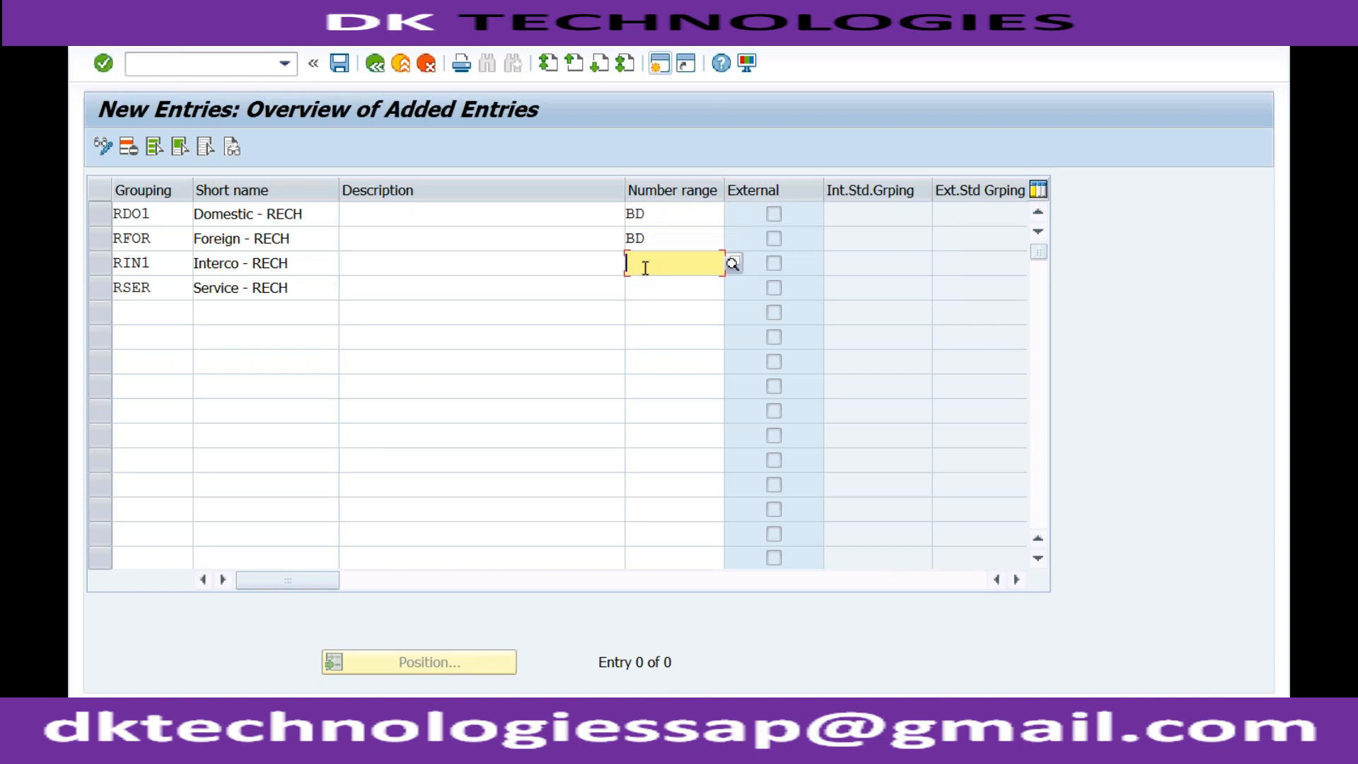
{"action": "type", "text": "BD"}
{"action": "left_click", "coordinate": [640, 308]}
{"action": "left_click", "coordinate": [639, 292]}
{"action": "type", "text": "BD"}
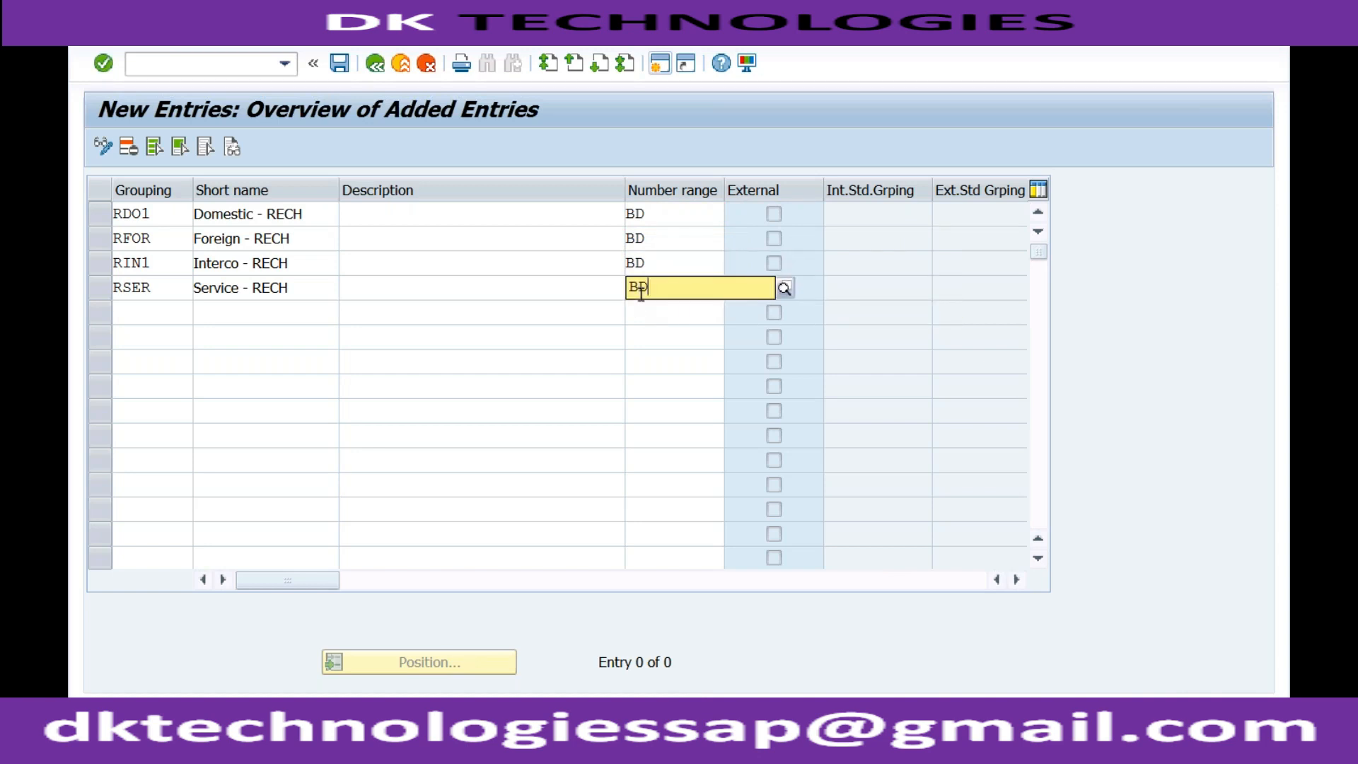
{"action": "key", "text": "Return"}
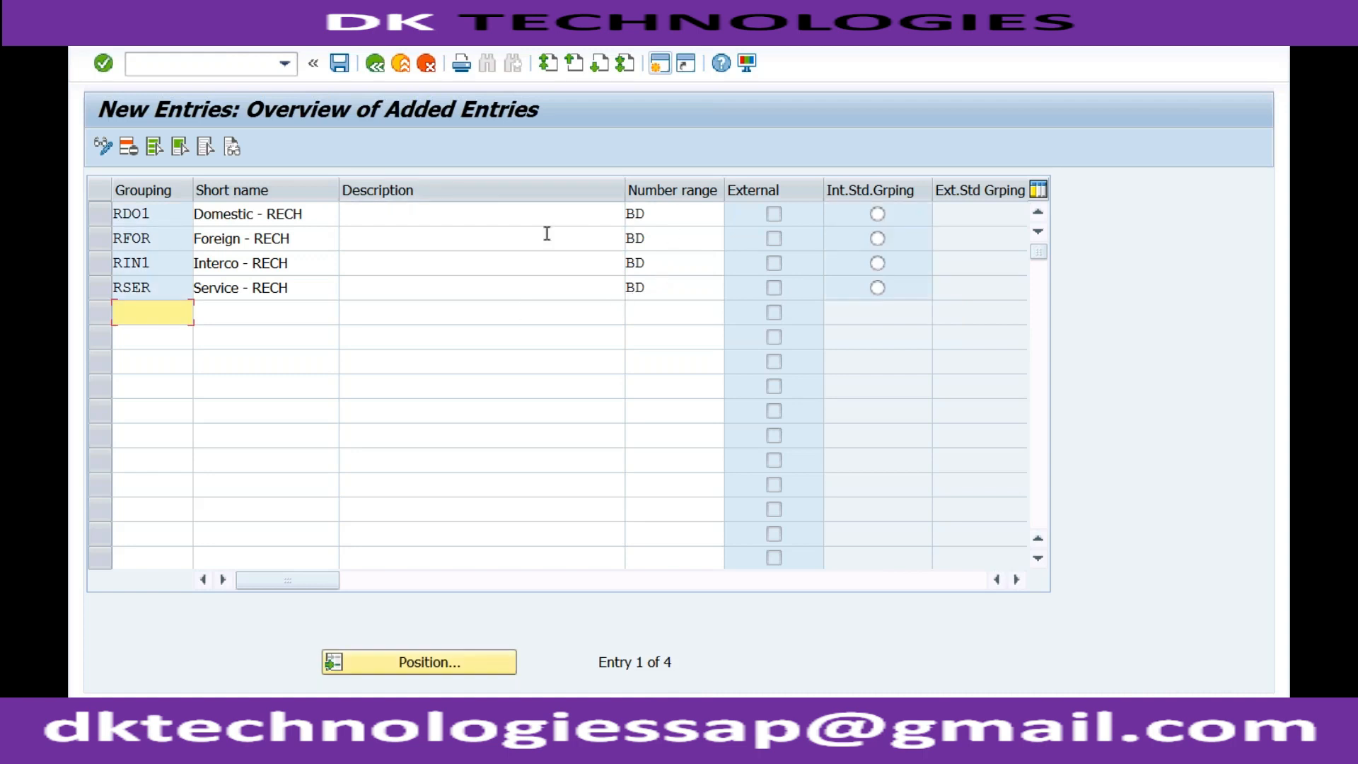
{"action": "left_click", "coordinate": [340, 63]}
{"action": "left_click", "coordinate": [309, 216]}
{"action": "left_click", "coordinate": [302, 238]}
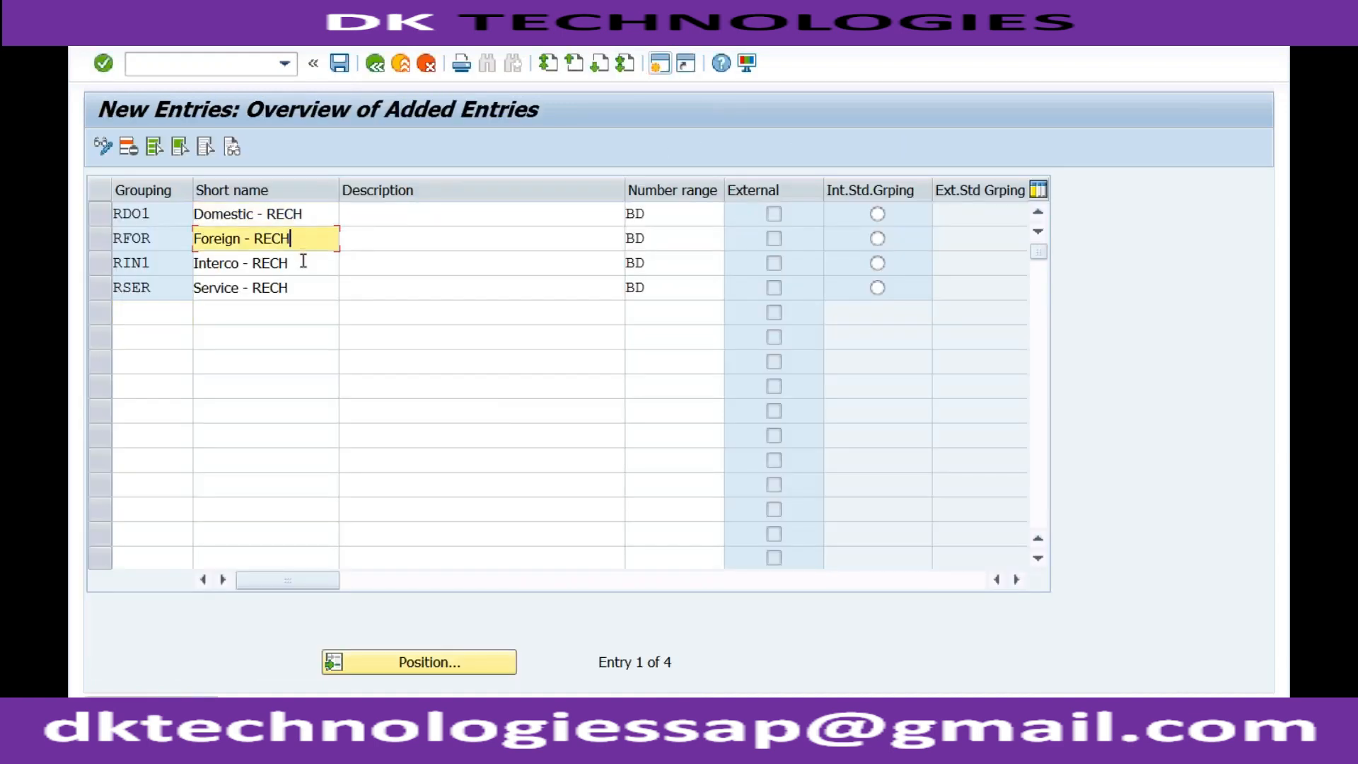
{"action": "left_click", "coordinate": [301, 269]}
{"action": "left_click", "coordinate": [301, 287]}
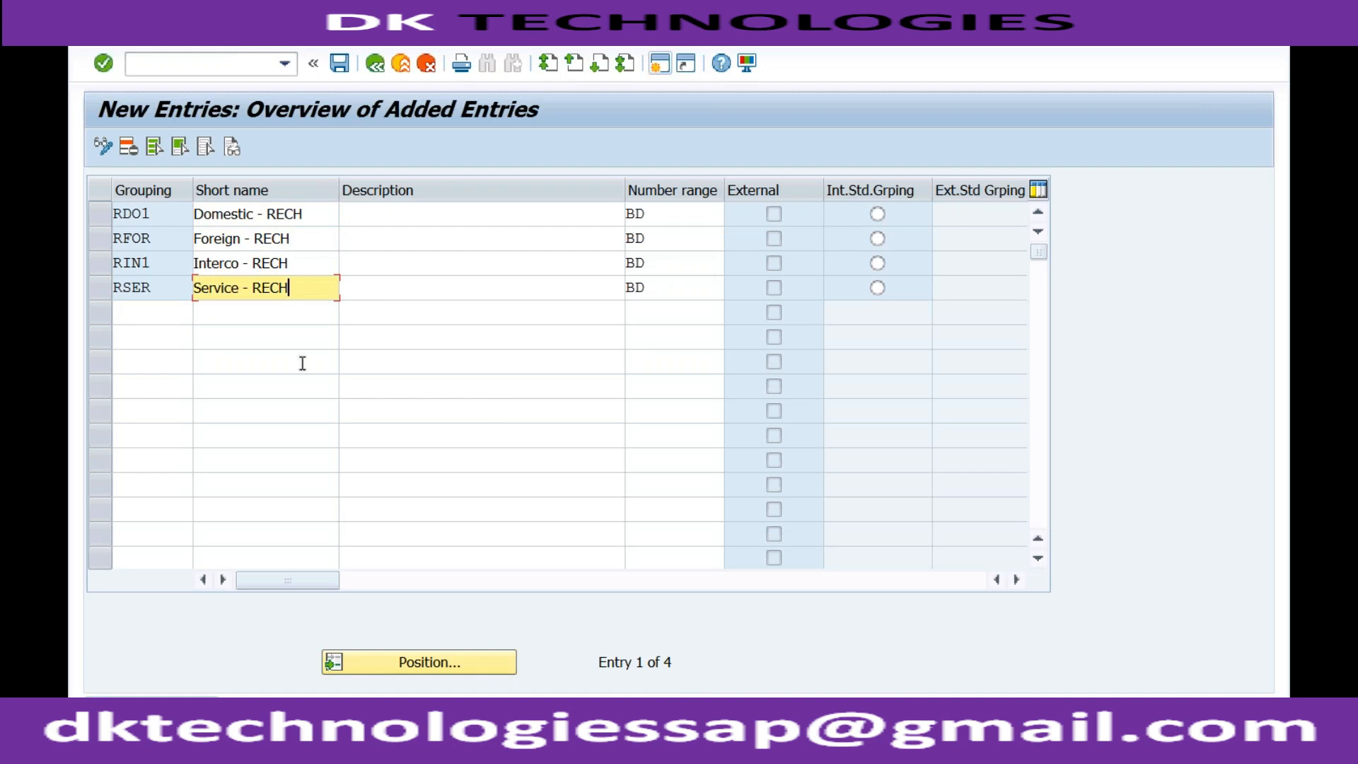
Switch to the business partner session, restart transaction BP, and start creating an organization
{"action": "left_click", "coordinate": [357, 728]}
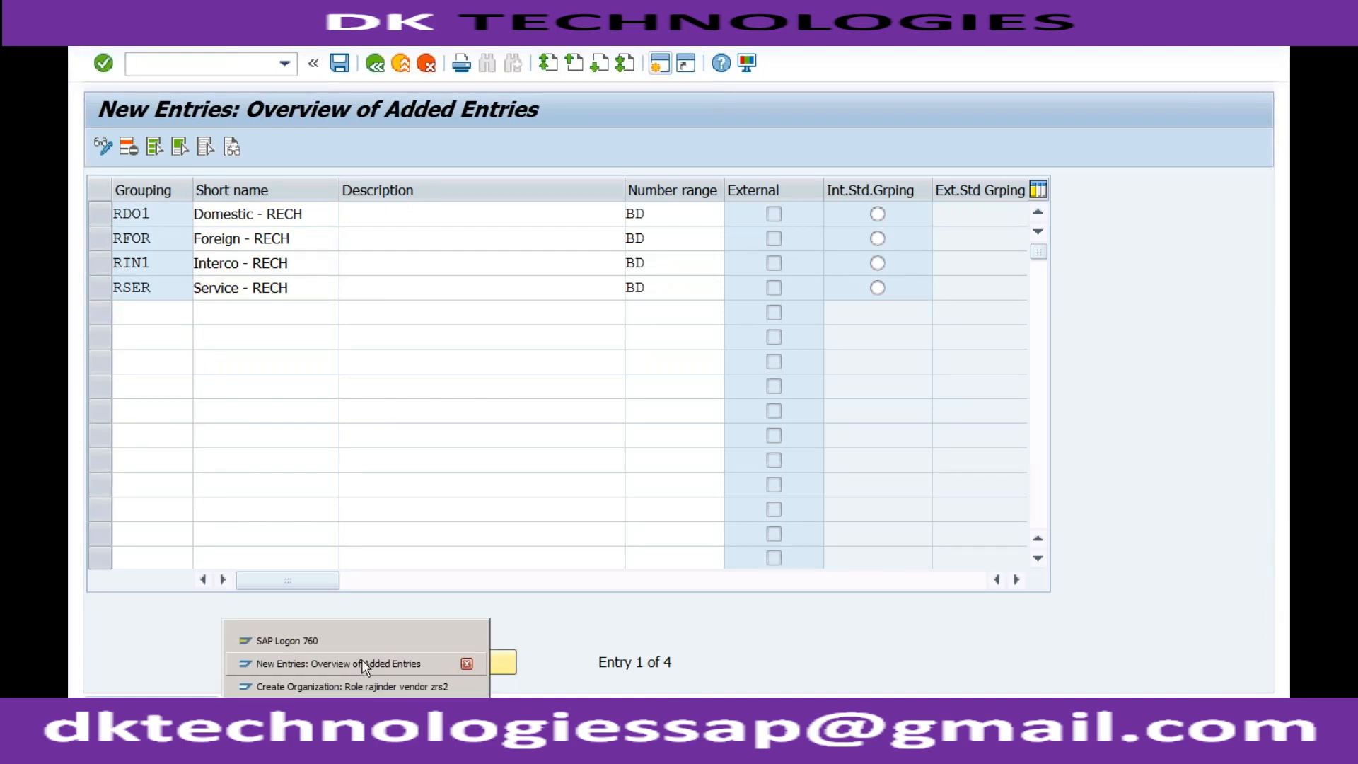
{"action": "left_click", "coordinate": [358, 682]}
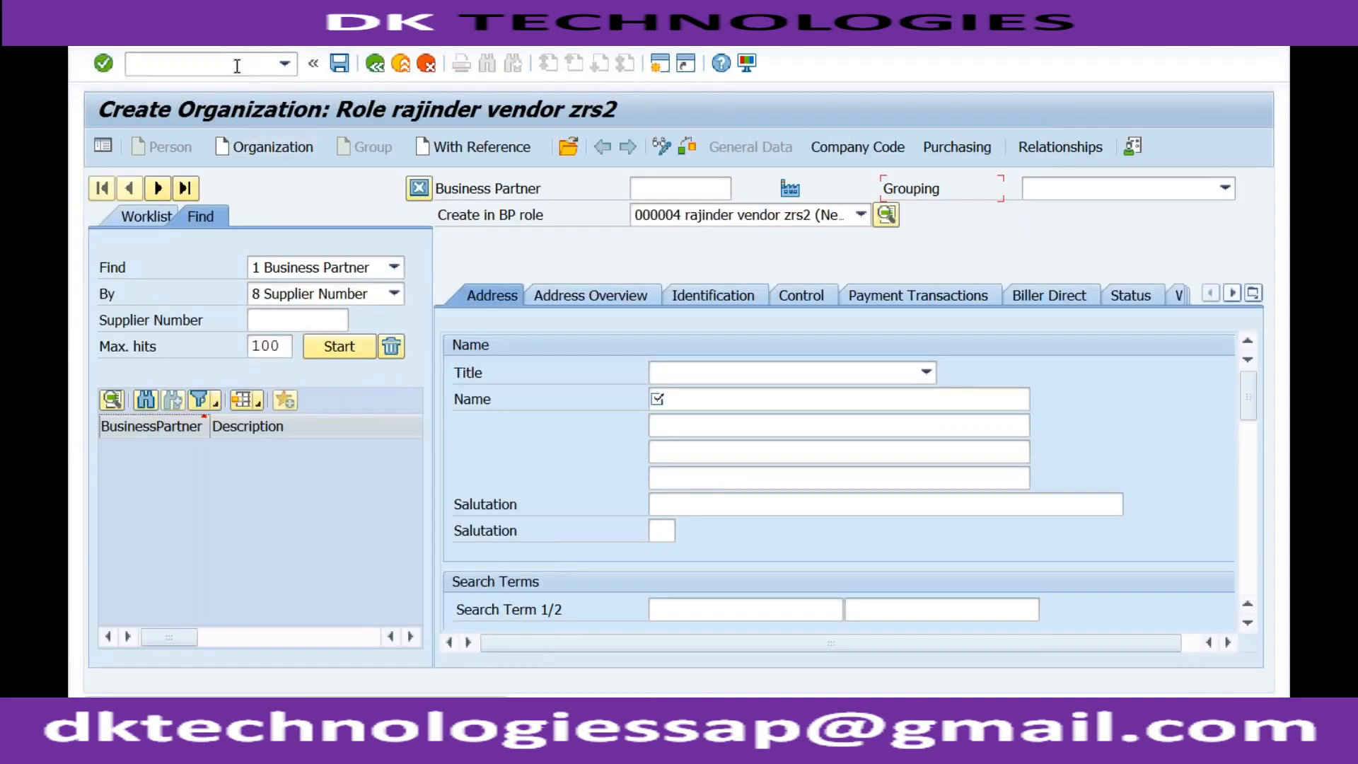
{"action": "left_click", "coordinate": [237, 66]}
{"action": "type", "text": "/nbp"}
{"action": "key", "text": "Return"}
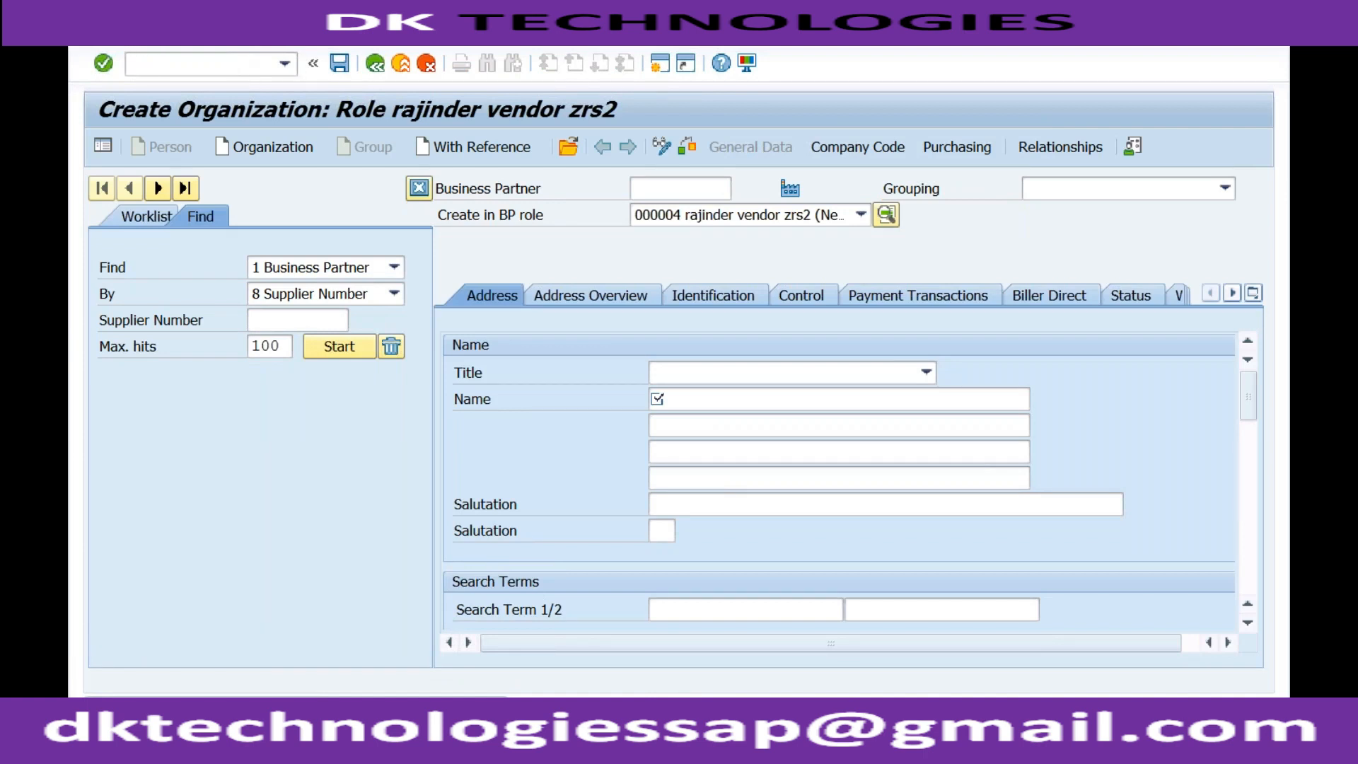
{"action": "left_click", "coordinate": [269, 147]}
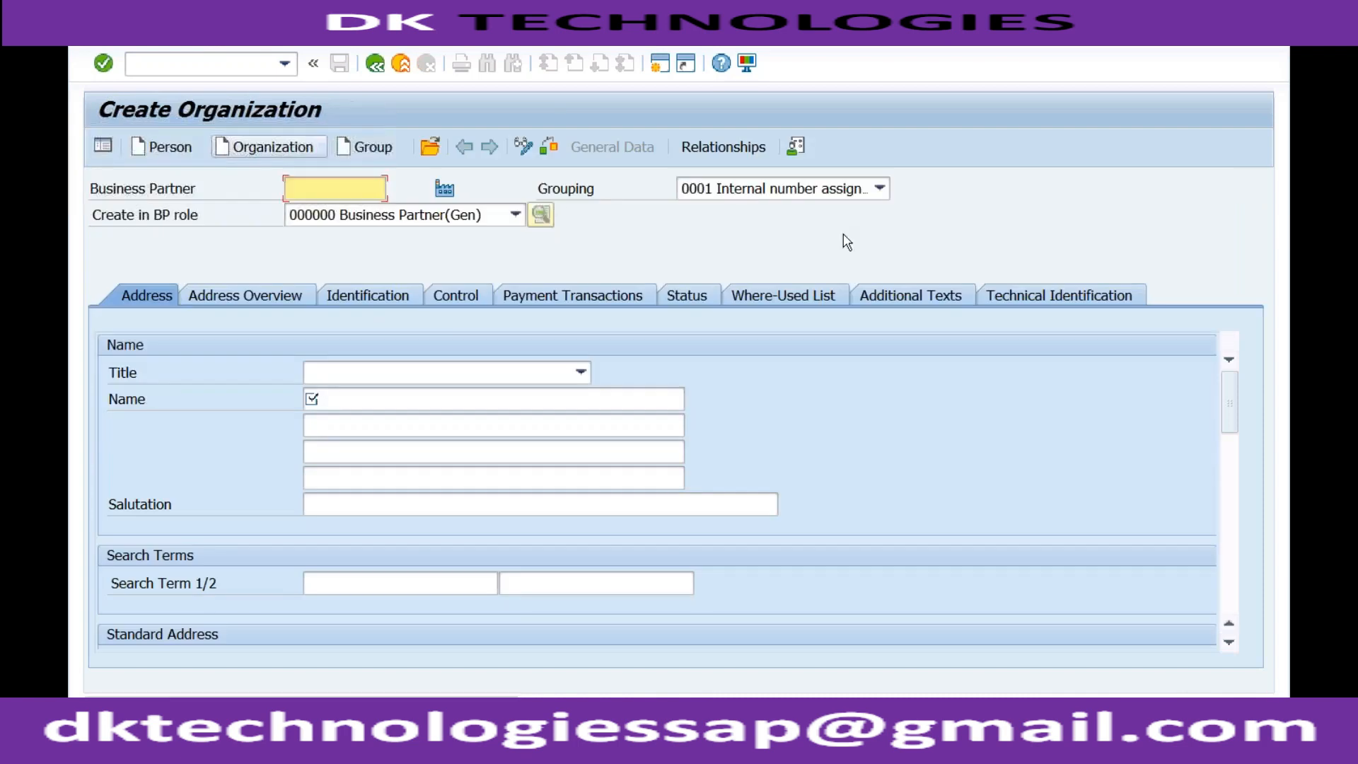
Examine the Grouping choices for the new organization, looking for RDO1, RFOR, RIN1 and RSER and their descriptions
{"action": "left_click", "coordinate": [879, 189]}
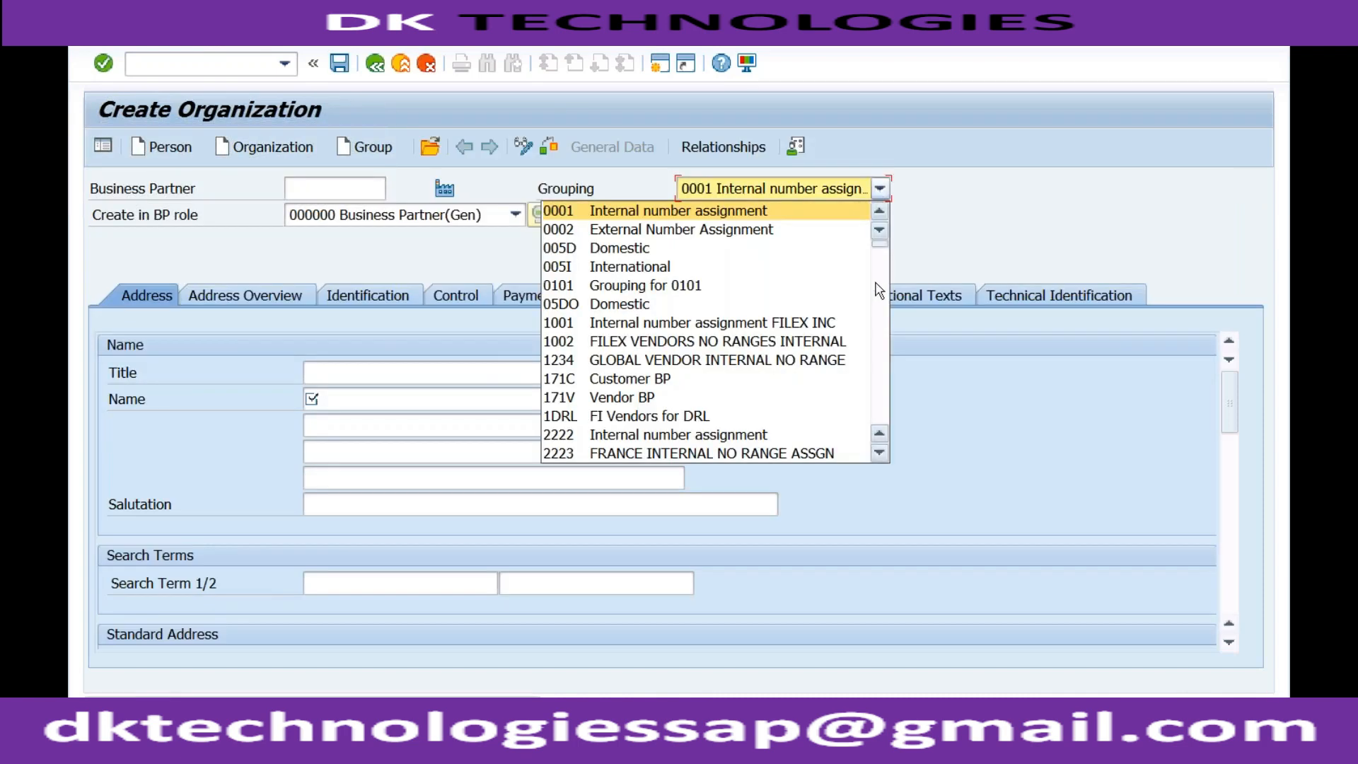
{"action": "key", "text": "r"}
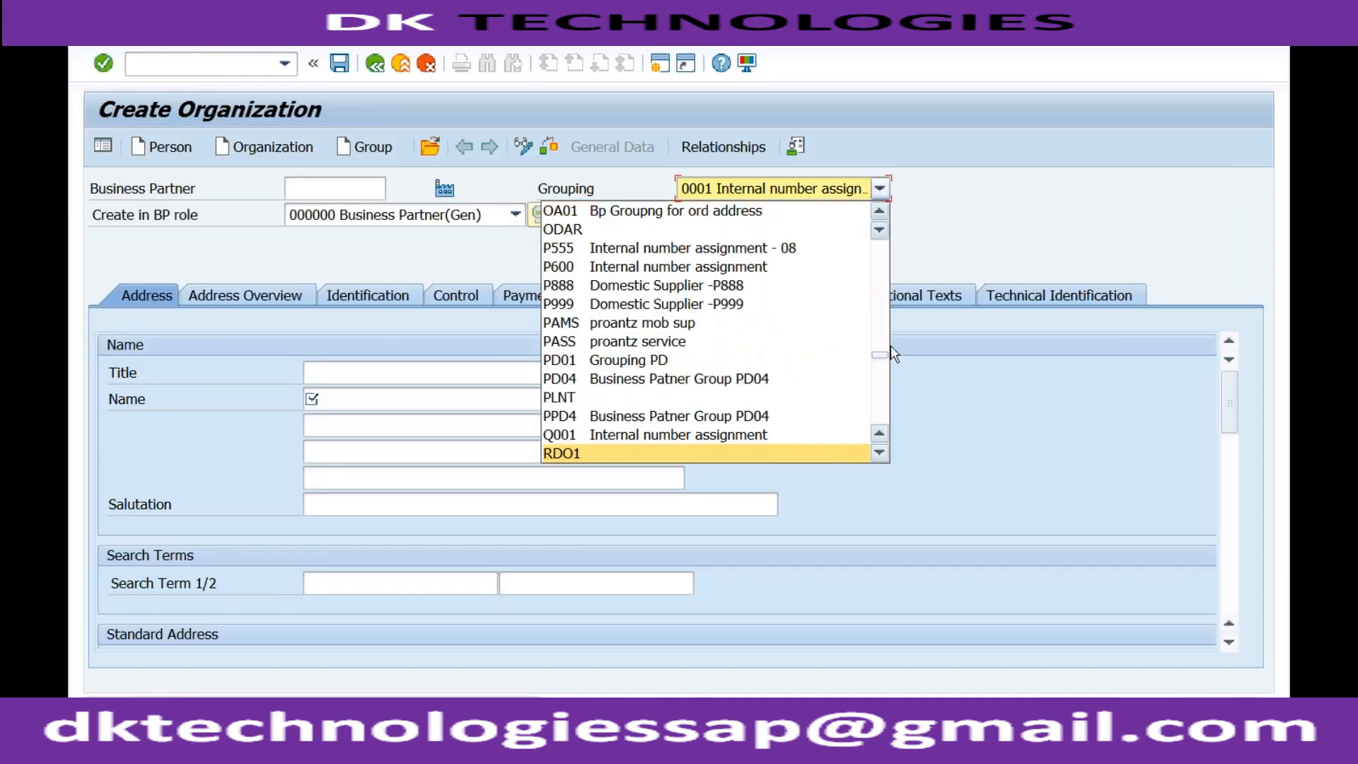
{"action": "left_click", "coordinate": [881, 452]}
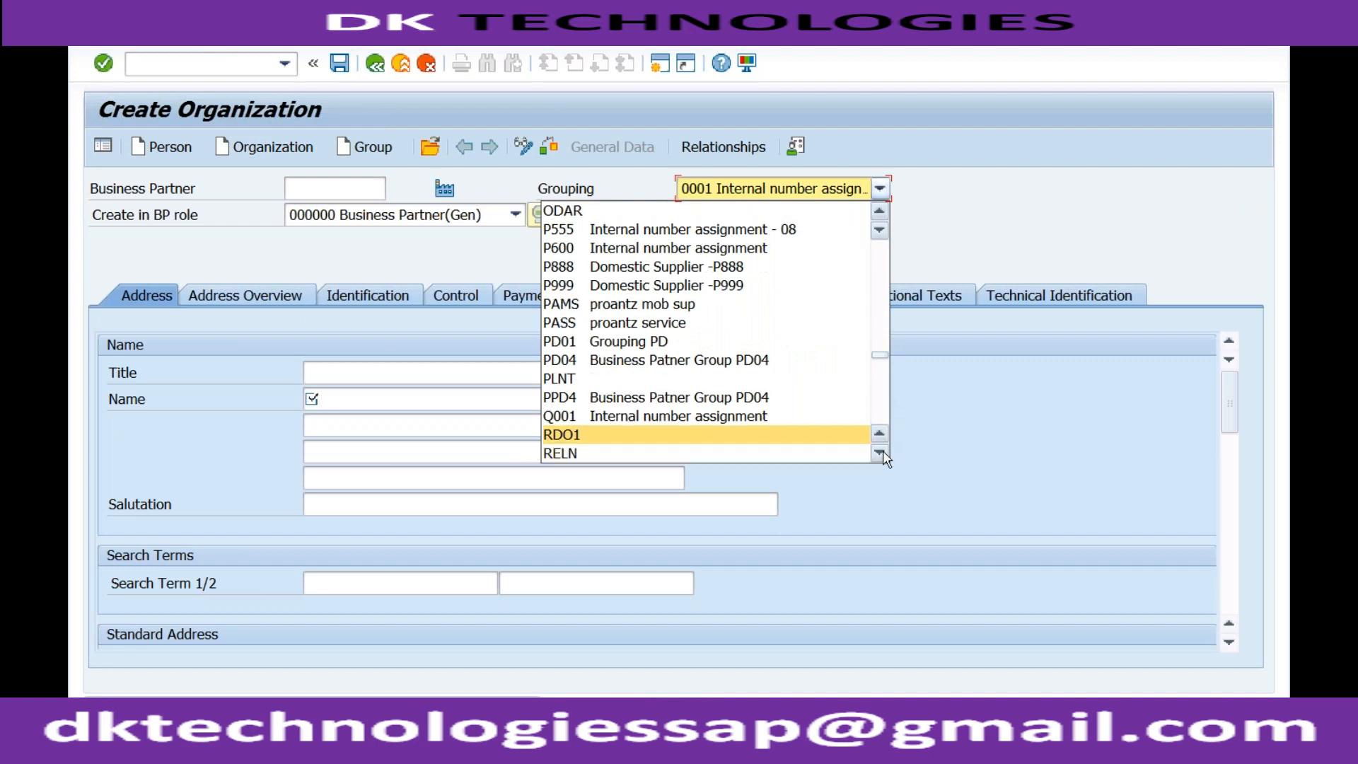
{"action": "left_click", "coordinate": [881, 452]}
{"action": "left_click", "coordinate": [881, 453]}
{"action": "left_click", "coordinate": [881, 452]}
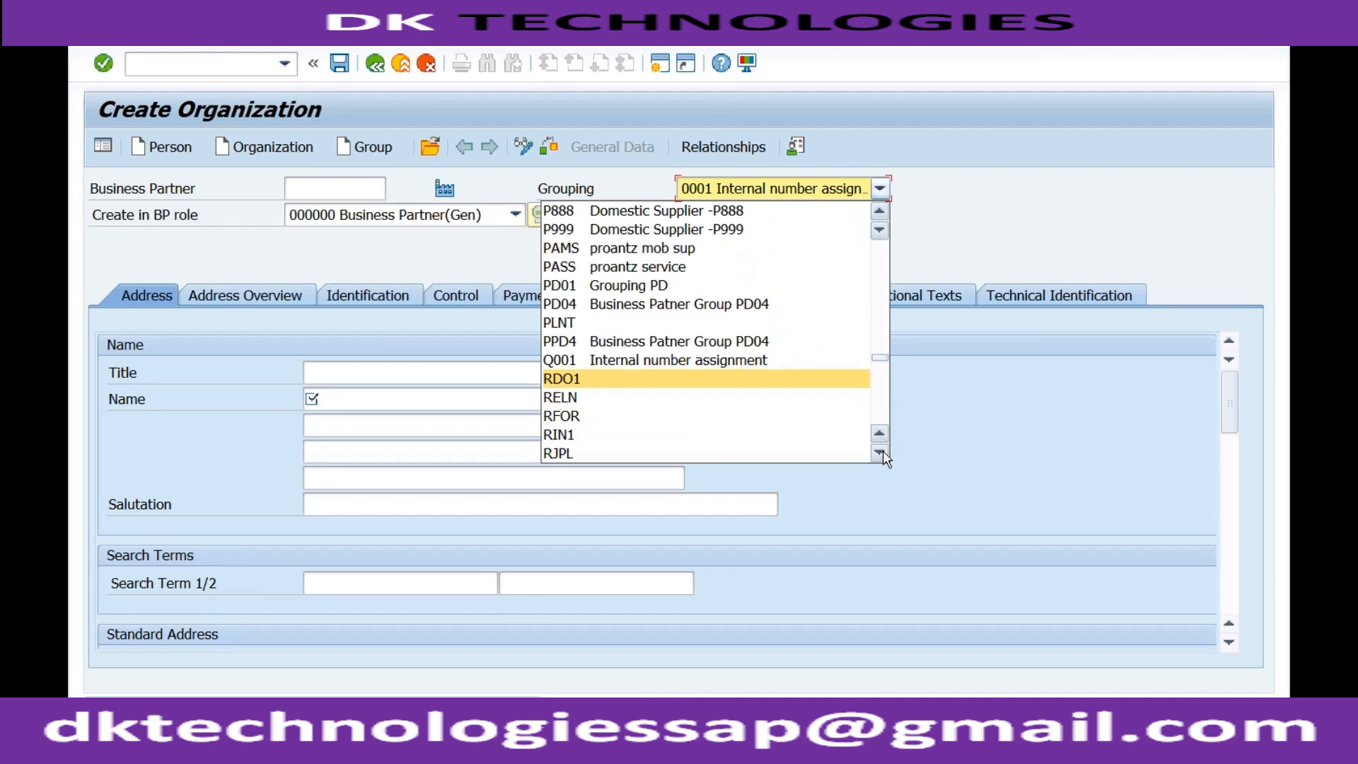
{"action": "left_click", "coordinate": [882, 452]}
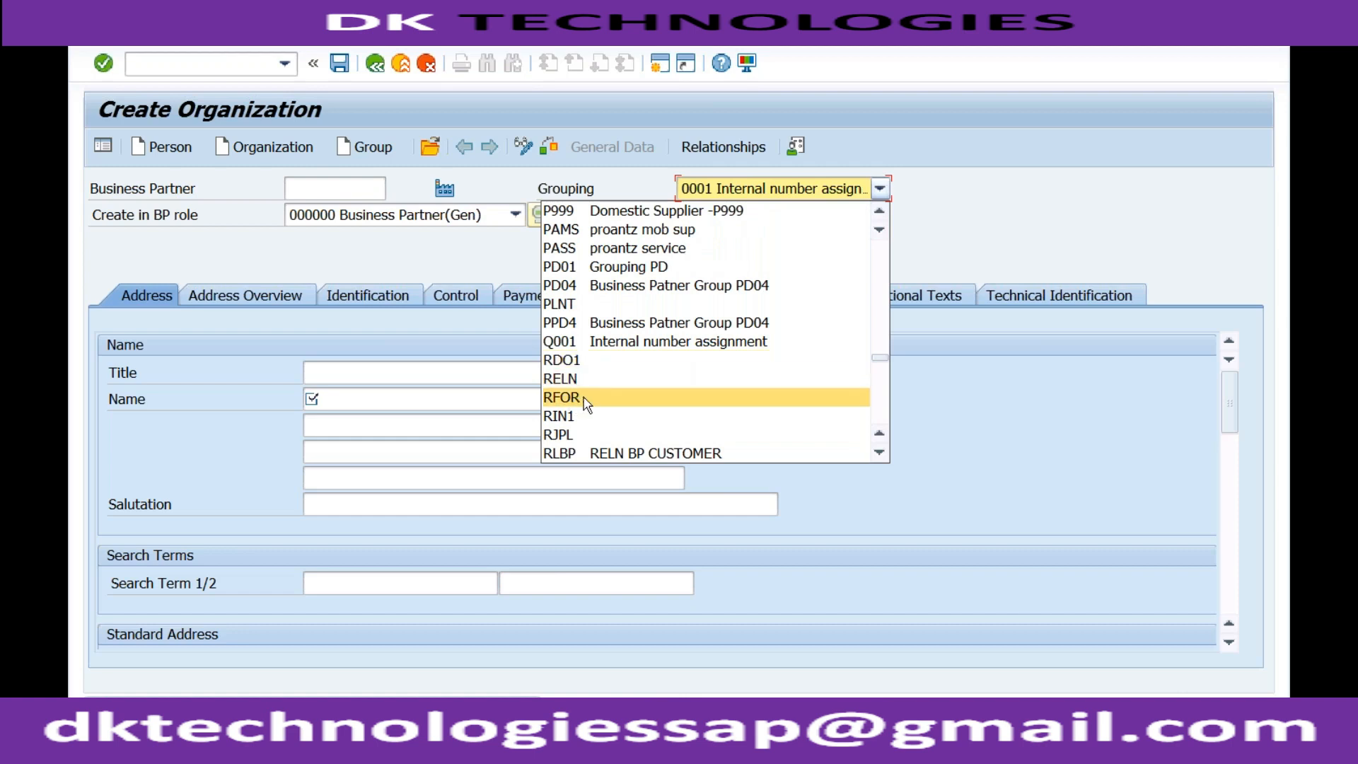
{"action": "left_click", "coordinate": [881, 452]}
{"action": "left_click", "coordinate": [880, 453]}
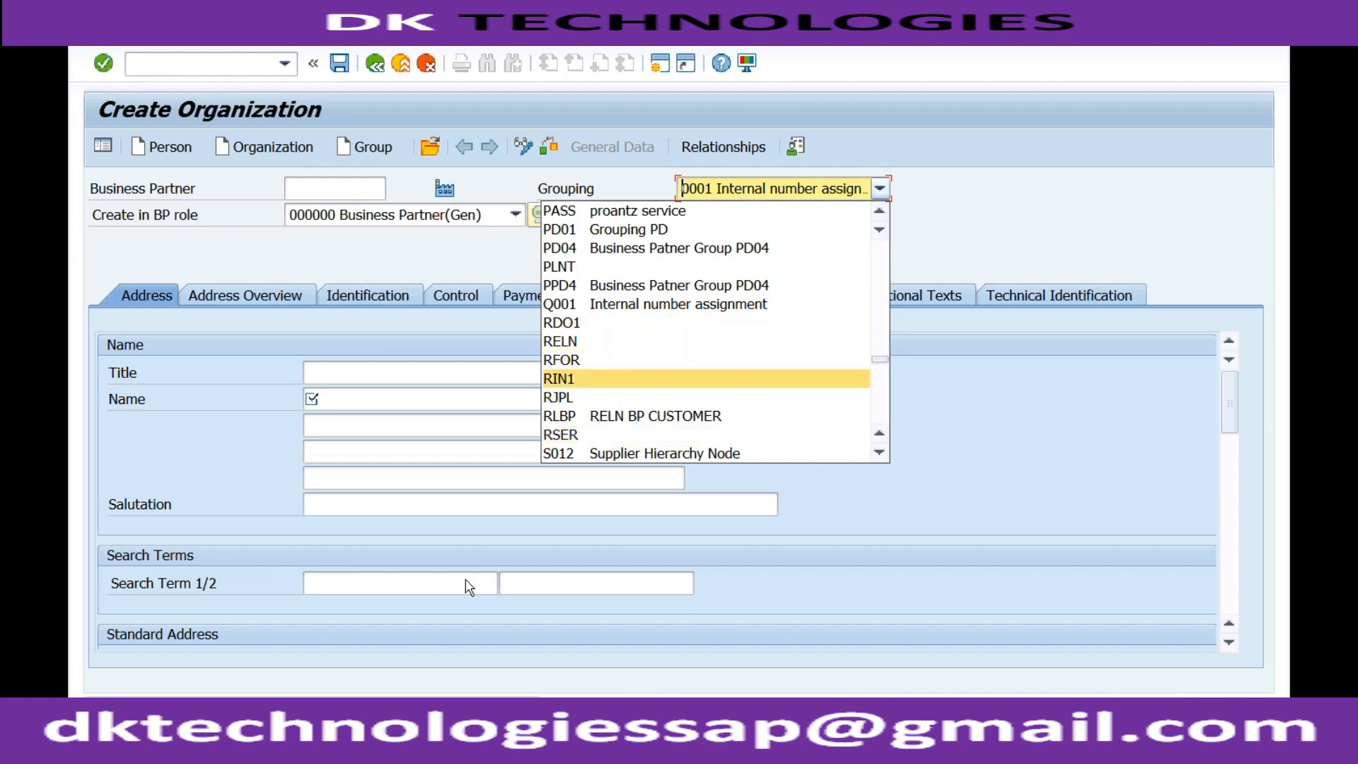
{"action": "key", "text": "Down"}
{"action": "key", "text": "Down"}
Return to the groupings session, copy each RECH grouping's short name into its description, and save
{"action": "left_click", "coordinate": [356, 716]}
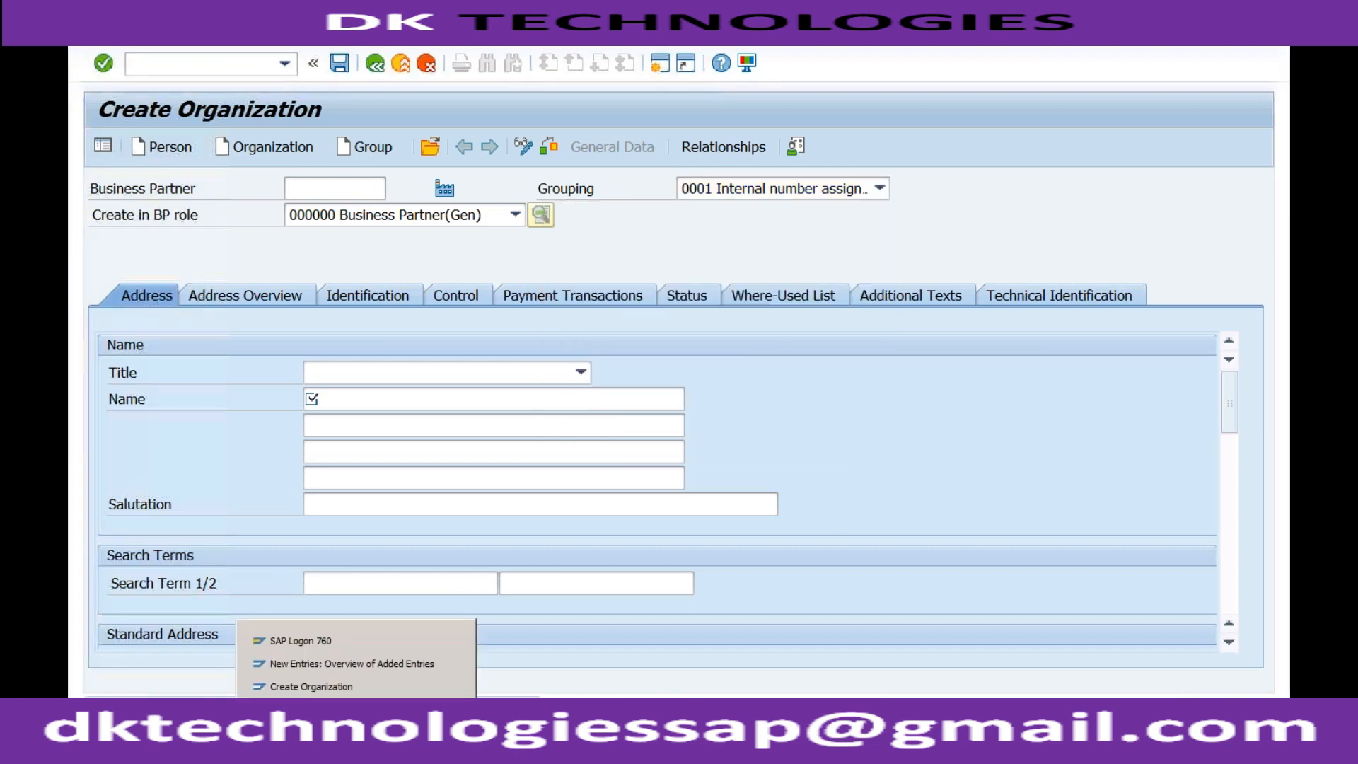
{"action": "left_click", "coordinate": [352, 664]}
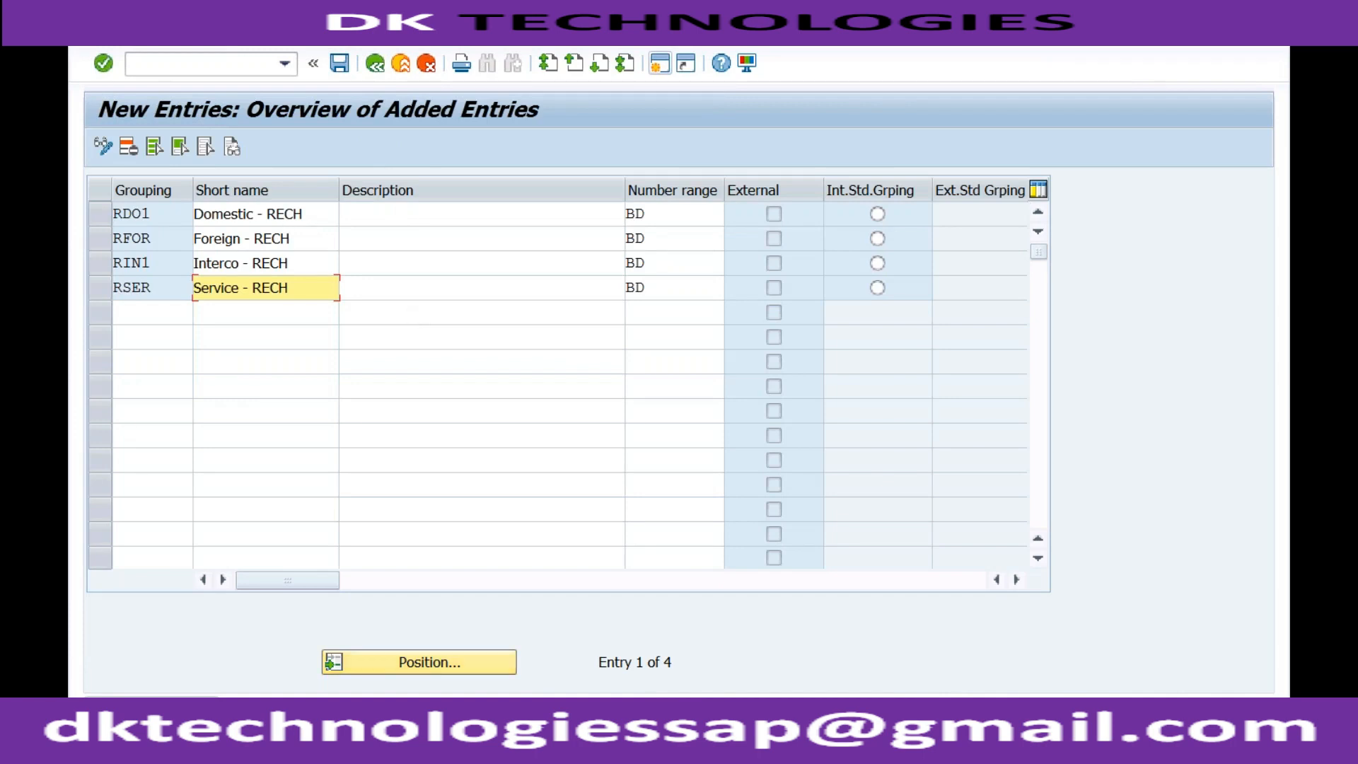
{"action": "left_click_drag", "start_coordinate": [196, 215], "coordinate": [307, 211]}
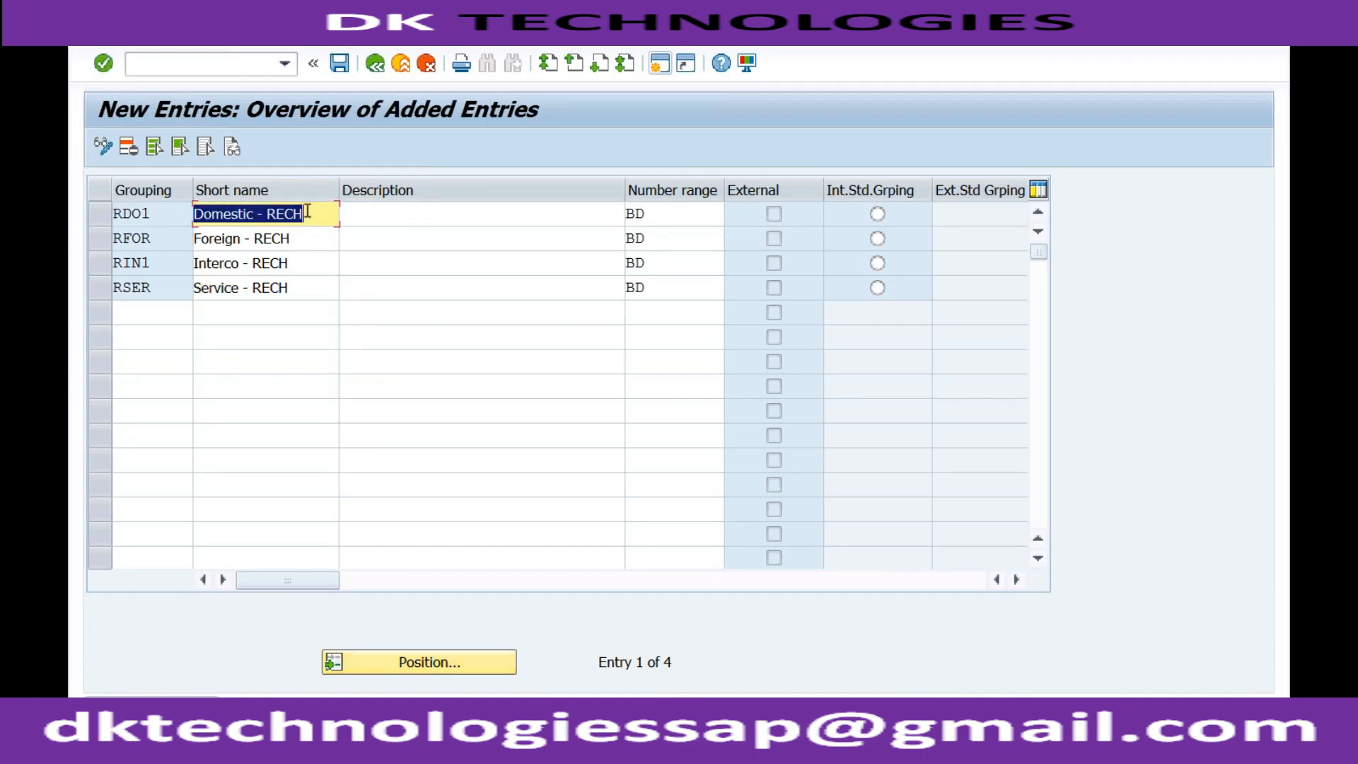
{"action": "left_click", "coordinate": [366, 216]}
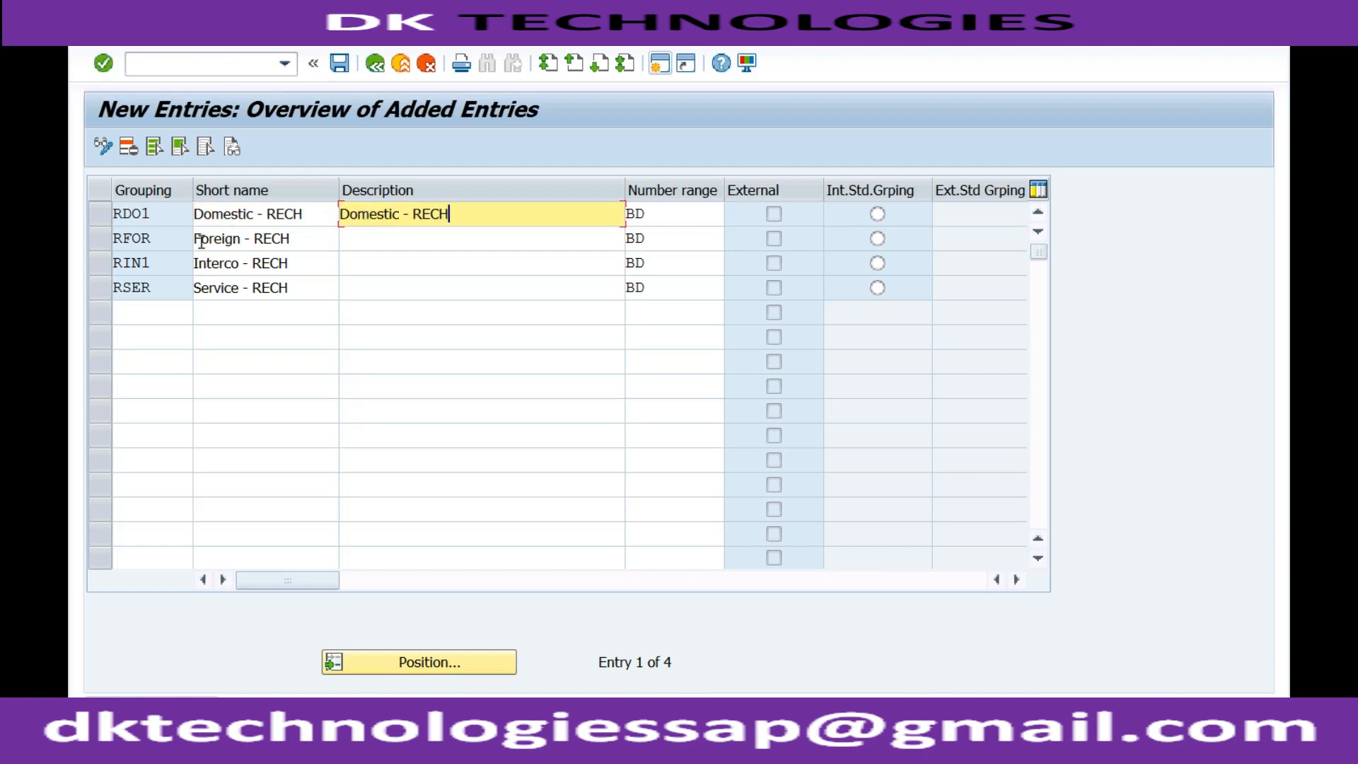
{"action": "left_click_drag", "start_coordinate": [196, 239], "coordinate": [288, 293]}
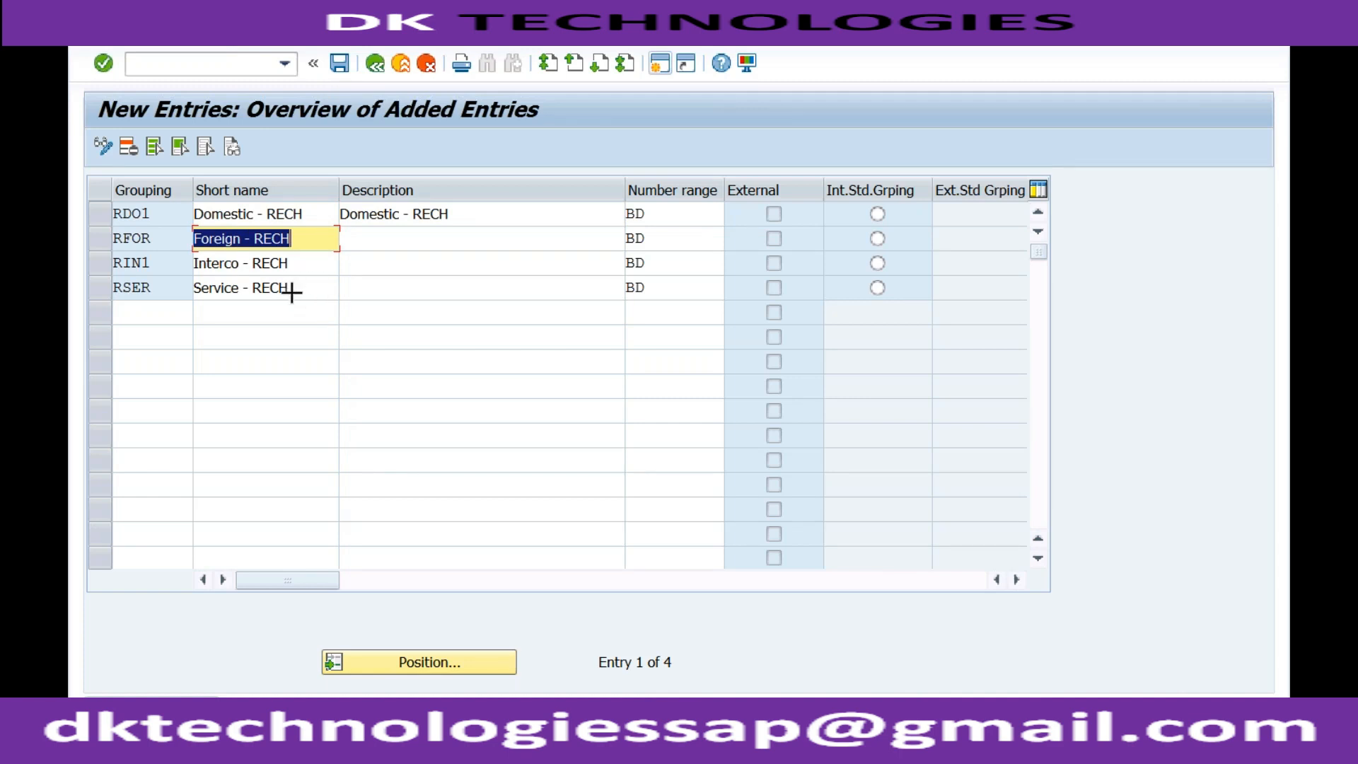
{"action": "left_click_drag", "start_coordinate": [292, 292], "coordinate": [193, 231]}
{"action": "key", "text": "ctrl+c"}
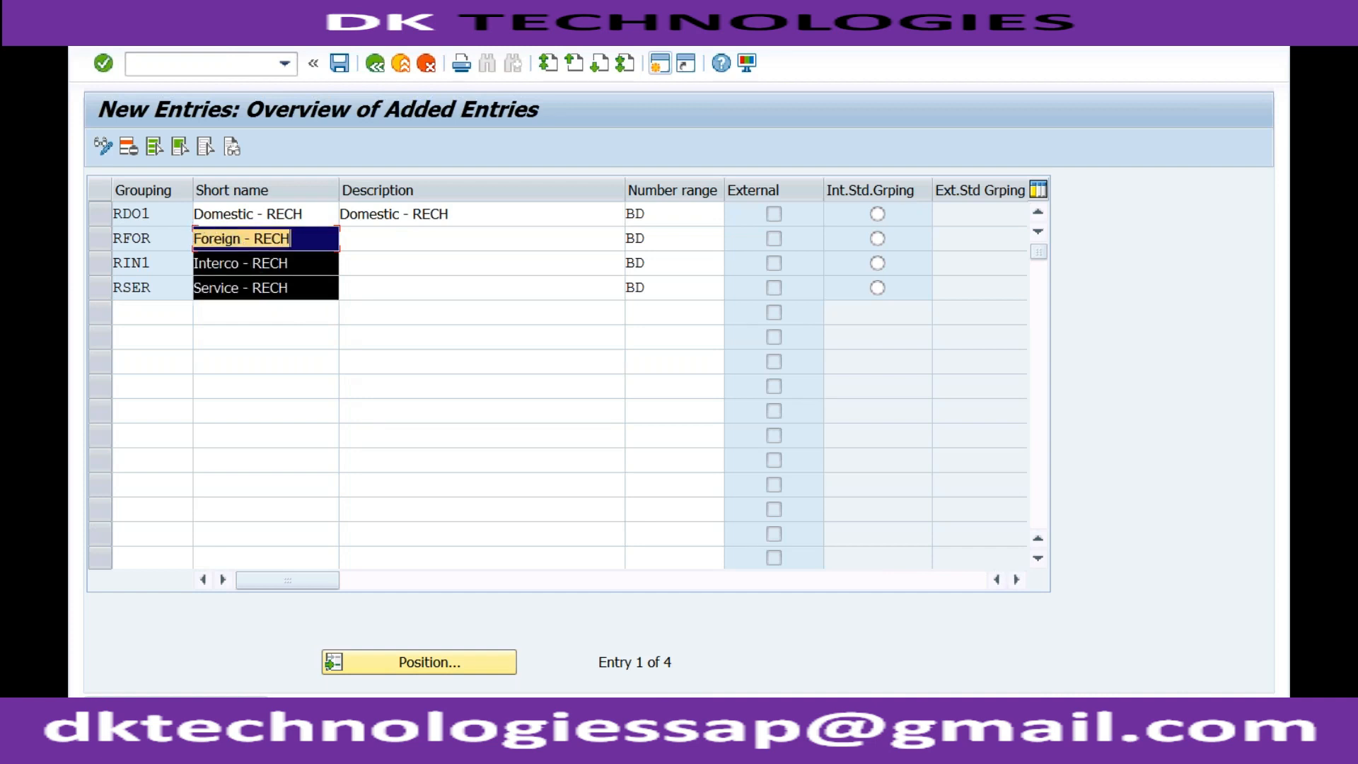
{"action": "left_click", "coordinate": [382, 243]}
{"action": "key", "text": "ctrl+v"}
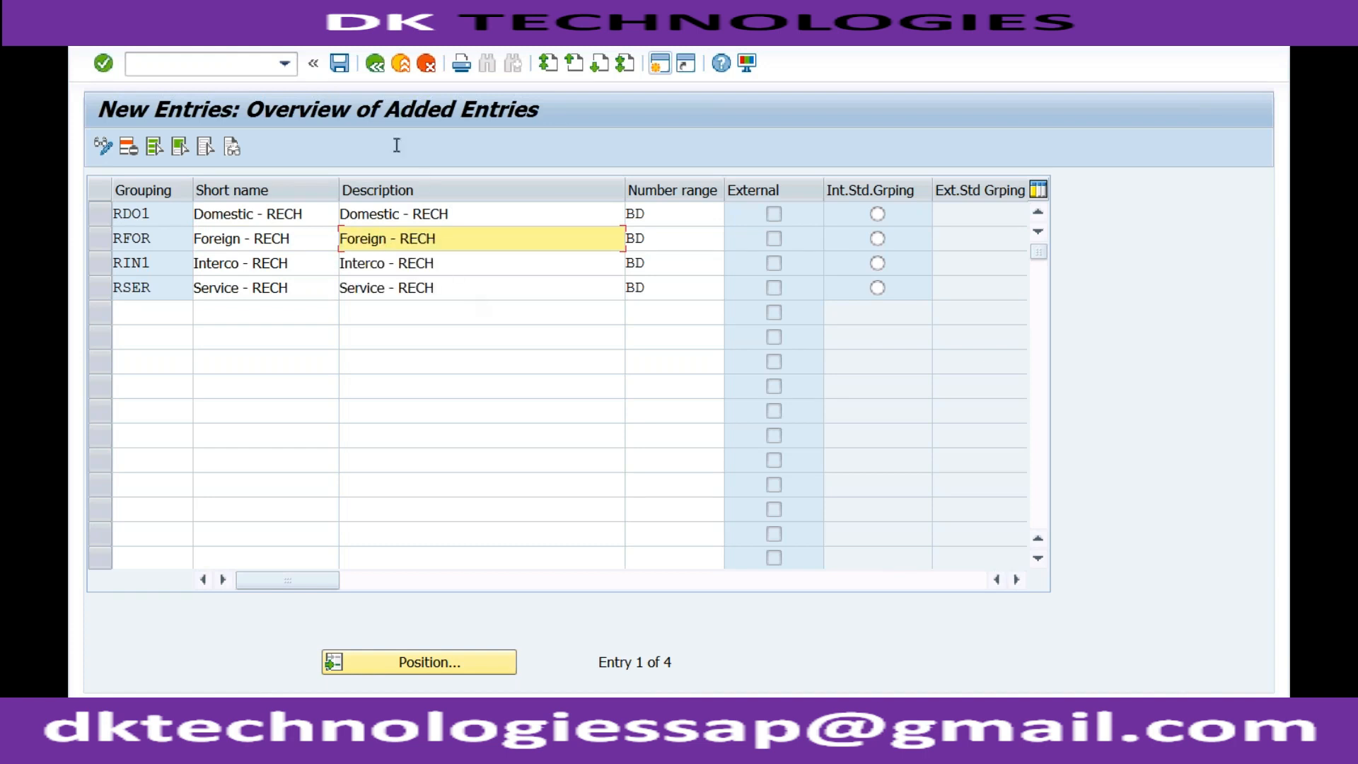
{"action": "left_click", "coordinate": [339, 63]}
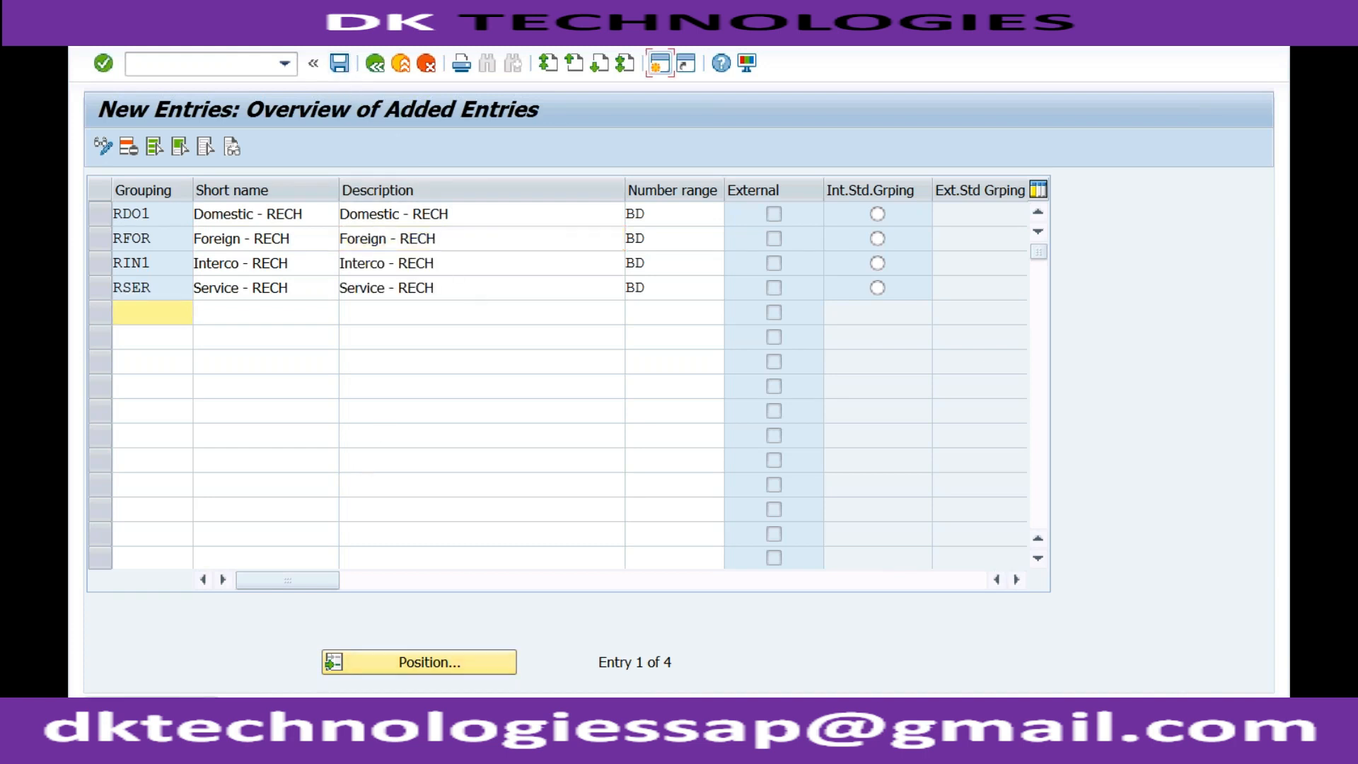
Go back to the business partner session, reload transaction BP, and begin a new organization
{"action": "left_click", "coordinate": [354, 743]}
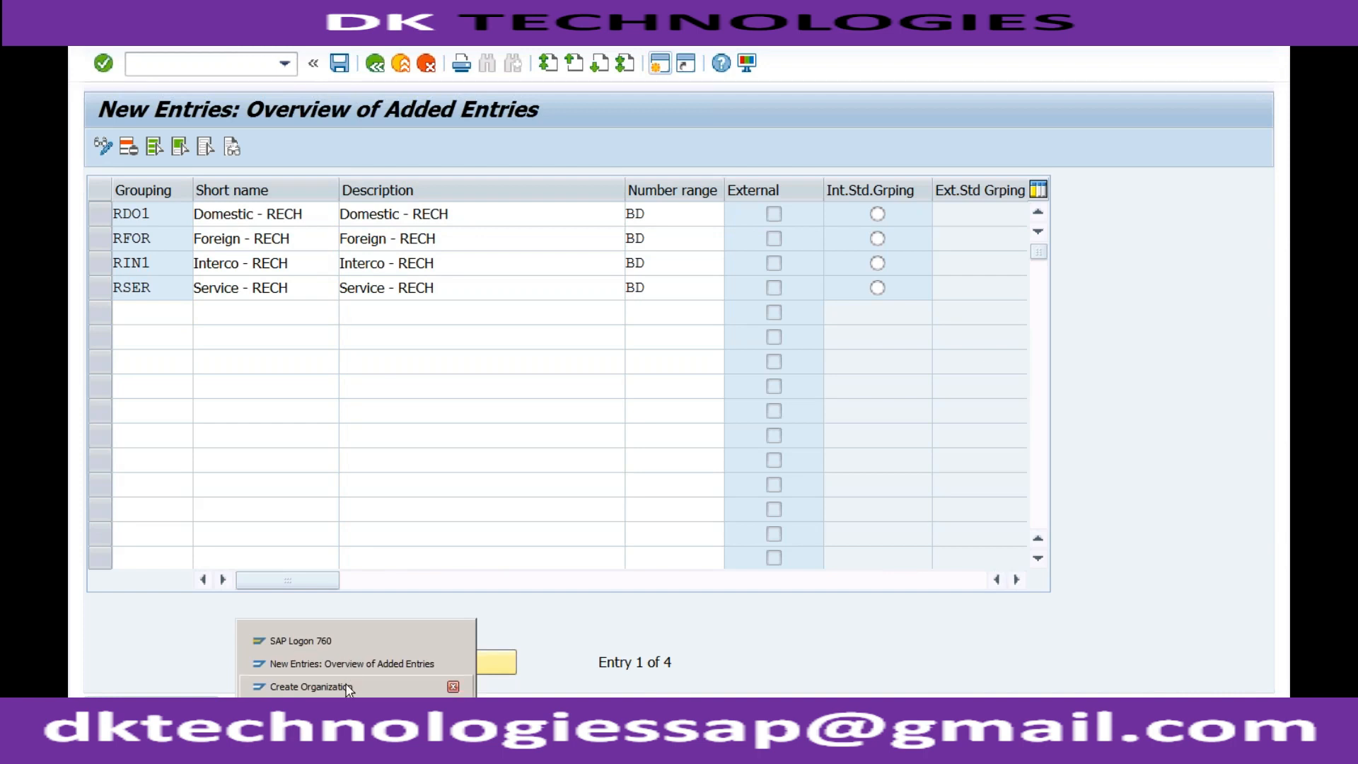
{"action": "left_click", "coordinate": [342, 684]}
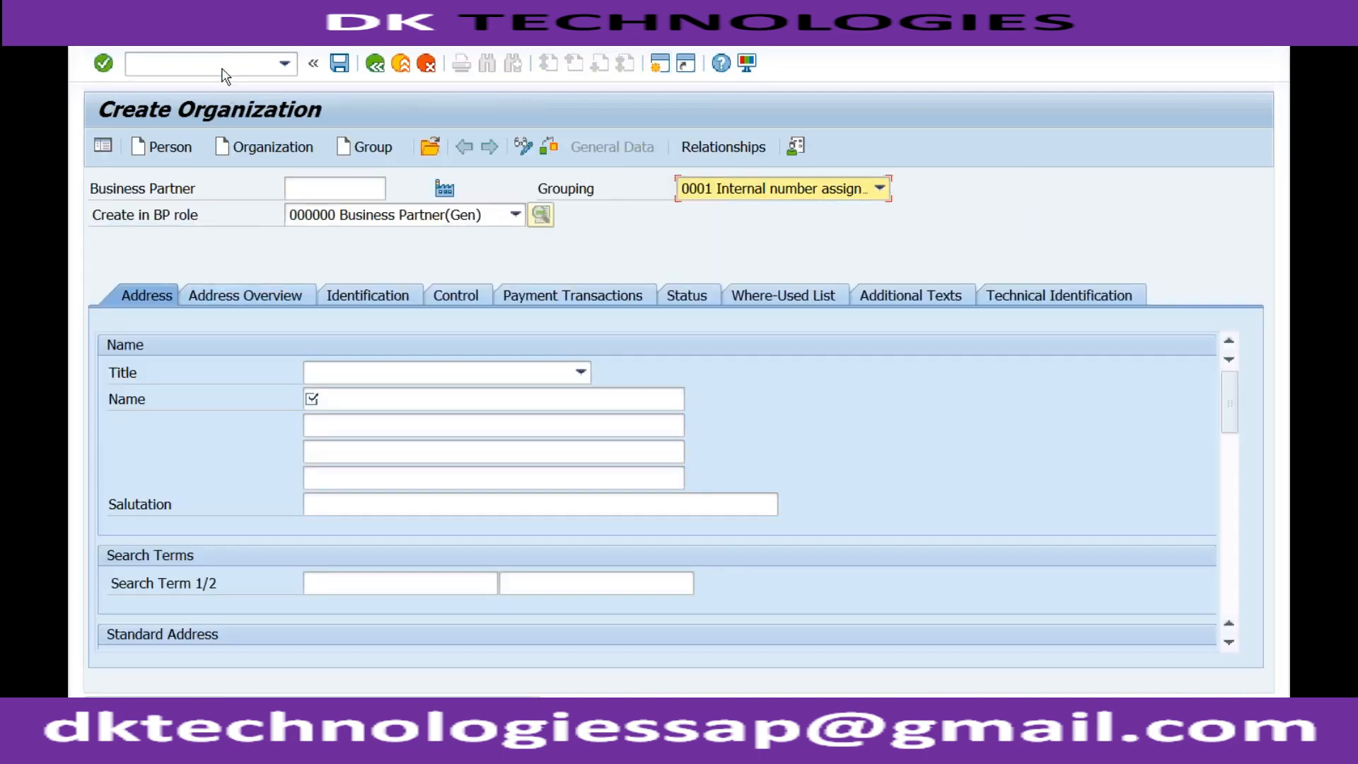
{"action": "left_click", "coordinate": [221, 67]}
{"action": "type", "text": "/nbp"}
{"action": "key", "text": "Return"}
{"action": "left_click", "coordinate": [283, 146]}
Set the new organization's grouping to RDO1 Domestic - RECH
{"action": "left_click", "coordinate": [781, 198]}
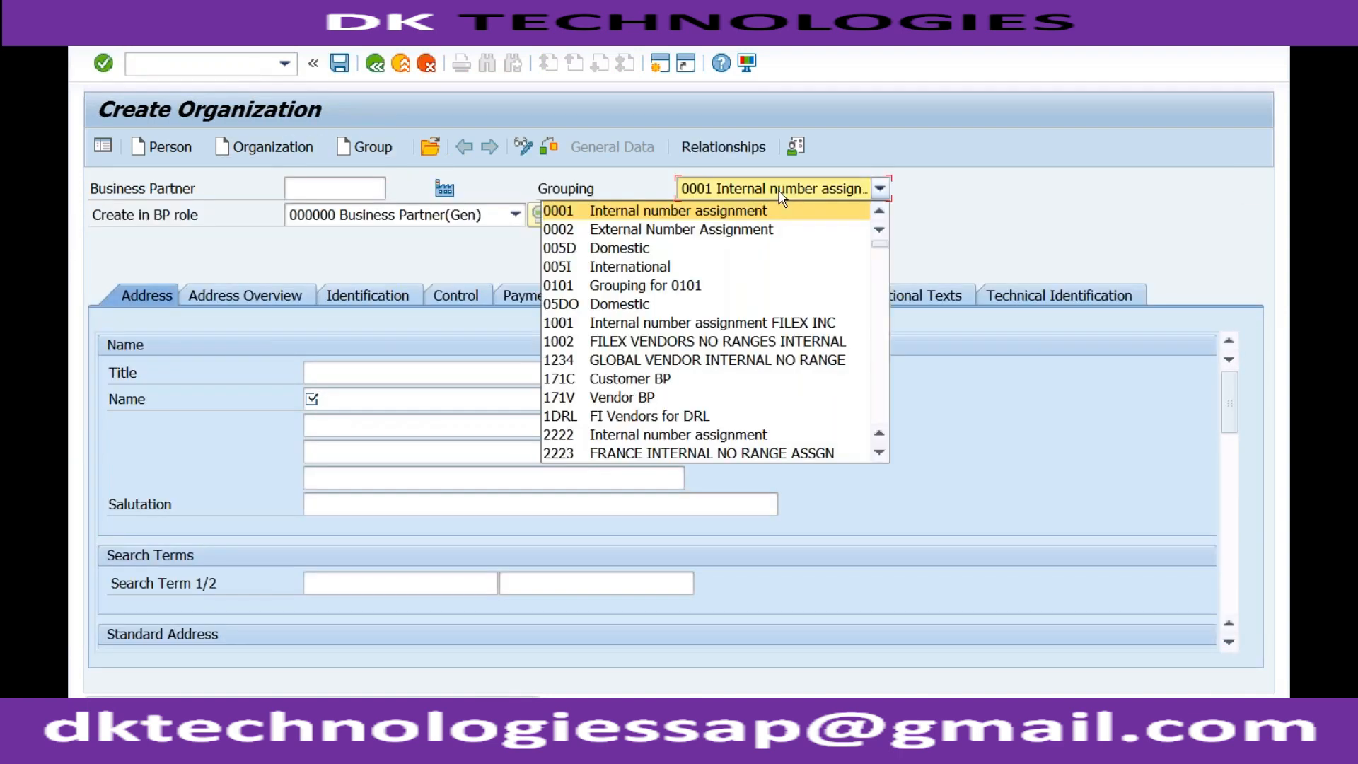
{"action": "key", "text": "r"}
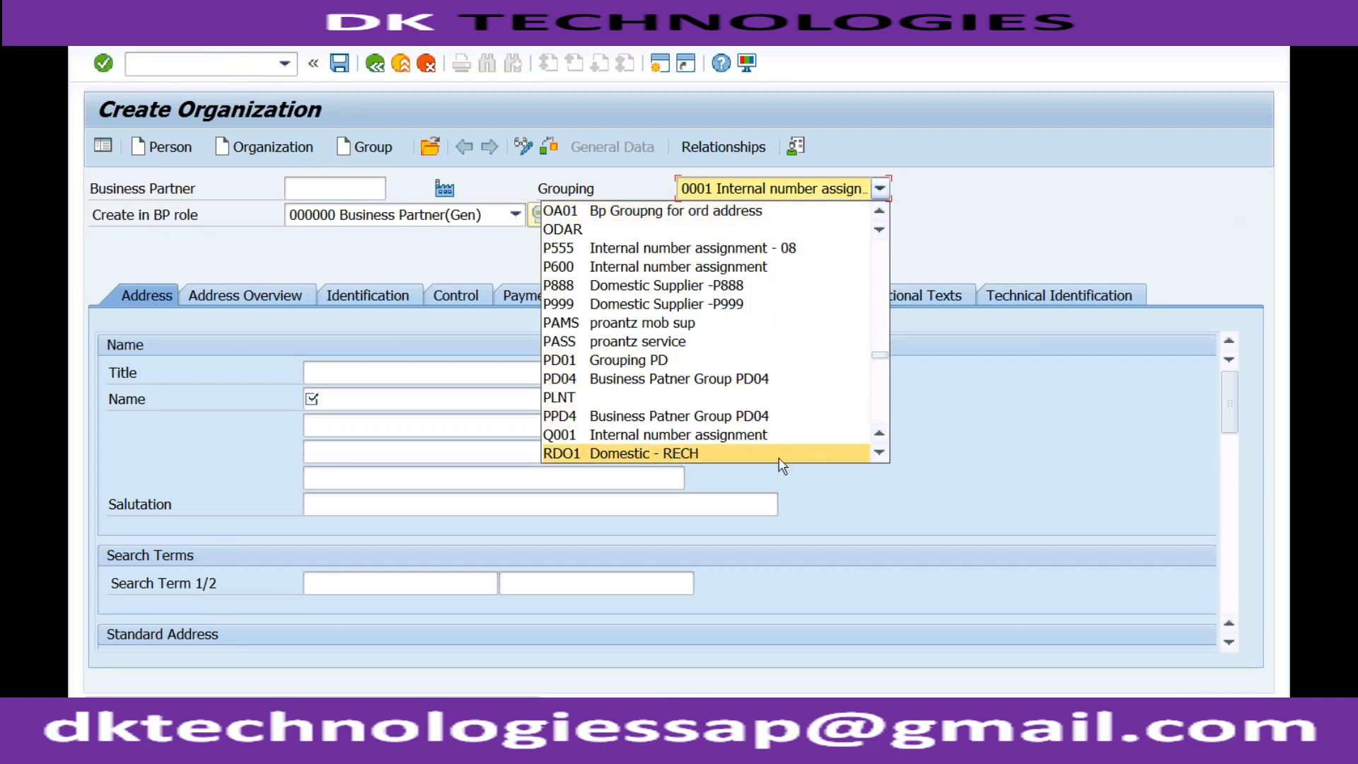
{"action": "left_click", "coordinate": [879, 452]}
{"action": "left_click", "coordinate": [879, 453]}
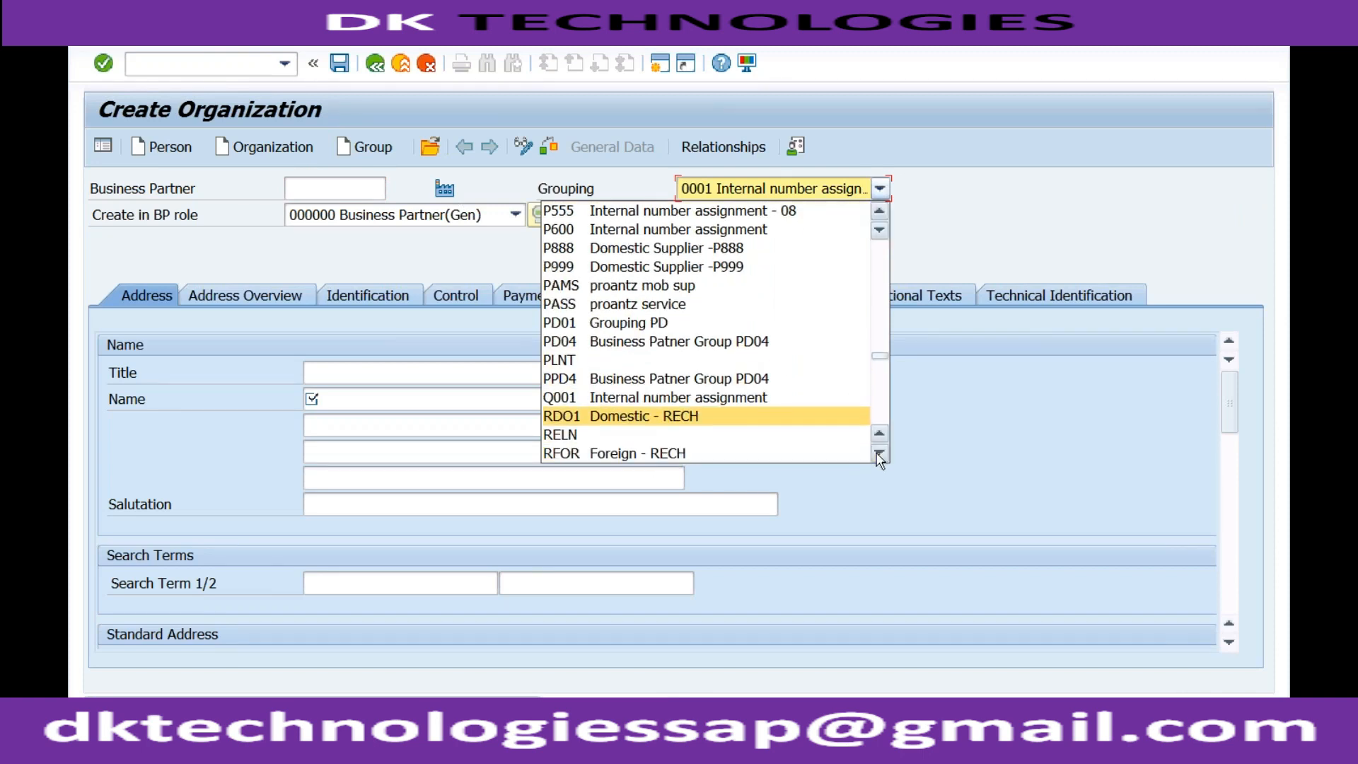
{"action": "left_click", "coordinate": [879, 453]}
{"action": "left_click", "coordinate": [879, 452]}
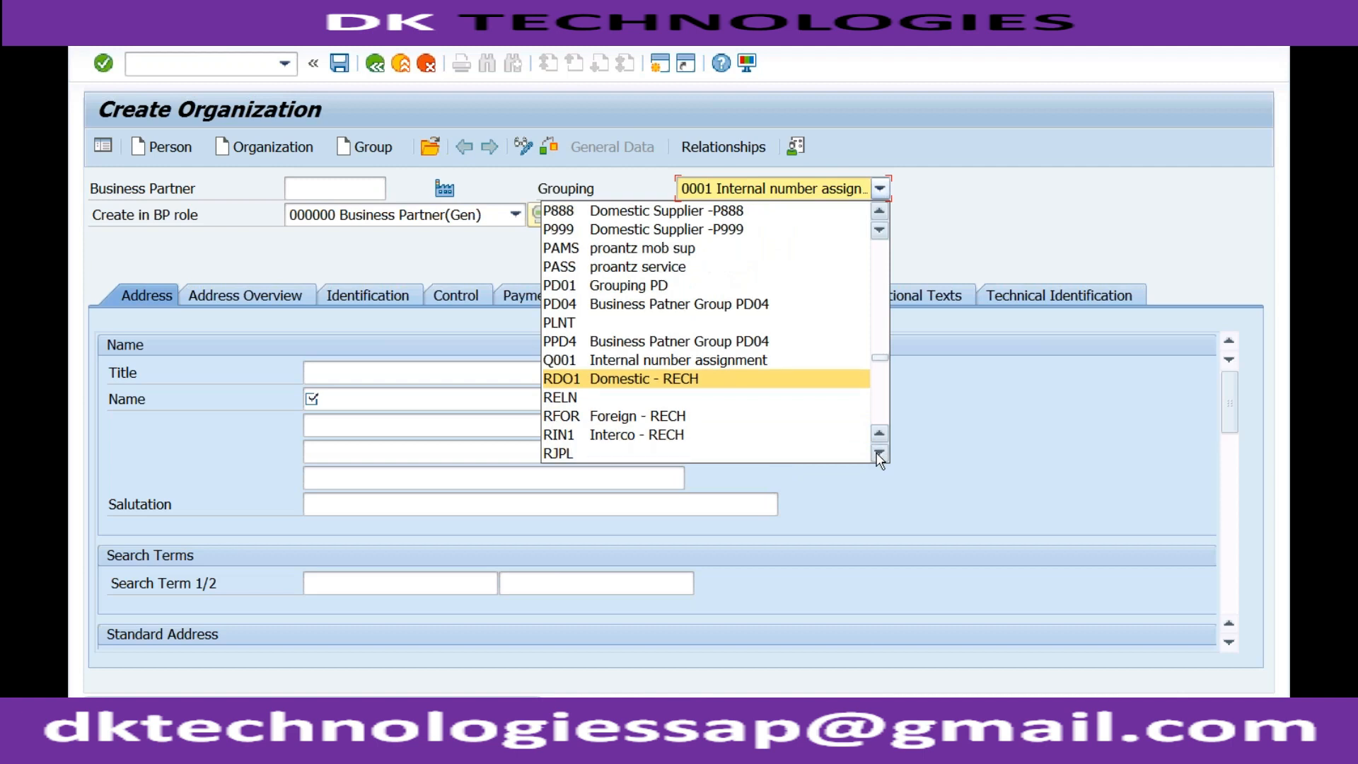
{"action": "left_click", "coordinate": [879, 453]}
{"action": "left_click", "coordinate": [879, 453]}
{"action": "left_click", "coordinate": [879, 452]}
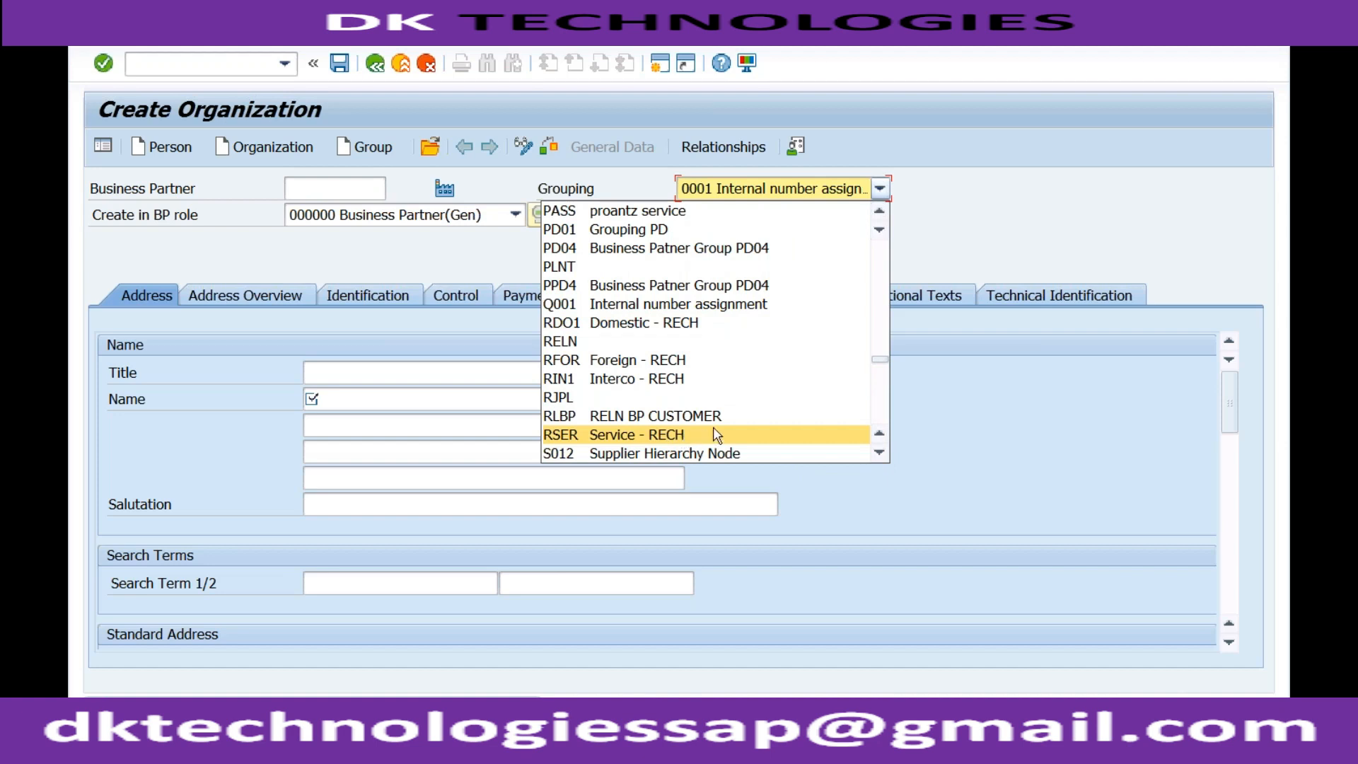
{"action": "left_click", "coordinate": [688, 324]}
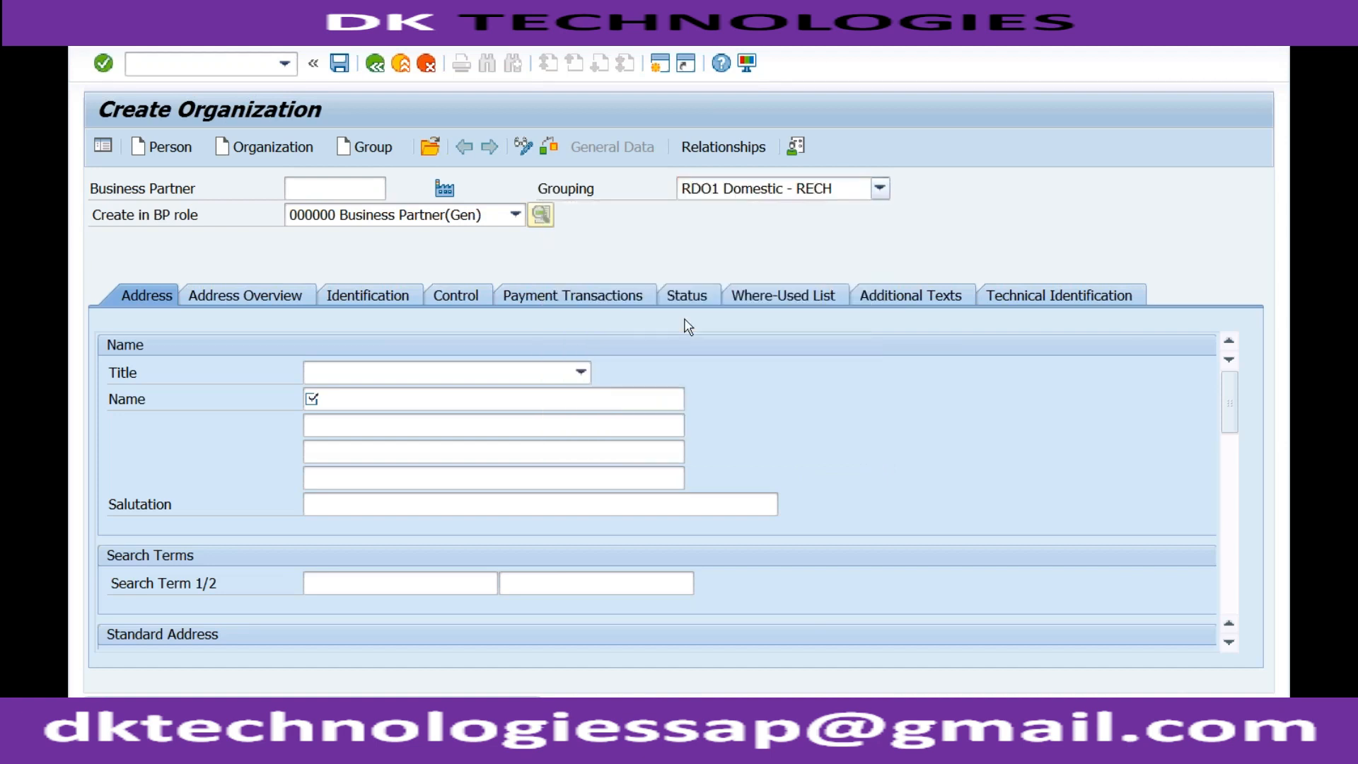